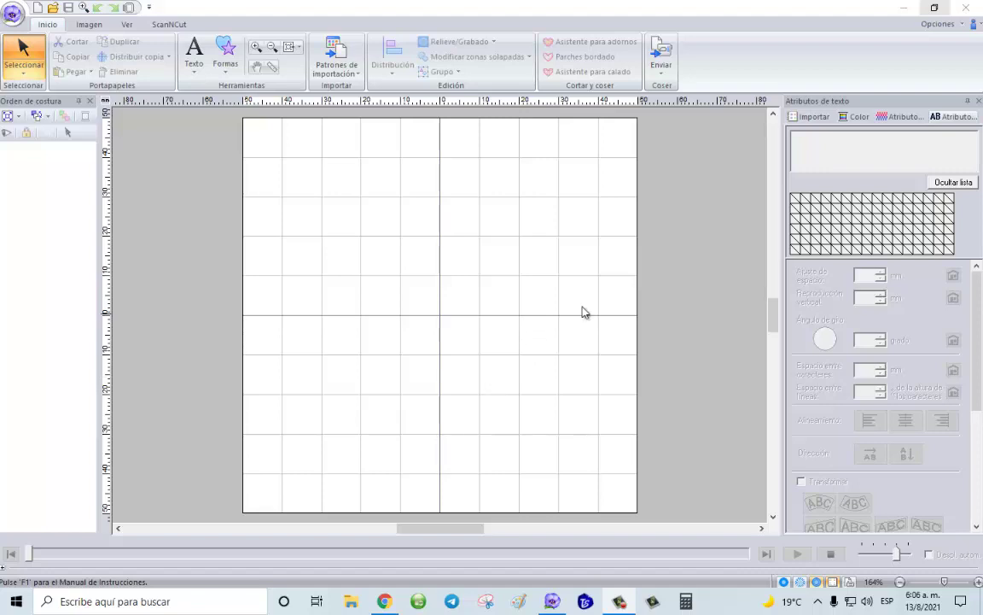
# Open Font Creator and load the capital A image "cuántas-letras-tiene-abecedario - copia.jpg" as the background template.
pyautogui.click(939, 24)
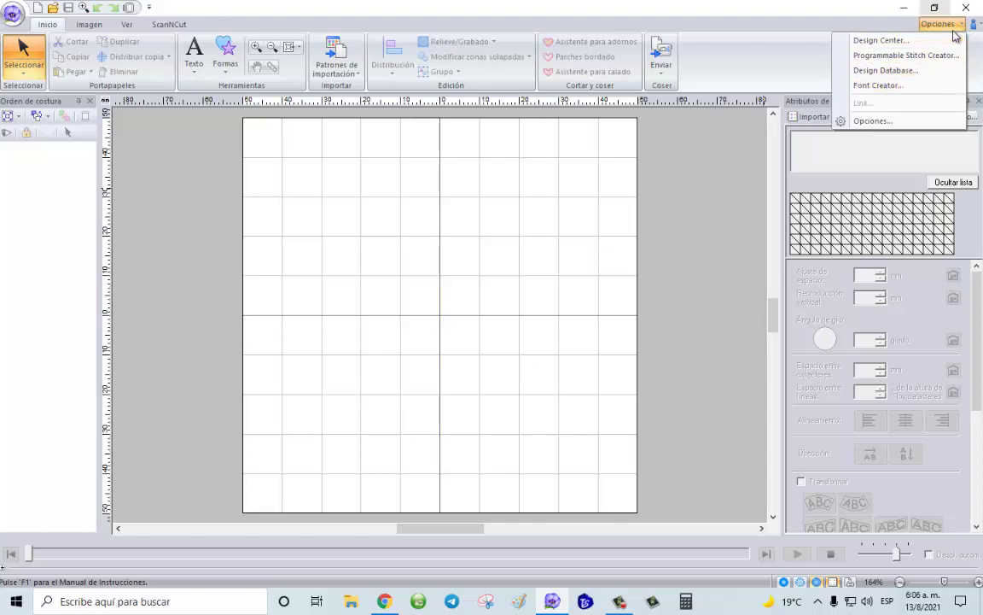
pyautogui.click(874, 87)
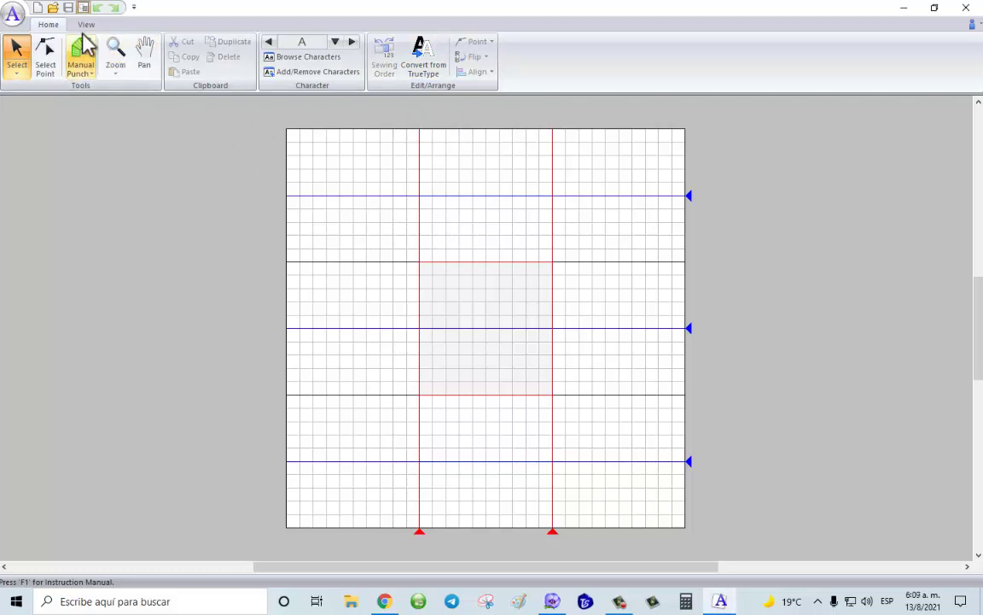
pyautogui.click(85, 25)
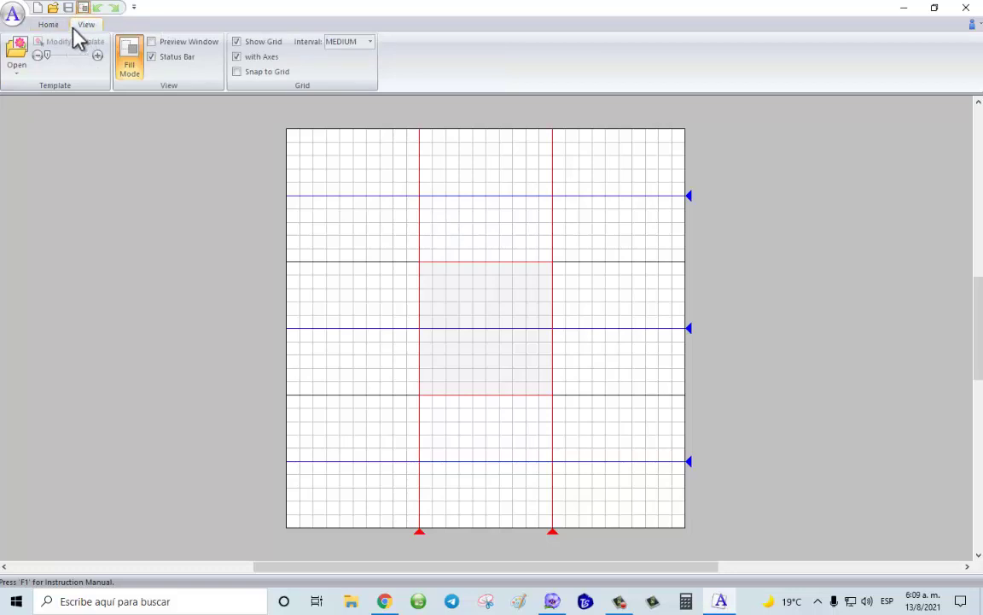
pyautogui.click(22, 53)
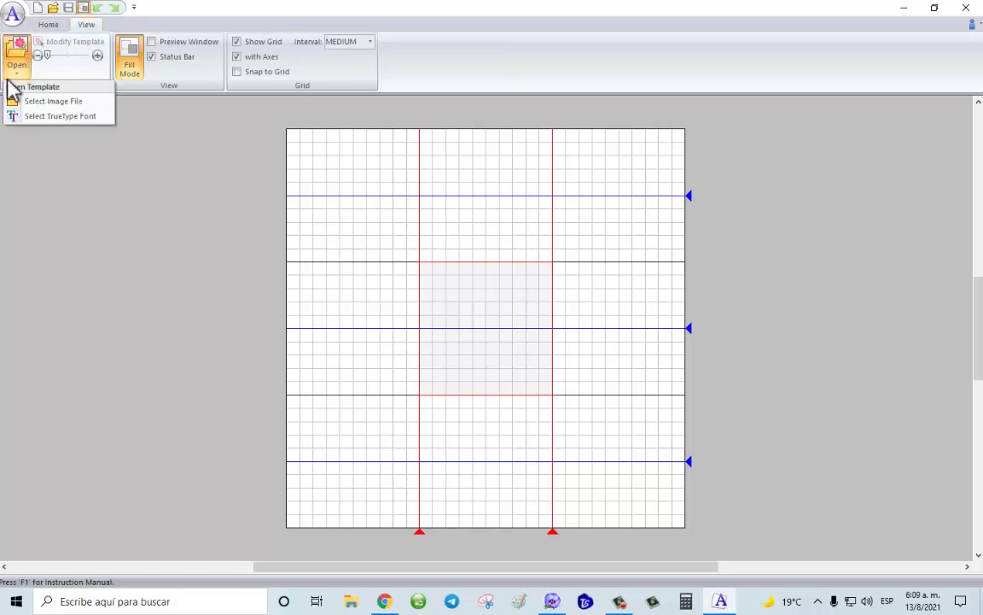
pyautogui.click(51, 103)
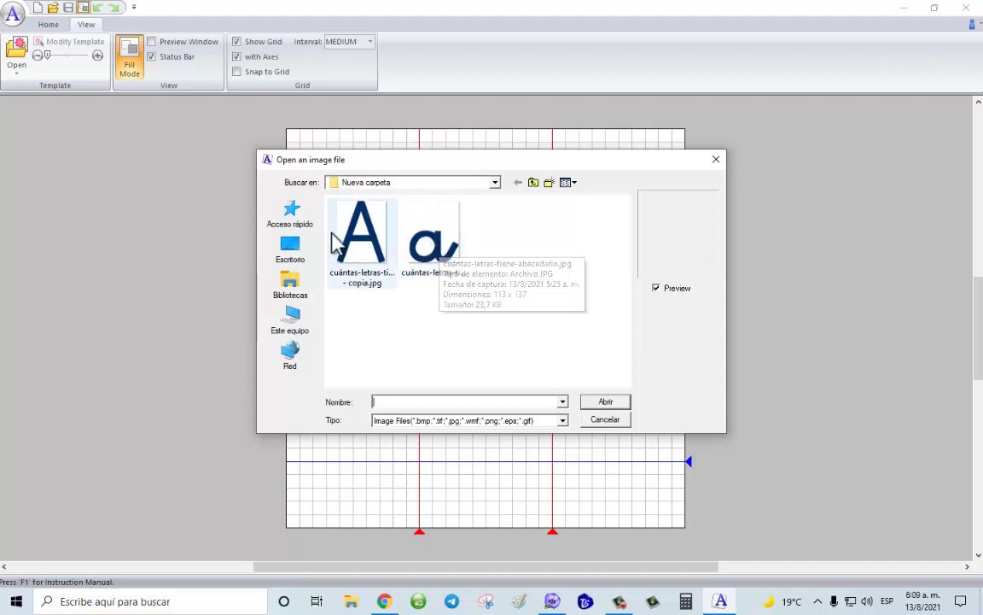
pyautogui.click(359, 242)
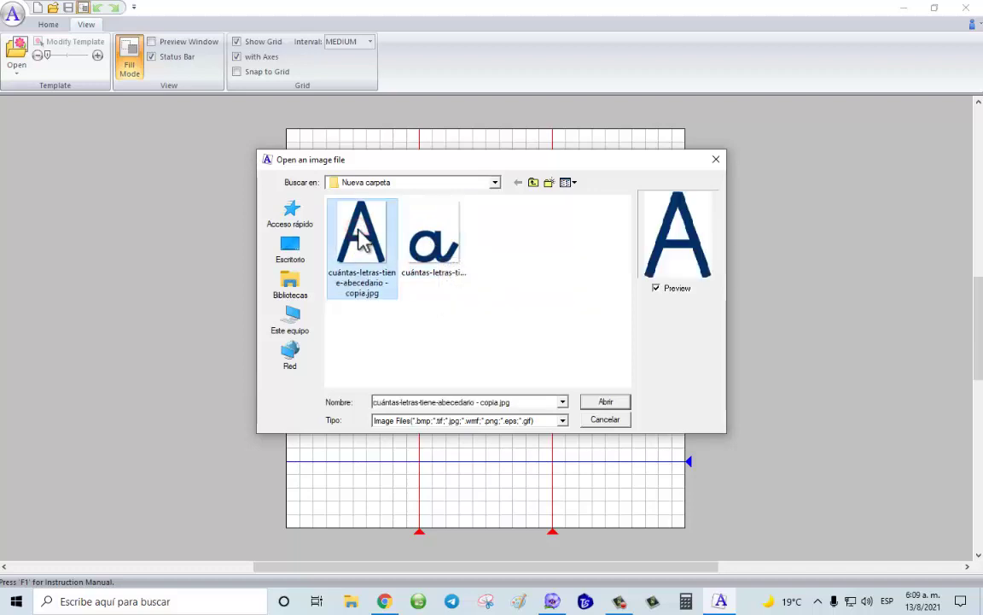
pyautogui.click(616, 401)
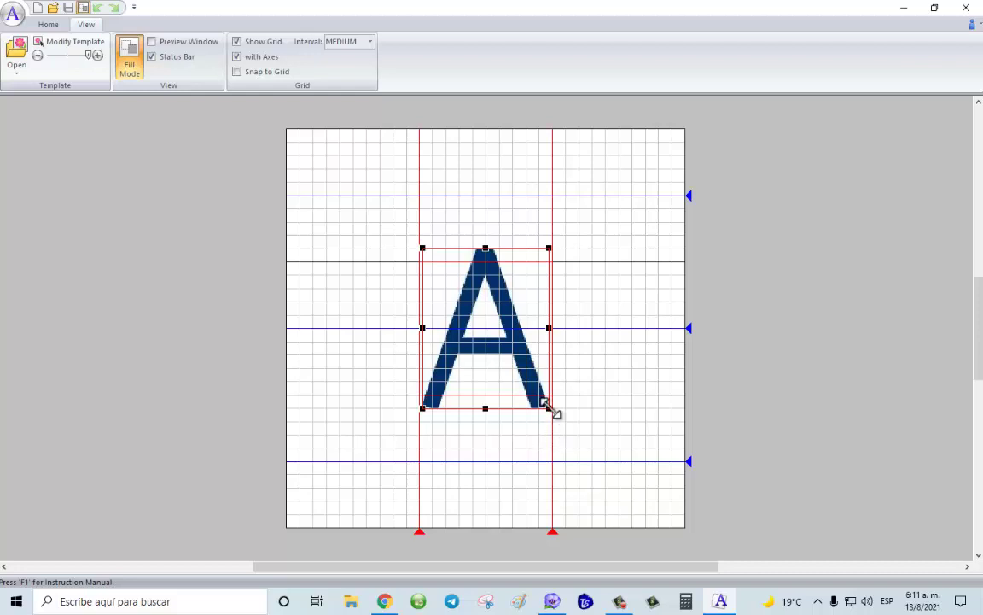
# Shrink the capital A template proportionally so its height fits inside the shaded central character area, and deselect it.
pyautogui.moveTo(550, 411); pyautogui.dragTo(536, 393)
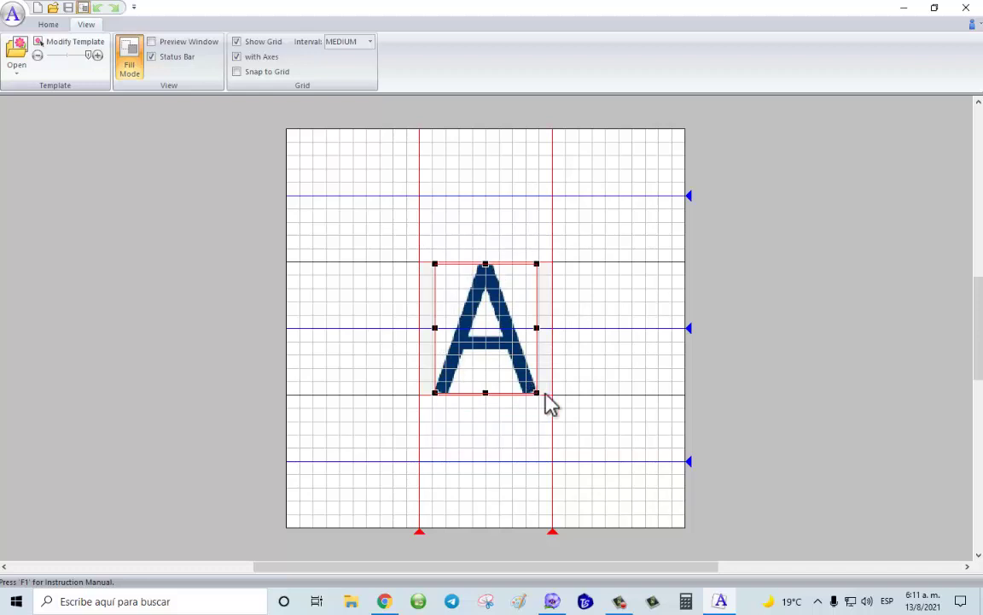
pyautogui.click(613, 304)
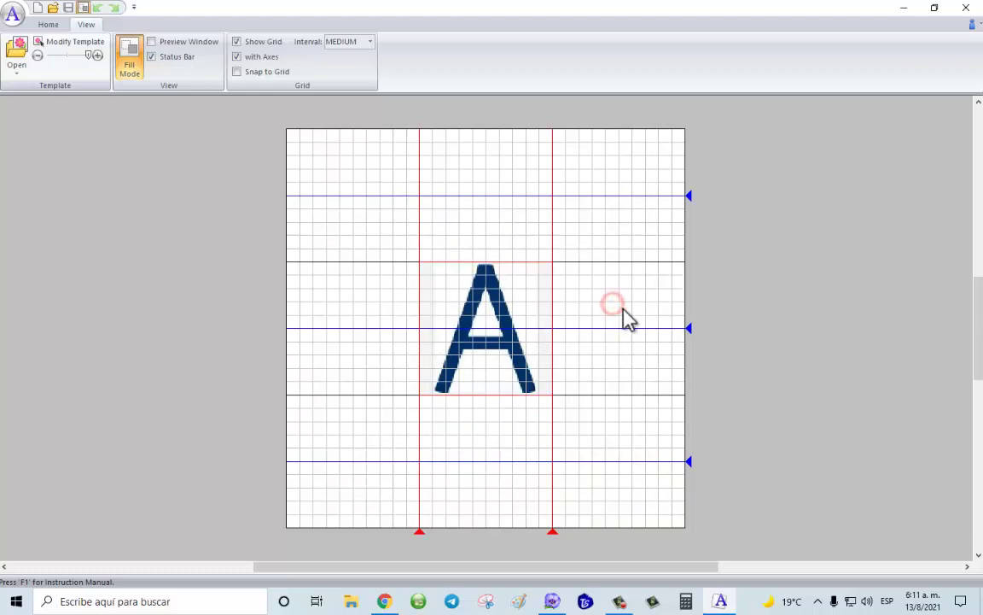
pyautogui.click(48, 25)
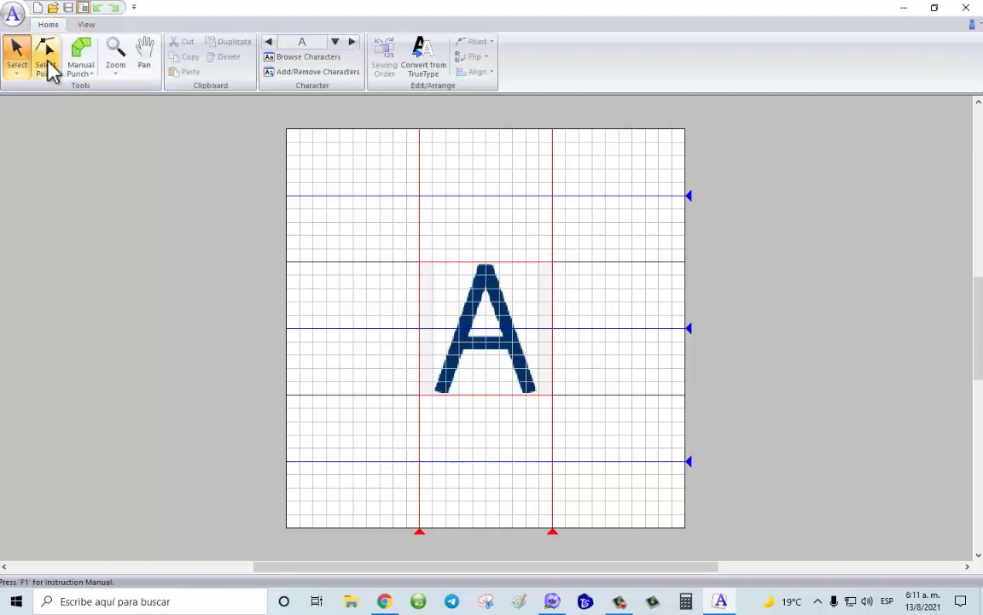
pyautogui.click(90, 71)
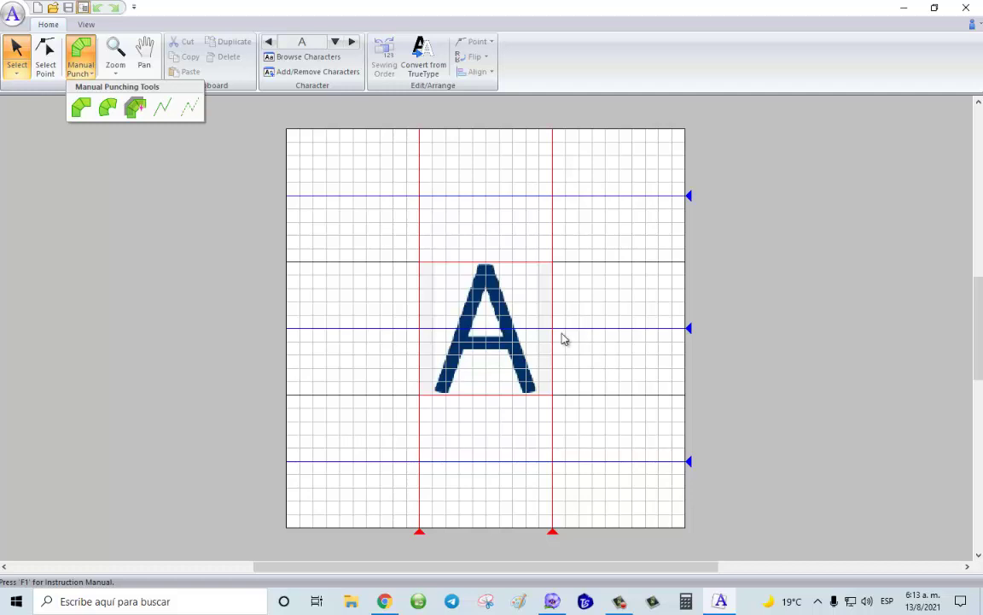
pyautogui.click(18, 71)
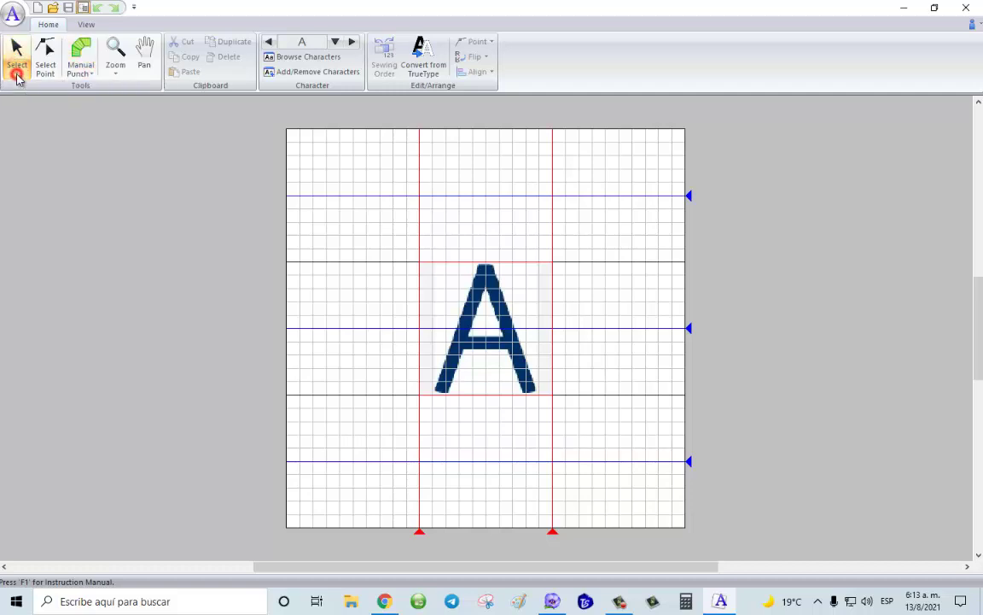
pyautogui.click(19, 77)
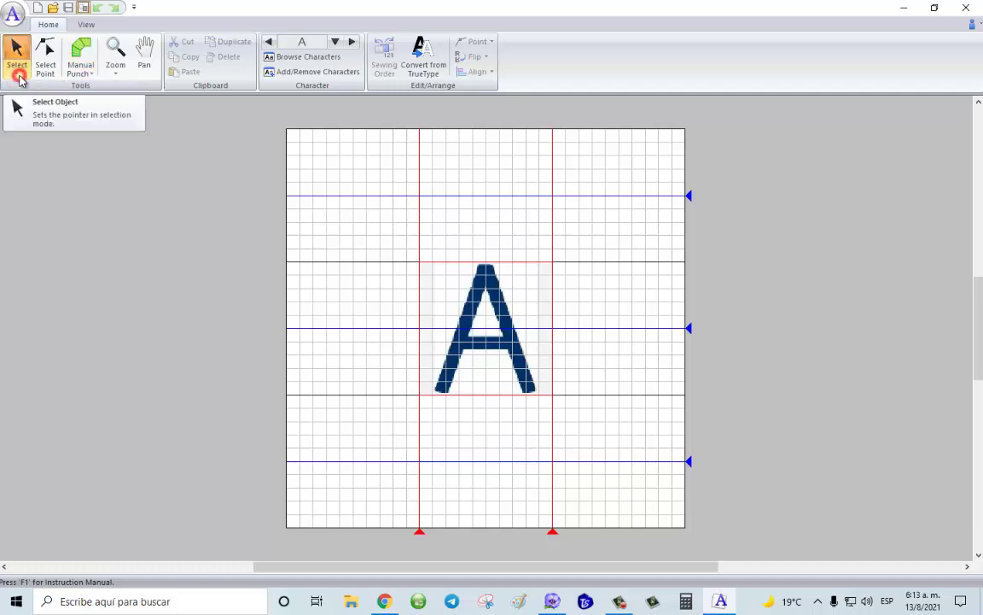
pyautogui.click(587, 225)
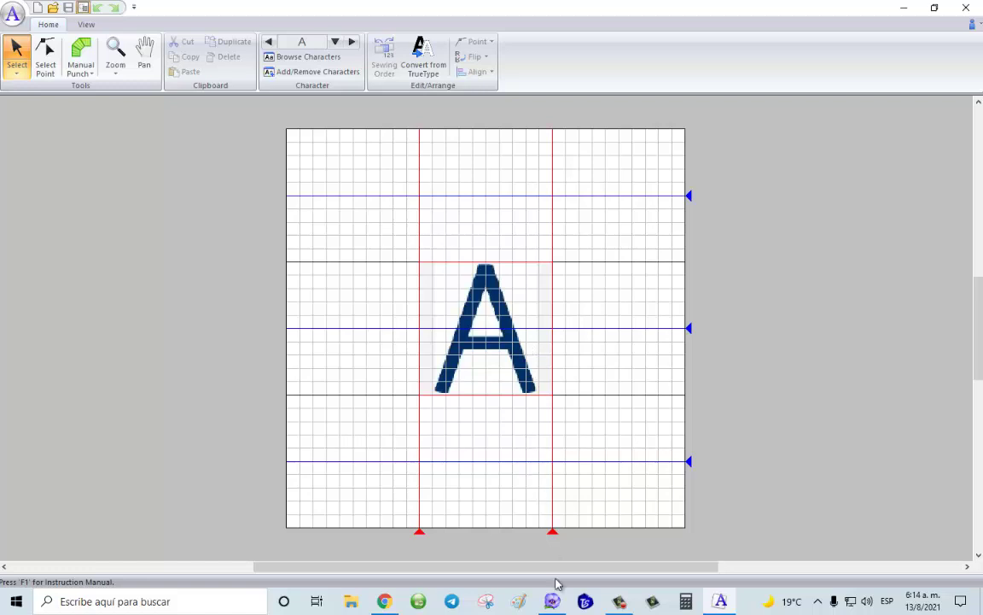
# Punch a running stitch line from the foot of the A's left leg up to the crossbar and along to its right end.
pyautogui.moveTo(556, 604)
pyautogui.click(80, 73)
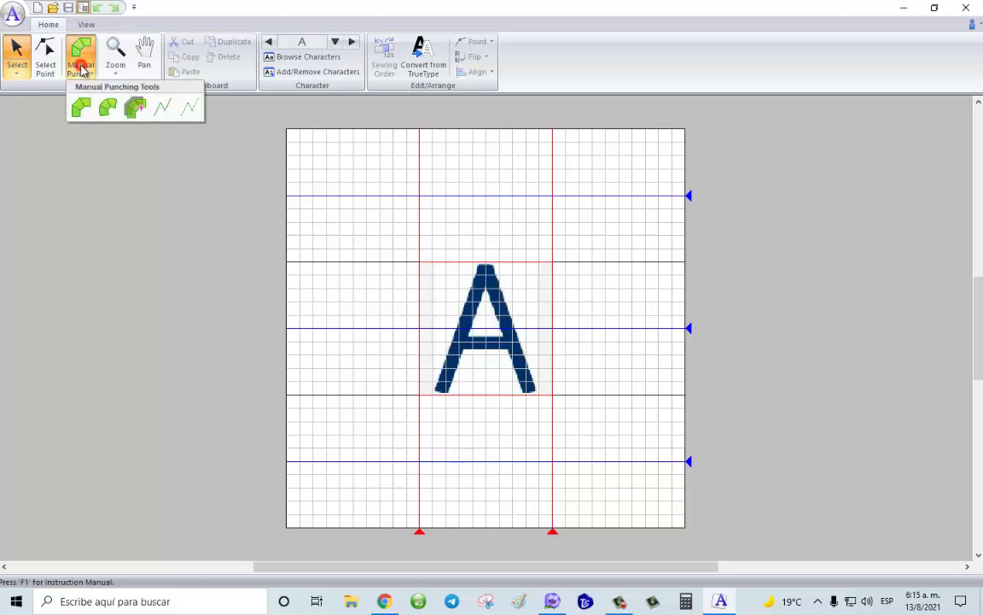
pyautogui.click(163, 112)
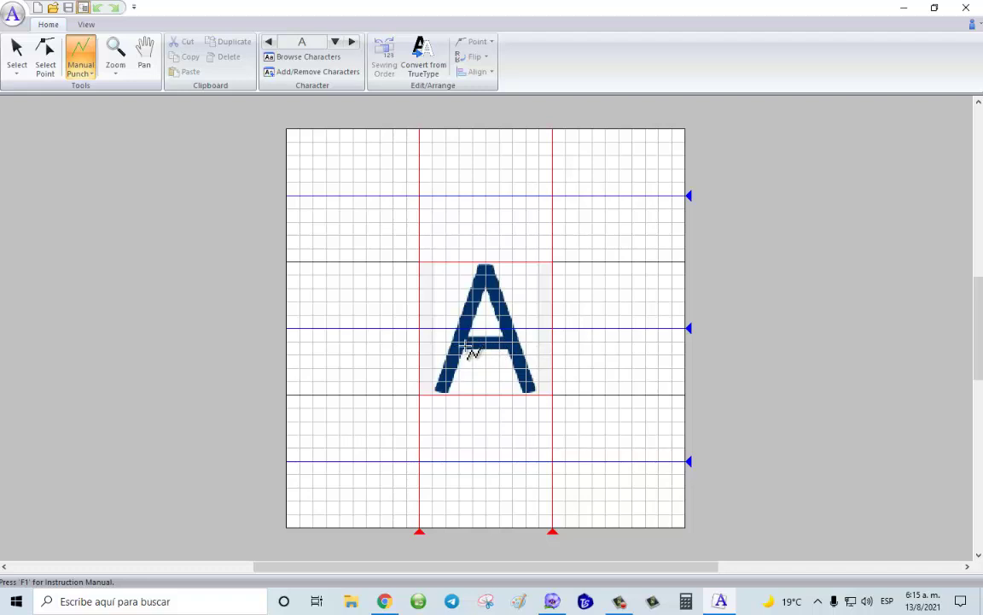
pyautogui.click(437, 392)
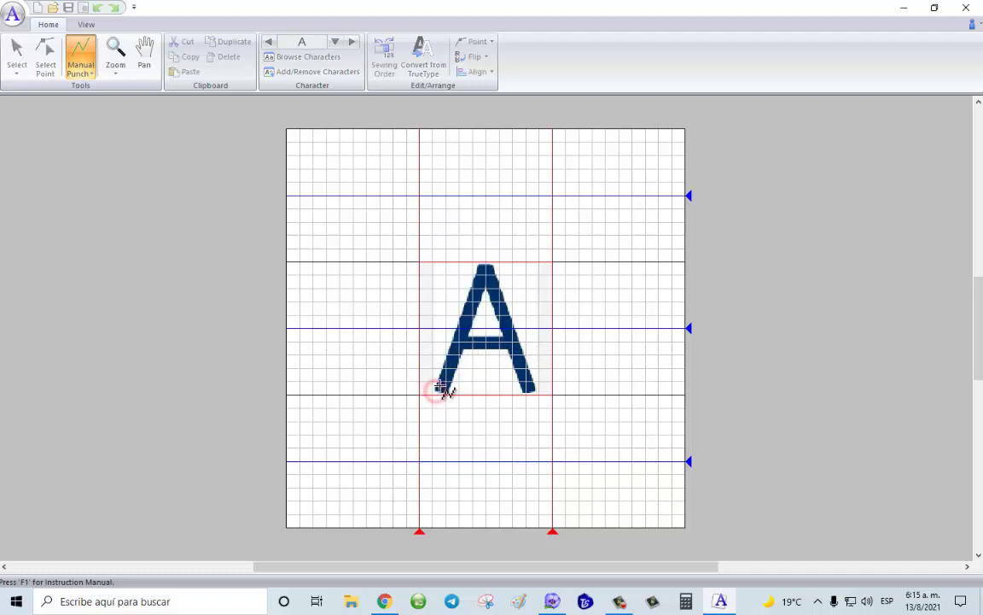
pyautogui.click(461, 345)
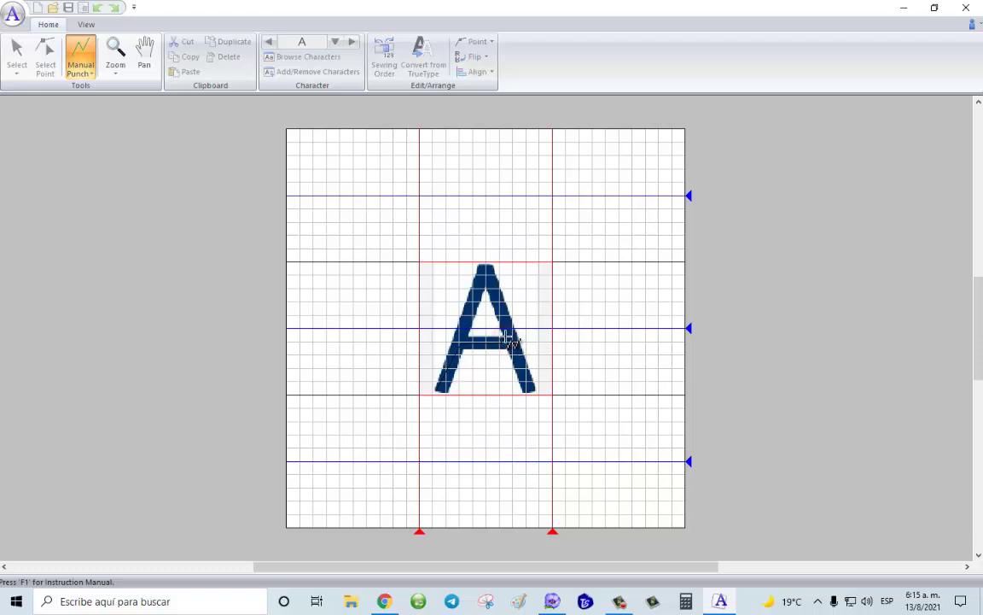
# Continue the punching with a straight block that covers the A's crossbar from its right end back to the left leg.
pyautogui.click(80, 62)
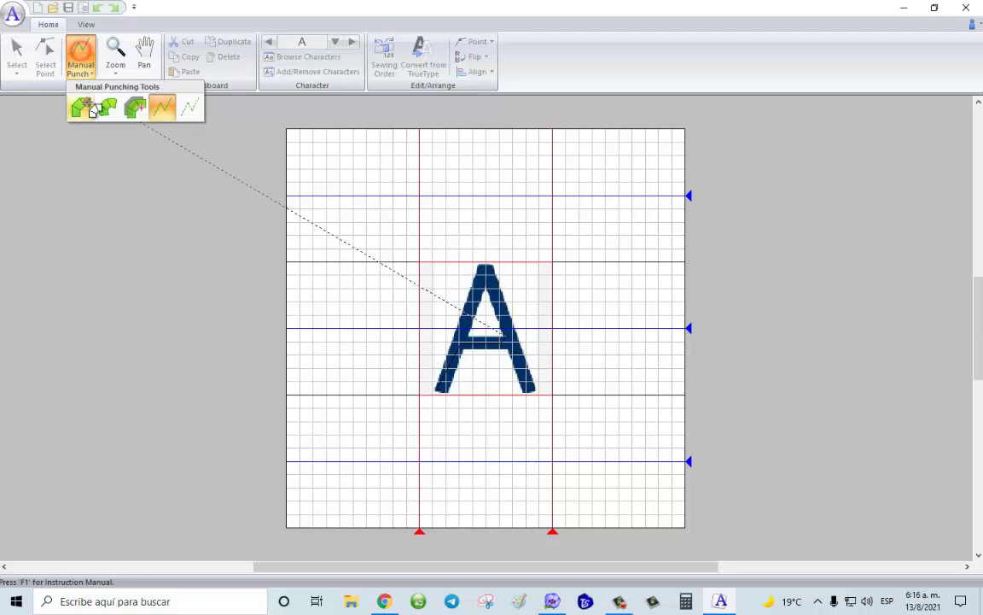
pyautogui.click(92, 109)
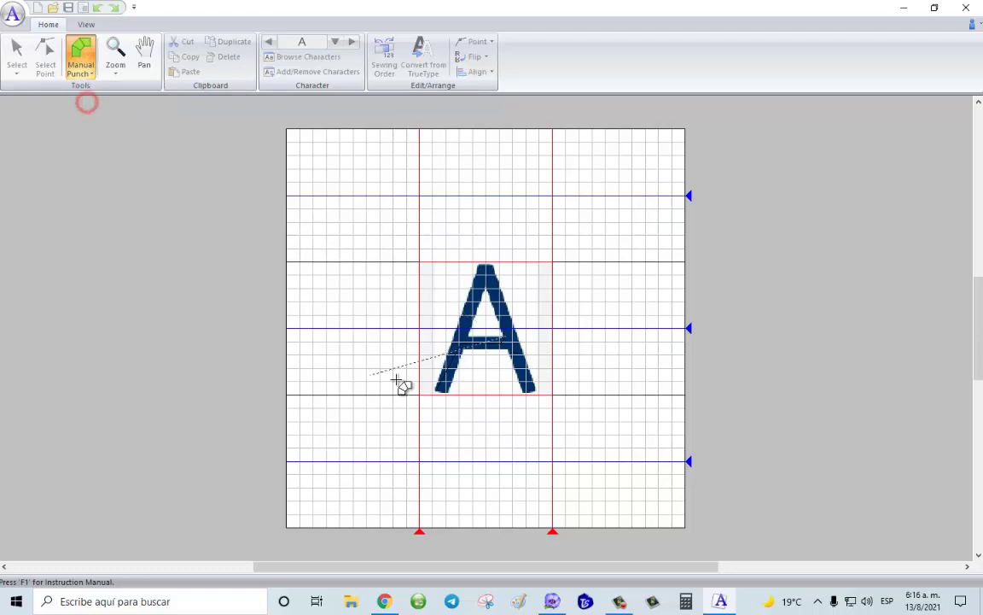
pyautogui.click(510, 348)
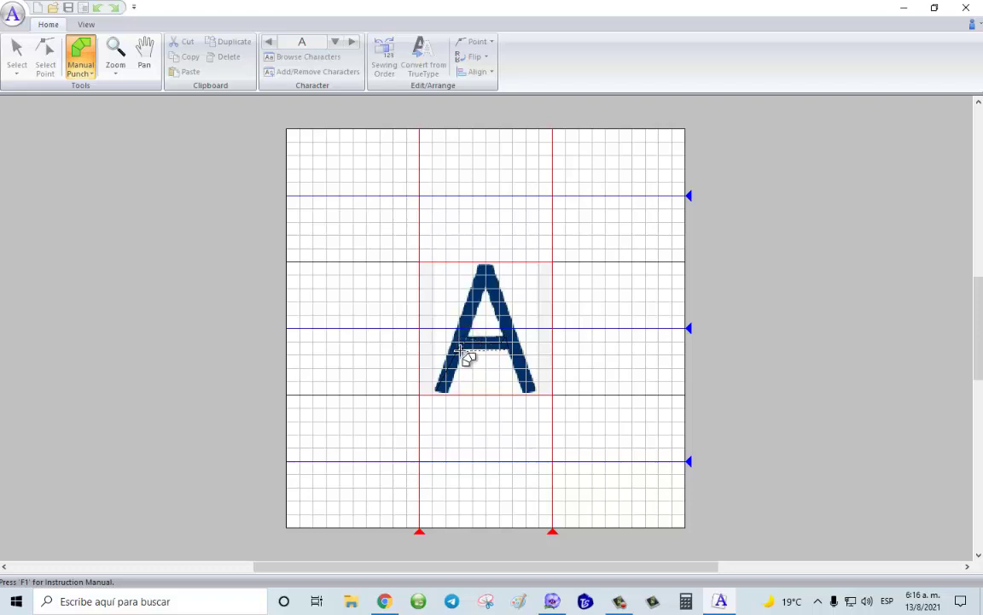
pyautogui.click(461, 346)
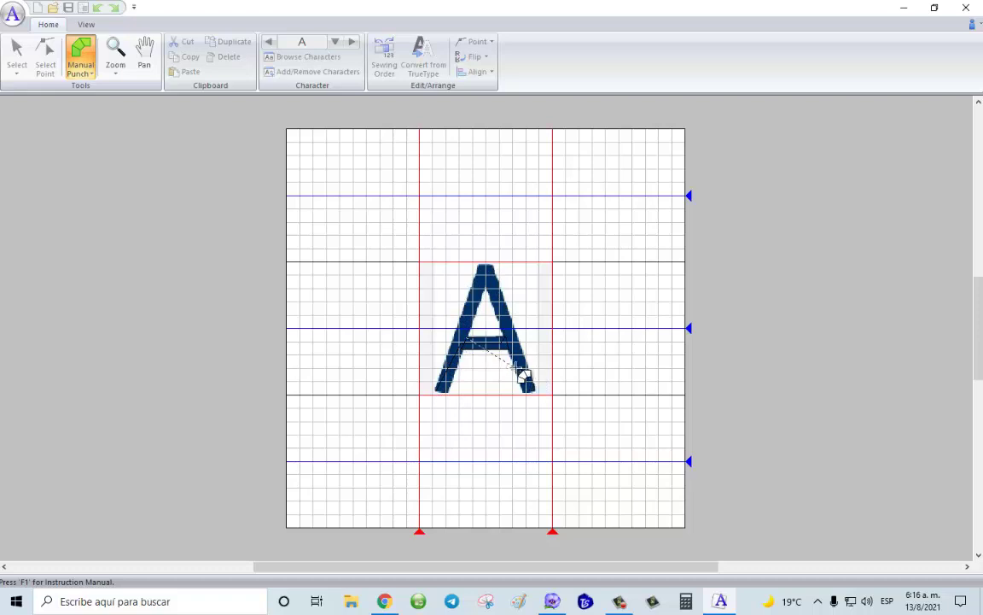
# Run a stitch line down to the left foot of the A and cover the left leg up to the apex with a straight block.
pyautogui.click(80, 70)
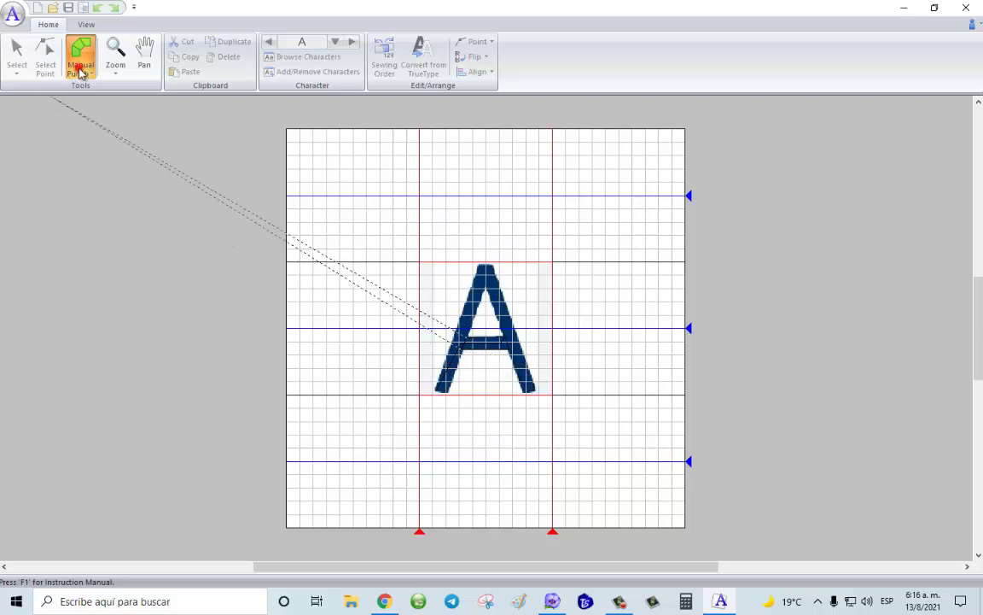
pyautogui.click(163, 105)
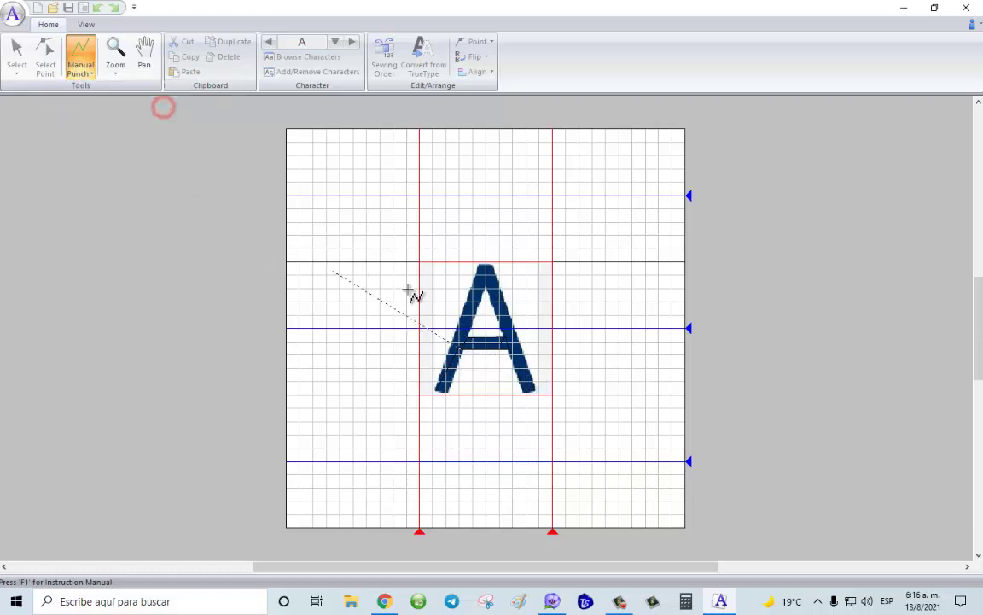
pyautogui.click(446, 393)
pyautogui.click(79, 68)
pyautogui.click(81, 107)
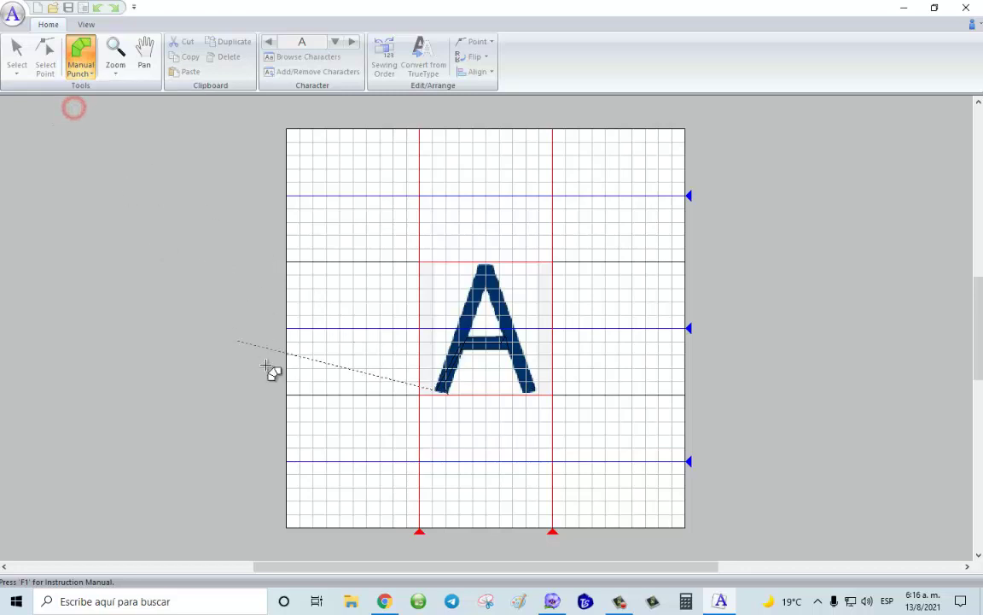
pyautogui.click(434, 390)
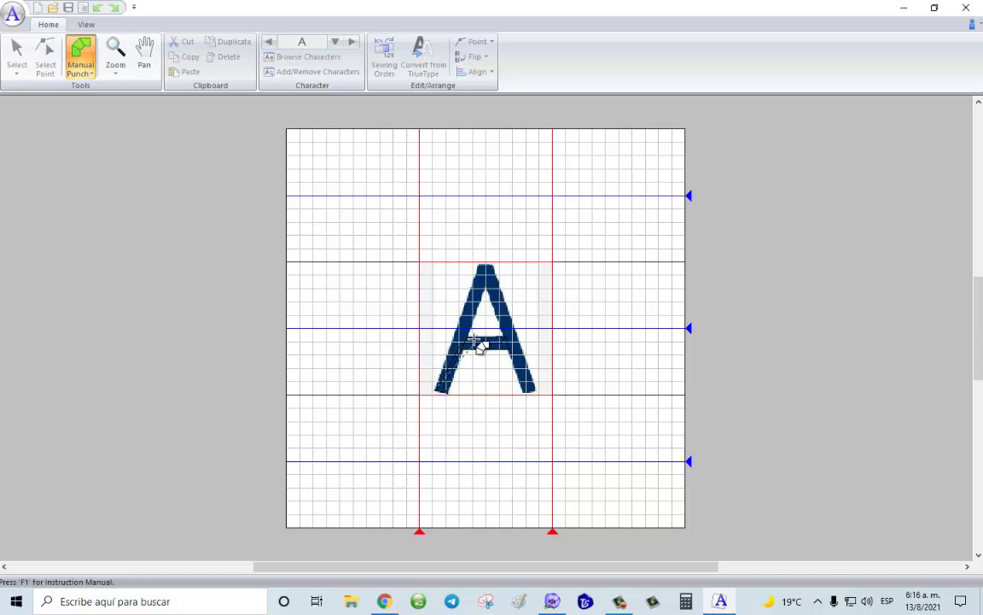
pyautogui.click(484, 268)
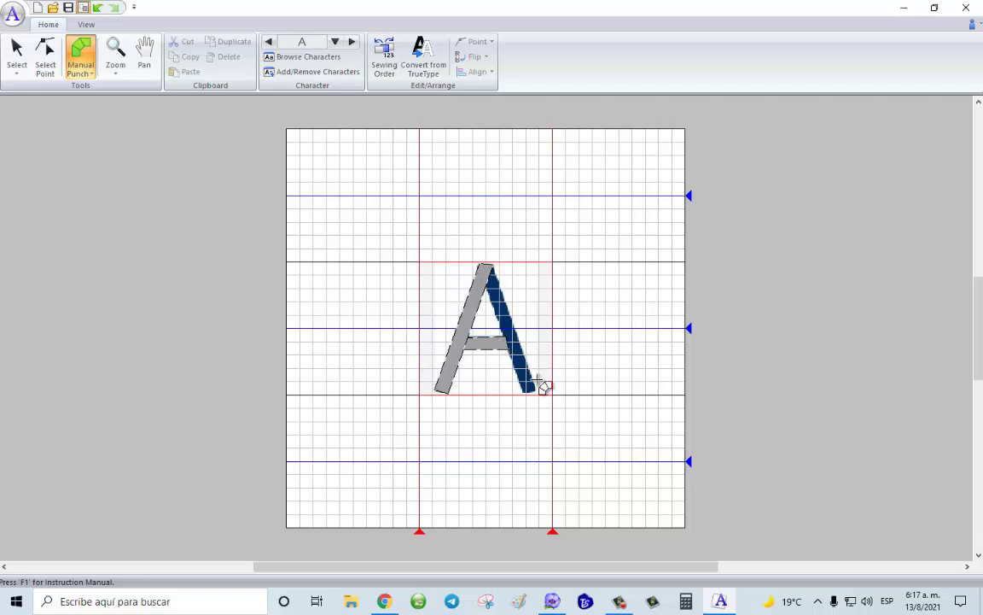
# Punch a separate straight block over the A's right leg from the apex down to its foot.
pyautogui.click(480, 267)
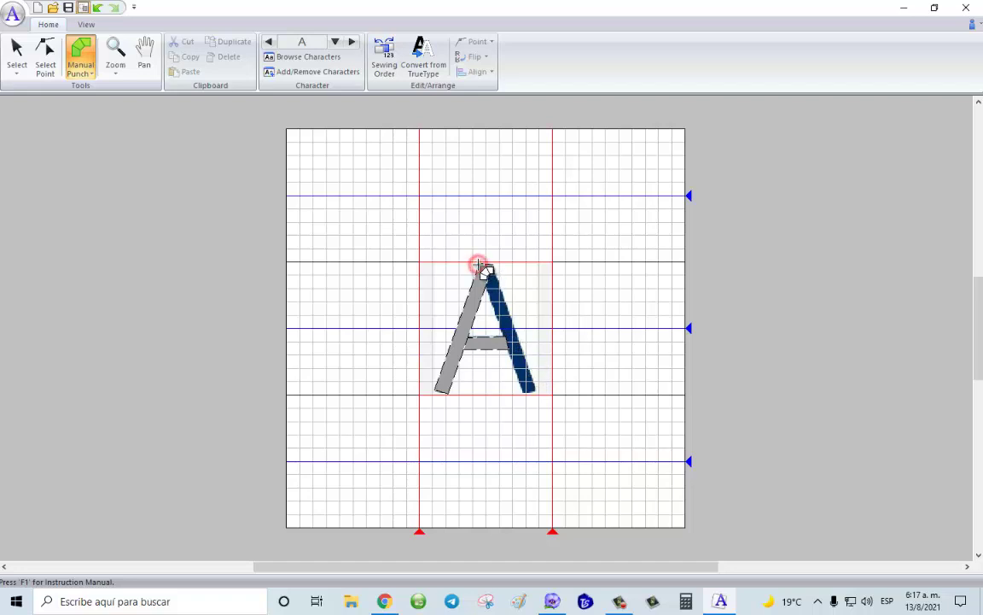
pyautogui.click(492, 265)
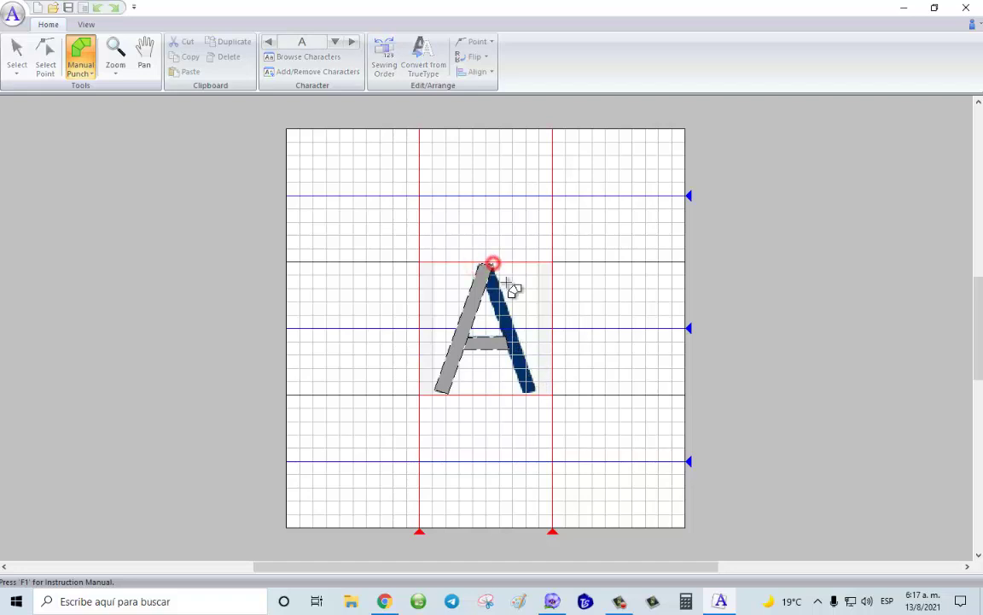
pyautogui.click(524, 392)
pyautogui.click(536, 392)
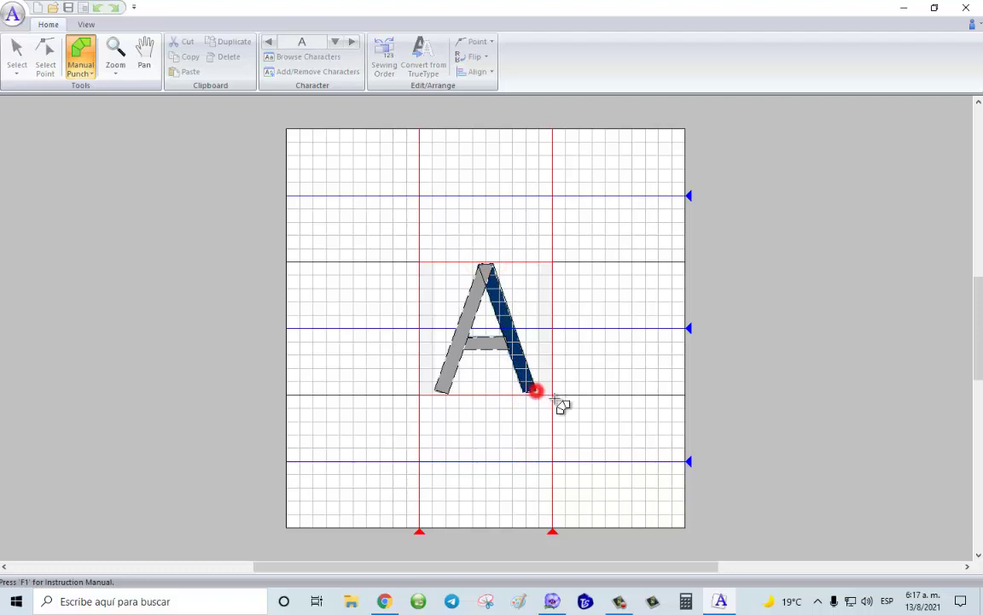
# Move the right leg block to the right of the template and the joined left leg and crossbar piece to its left.
pyautogui.click(17, 51)
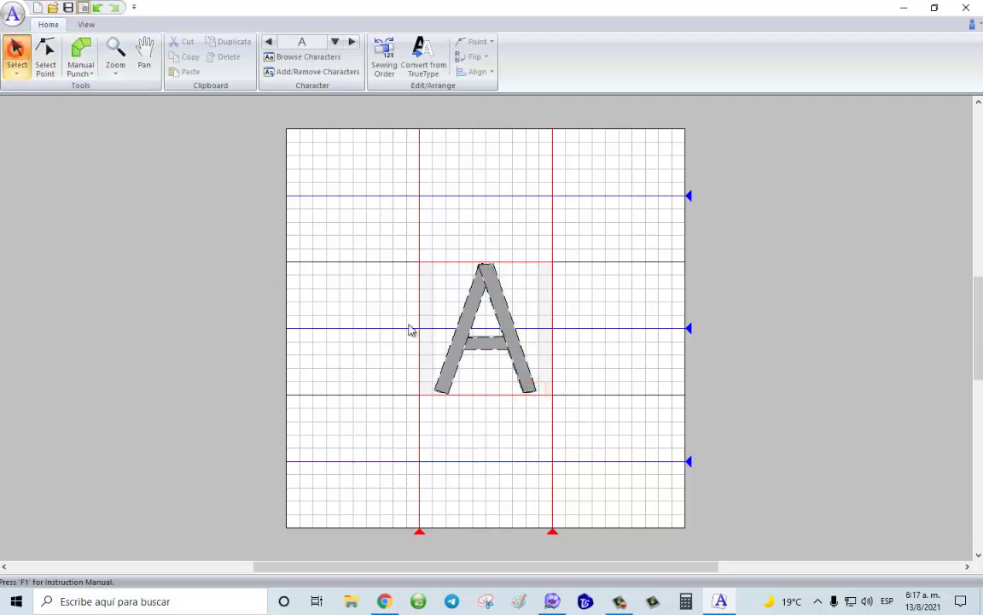
pyautogui.click(502, 329)
pyautogui.moveTo(503, 327); pyautogui.dragTo(588, 318)
pyautogui.click(471, 324)
pyautogui.moveTo(468, 318); pyautogui.dragTo(366, 315)
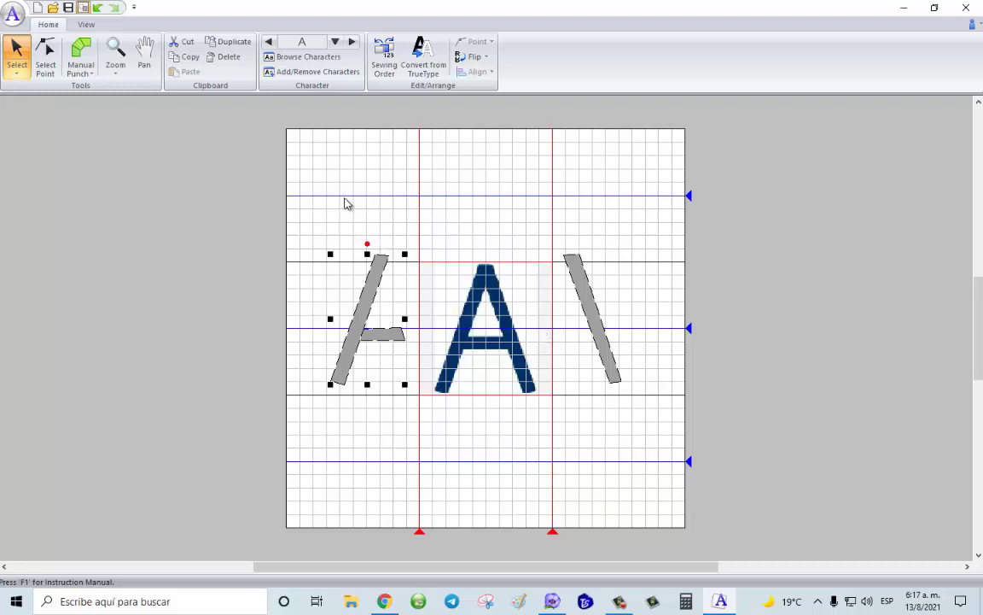
# Delete both punched pieces of the A, leaving only the template image.
pyautogui.press('Delete')
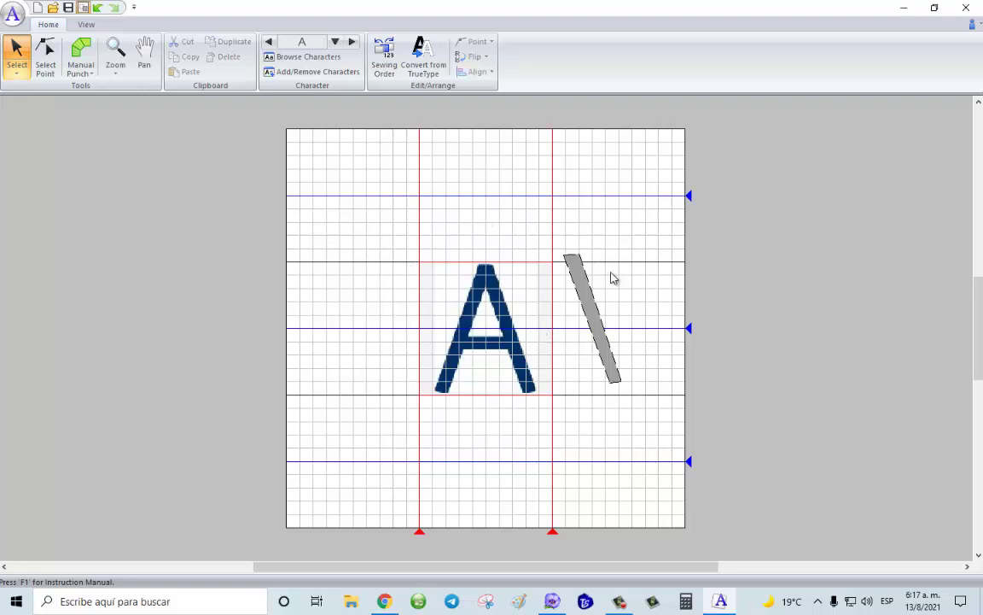
pyautogui.click(592, 305)
pyautogui.press('Delete')
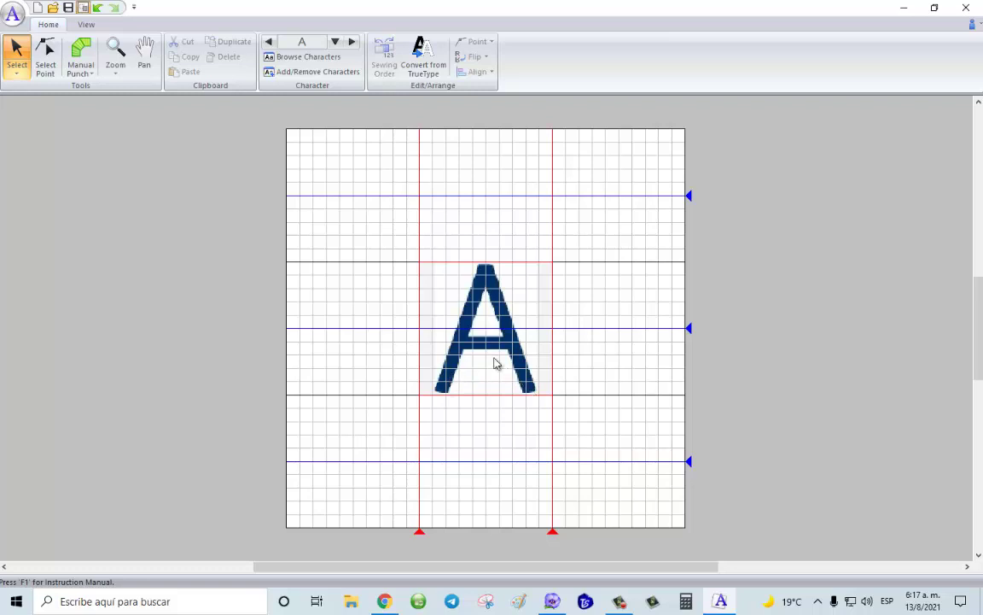
# Run a stitch line from the A's left foot to the crossbar's right end and cover the crossbar with a straight block.
pyautogui.click(80, 56)
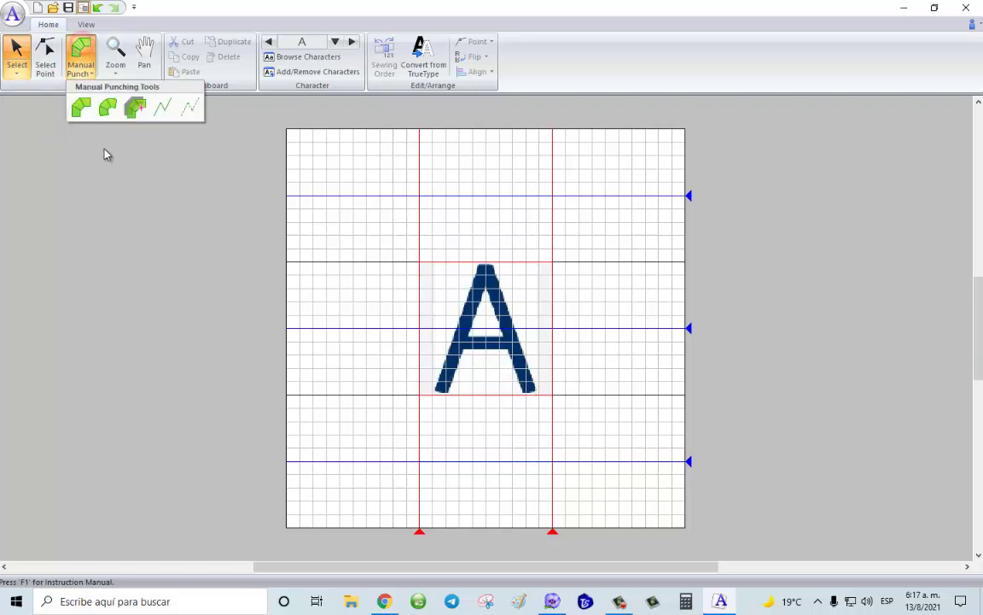
pyautogui.click(162, 104)
pyautogui.click(438, 390)
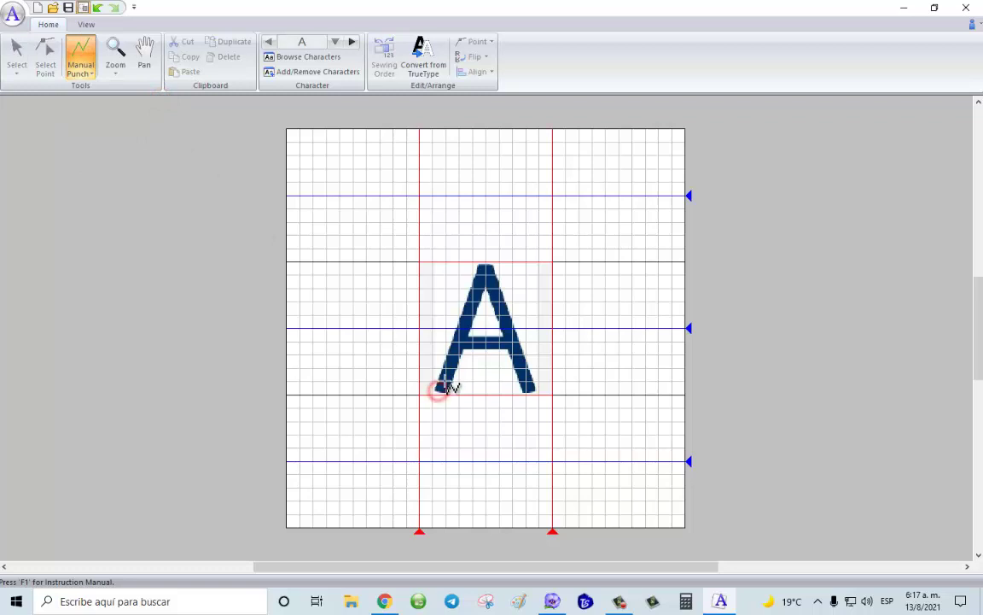
pyautogui.click(504, 331)
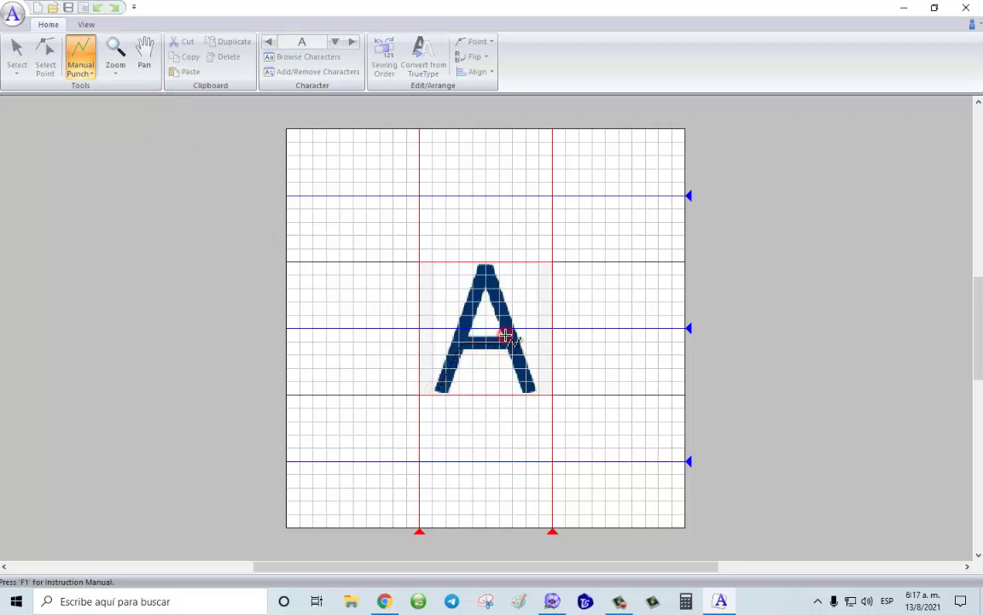
pyautogui.click(91, 58)
pyautogui.click(80, 109)
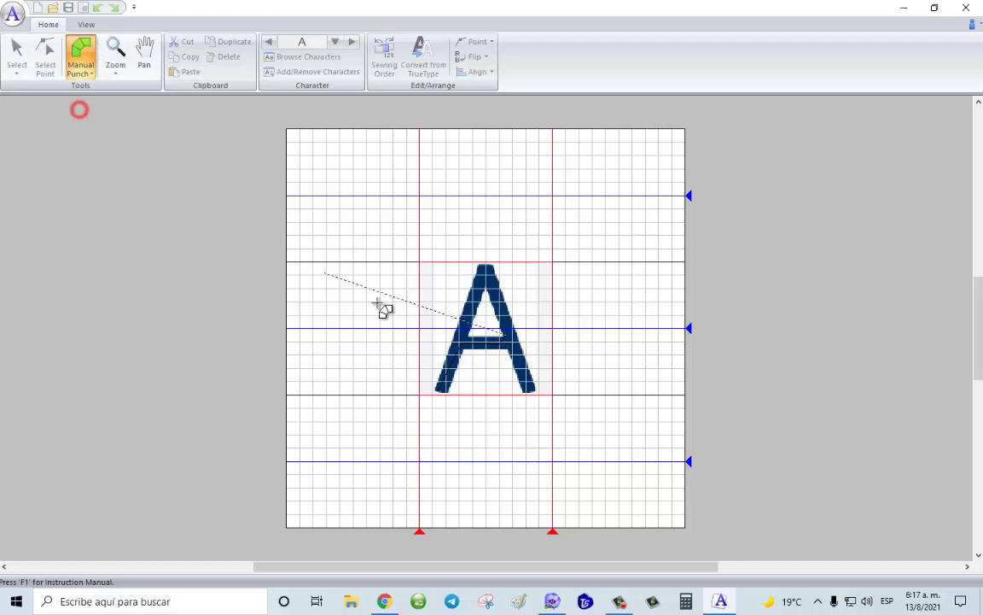
pyautogui.click(510, 350)
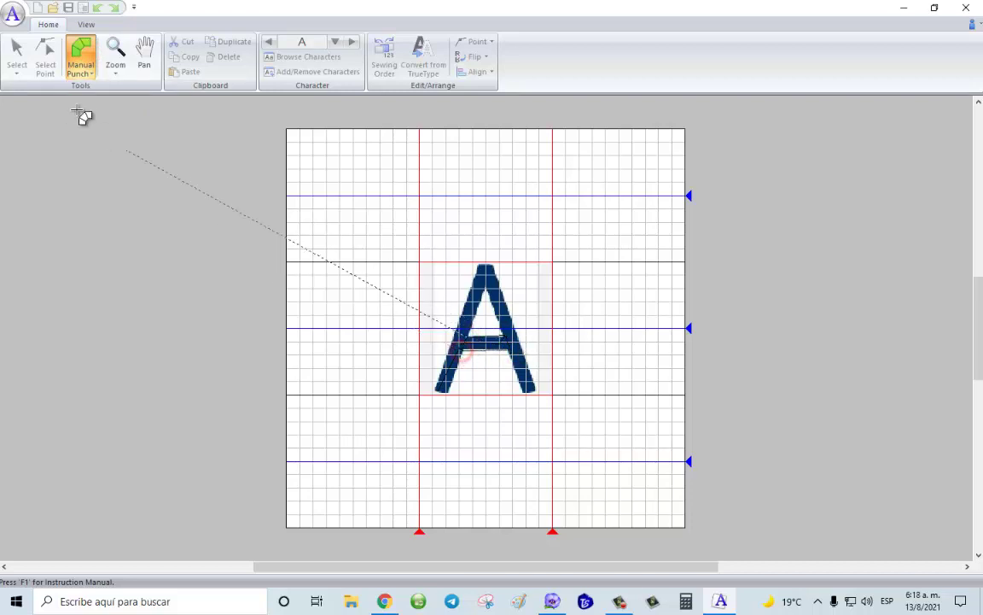
# Run a stitch line back down to the left foot and cover the left leg up to the apex with a straight block.
pyautogui.click(81, 60)
pyautogui.click(158, 106)
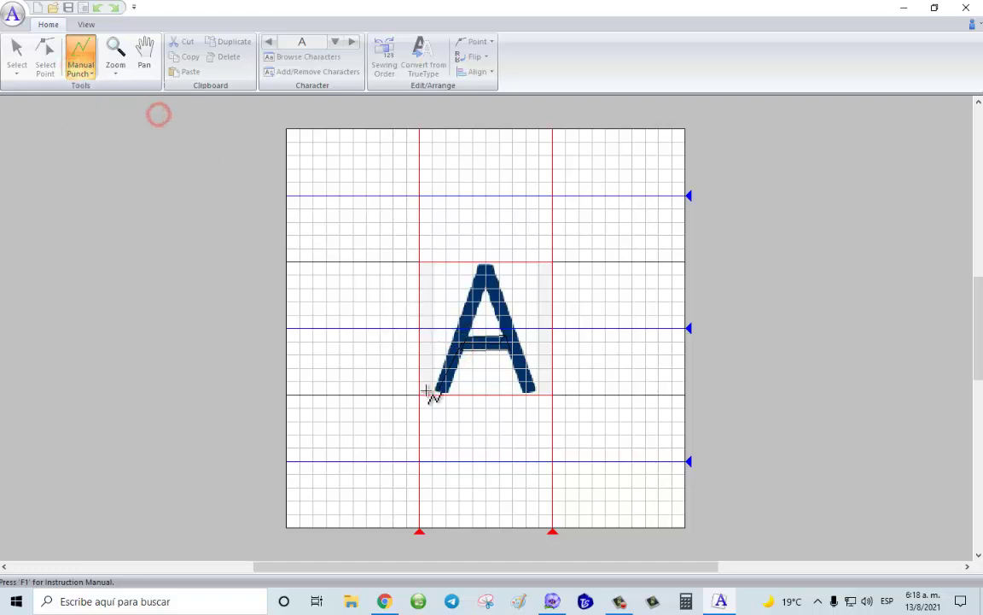
pyautogui.click(438, 386)
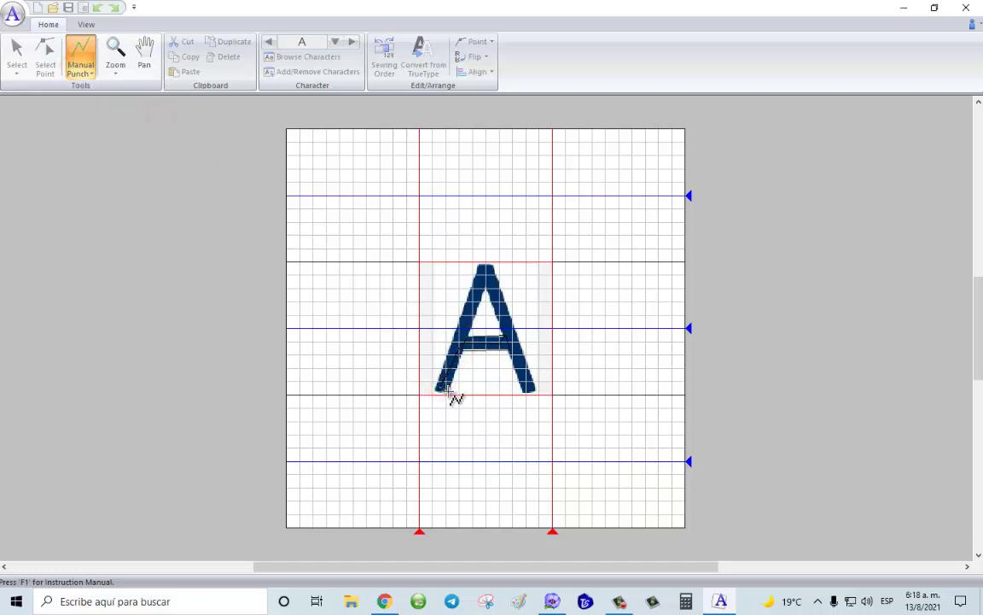
pyautogui.click(81, 61)
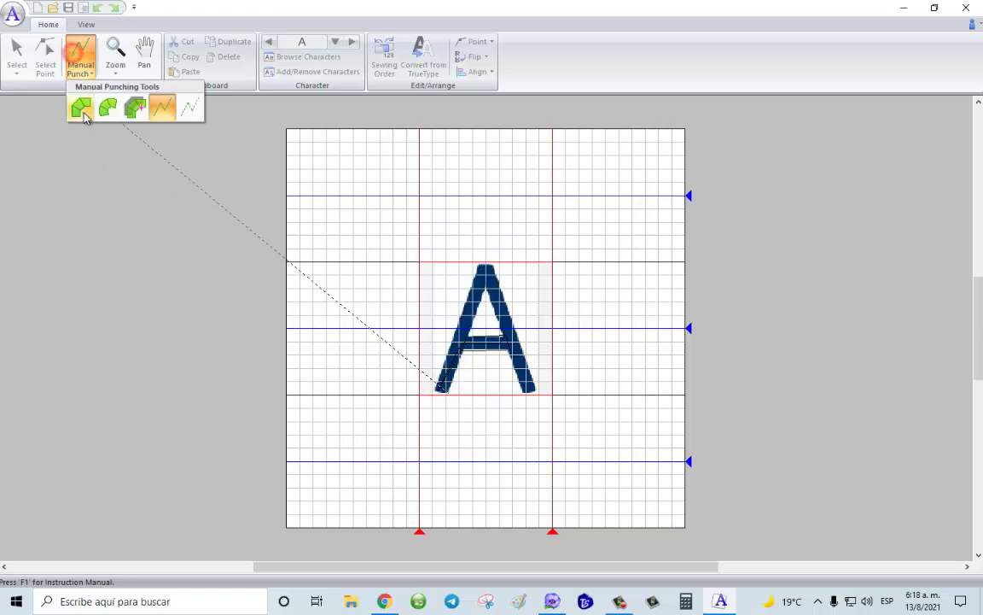
pyautogui.click(81, 105)
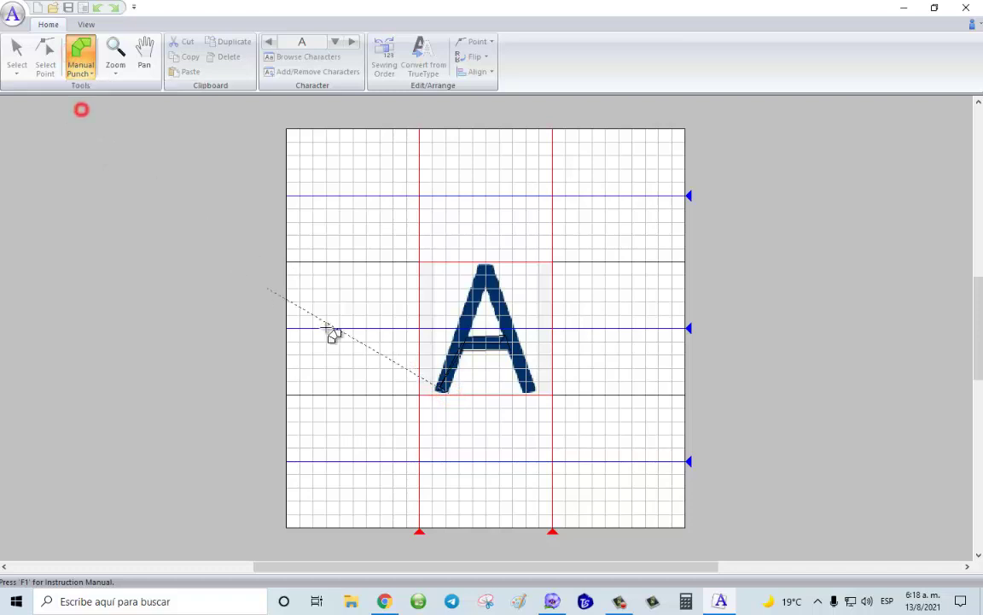
pyautogui.click(440, 394)
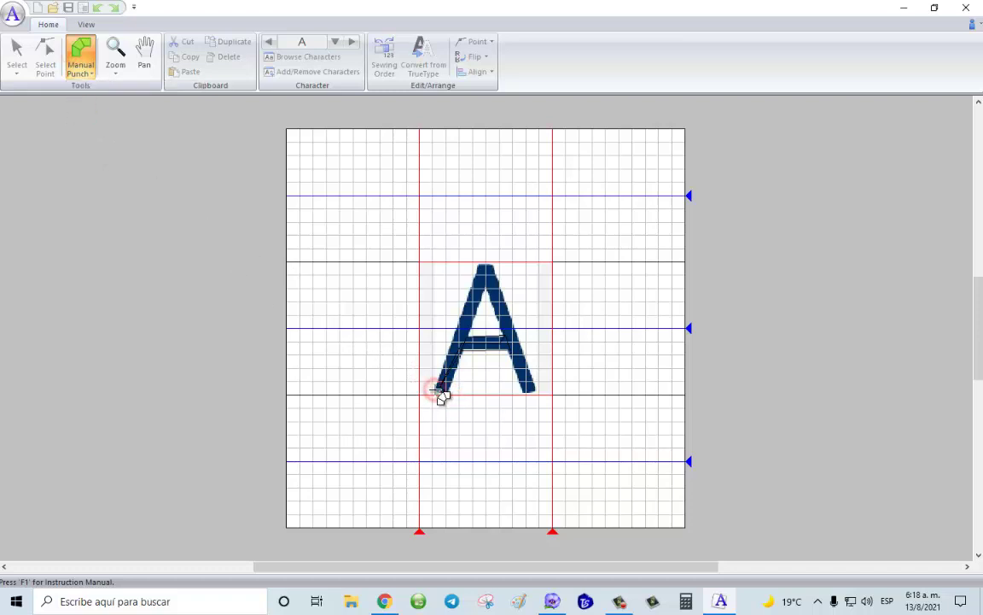
pyautogui.click(491, 267)
pyautogui.click(482, 266)
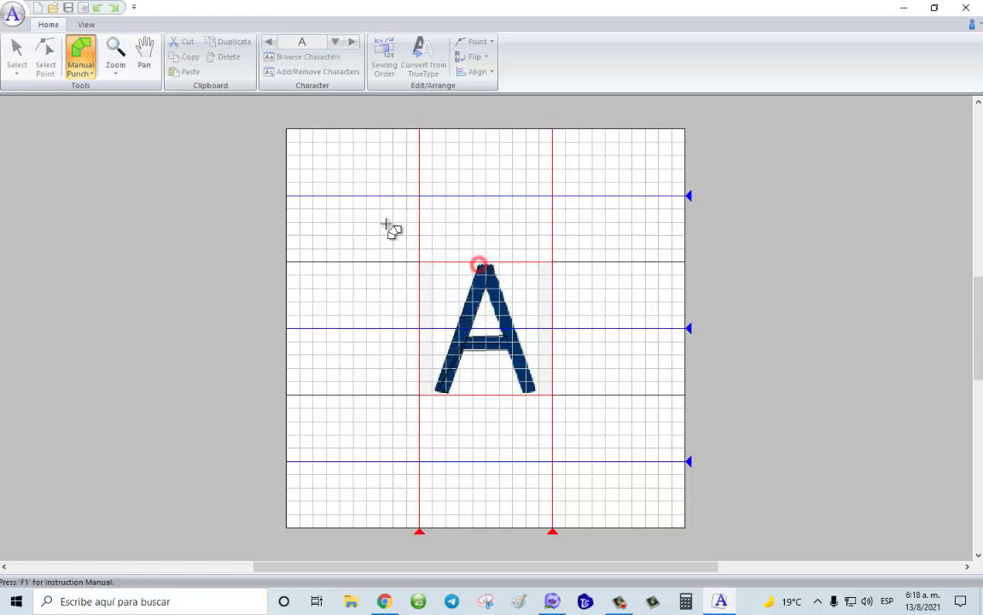
# Add a running stitch point at the apex, cover the right leg down to its foot with a straight block, and finish the shape.
pyautogui.click(81, 56)
pyautogui.click(160, 109)
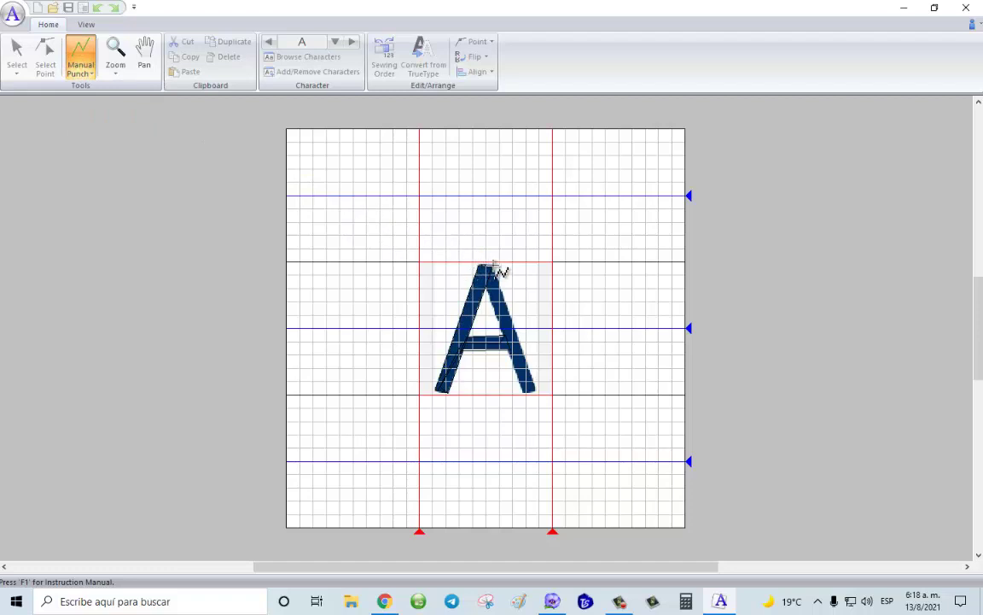
pyautogui.click(490, 263)
pyautogui.click(81, 56)
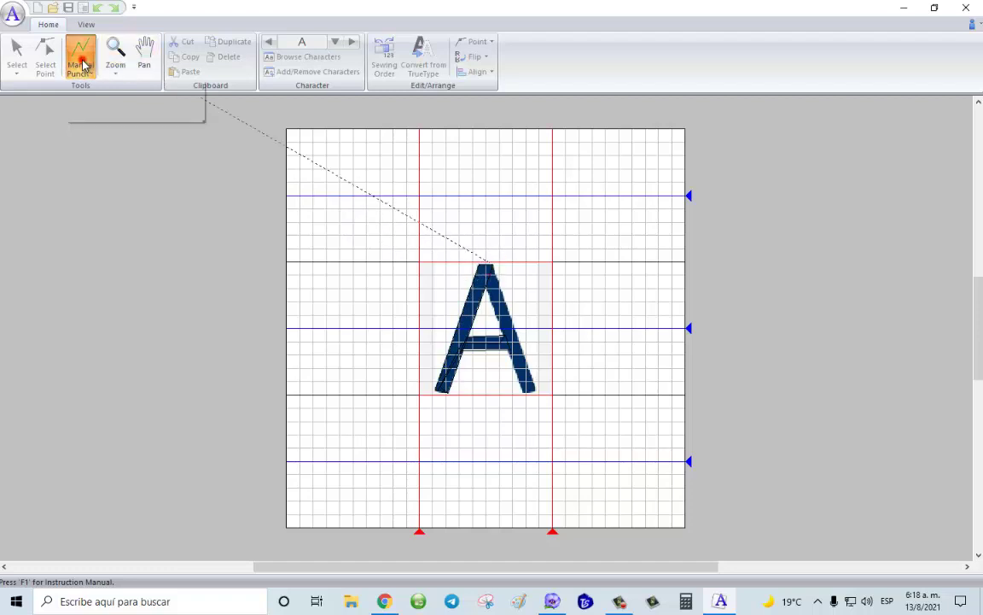
pyautogui.click(82, 109)
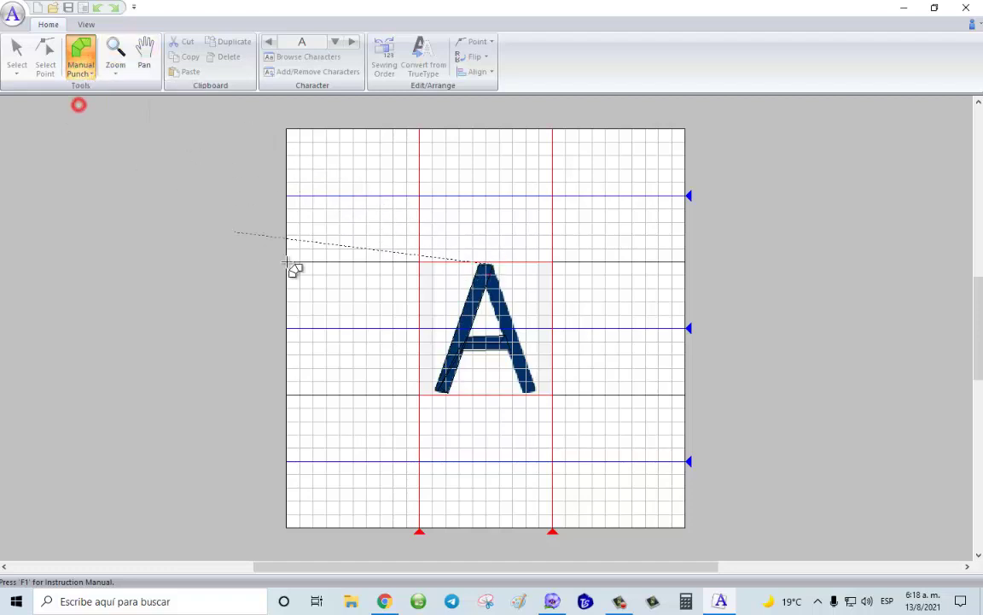
pyautogui.click(478, 264)
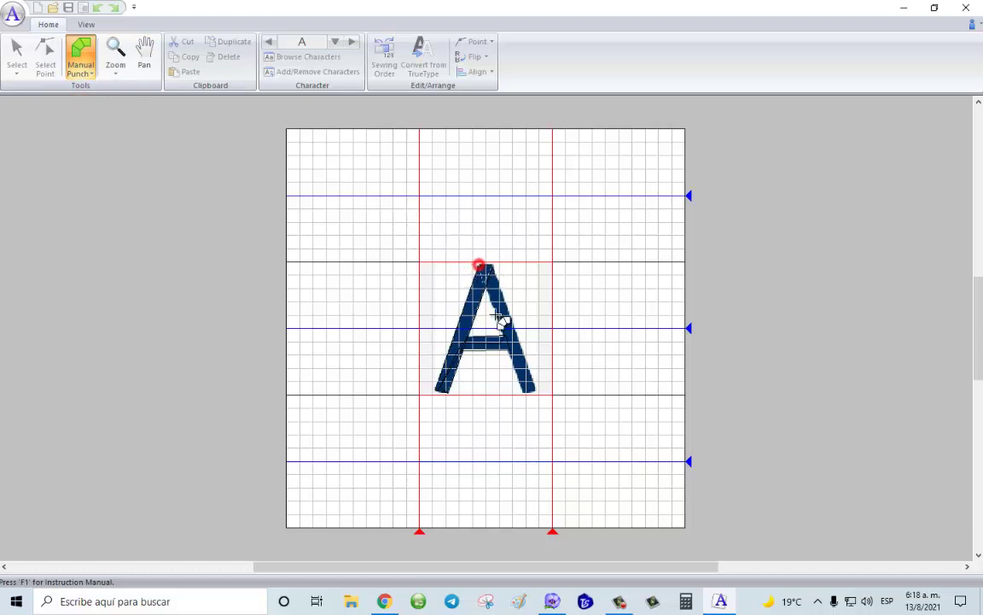
pyautogui.click(536, 390)
pyautogui.doubleClick(523, 392)
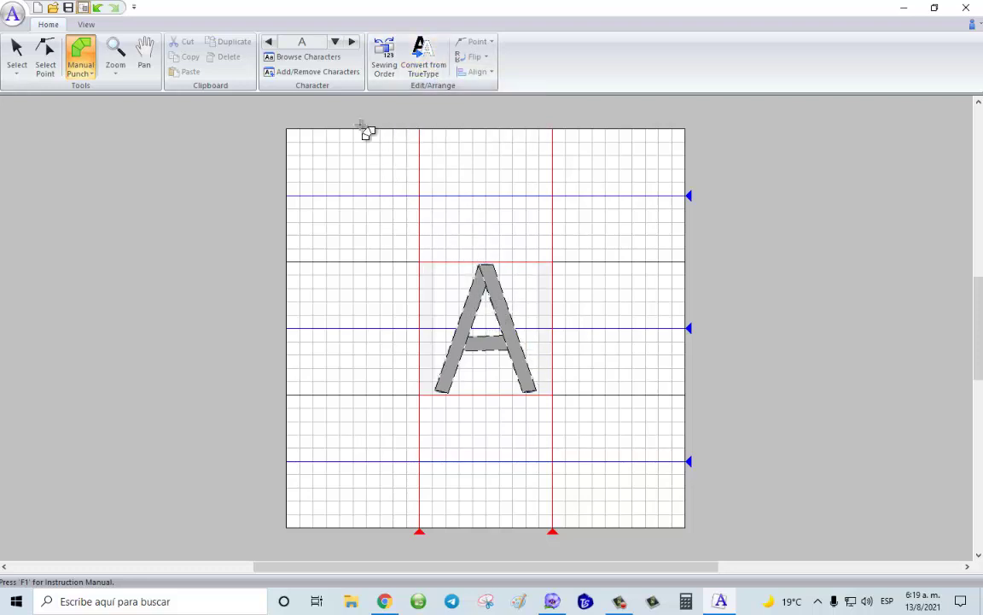
# Look through the character list, open the lowercase a and return to the uppercase A.
pyautogui.click(334, 41)
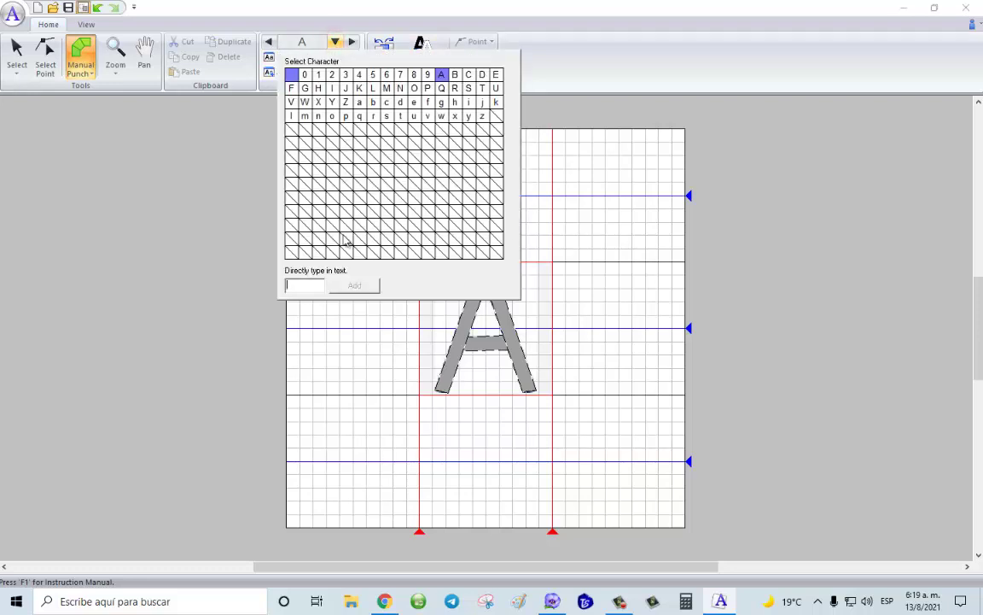
pyautogui.moveTo(439, 76)
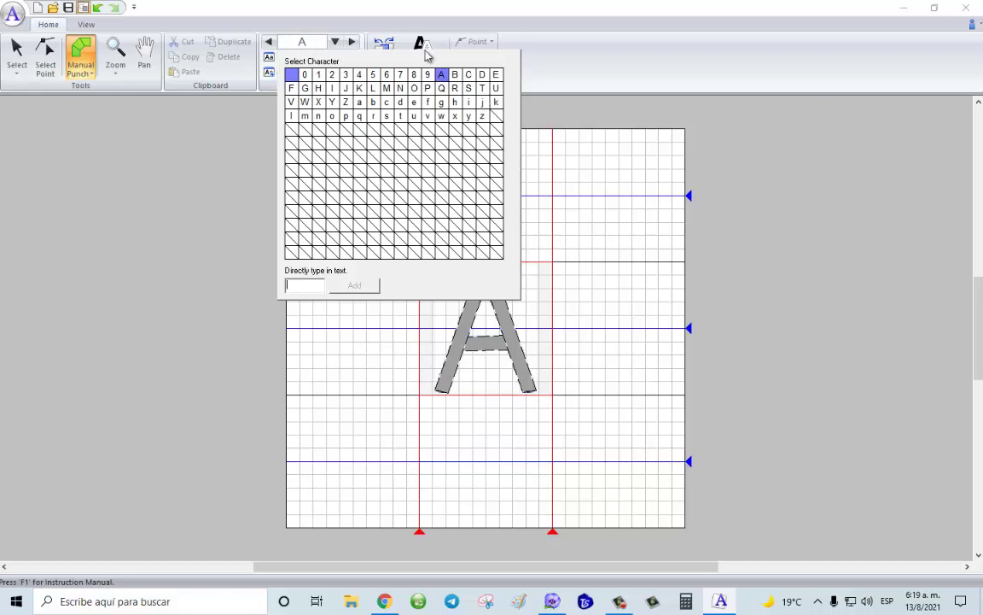
pyautogui.click(17, 51)
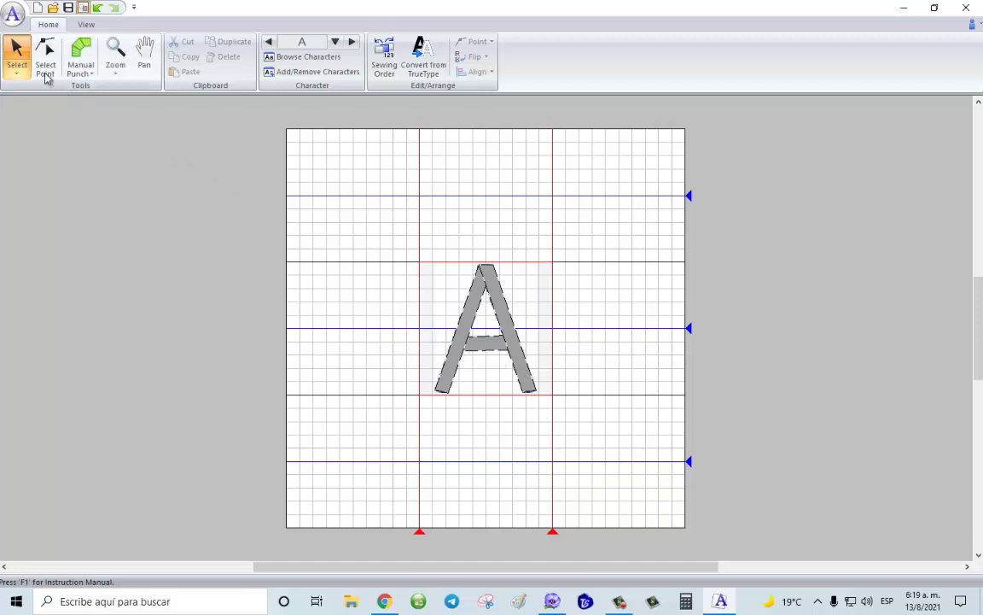
pyautogui.click(335, 40)
pyautogui.click(359, 101)
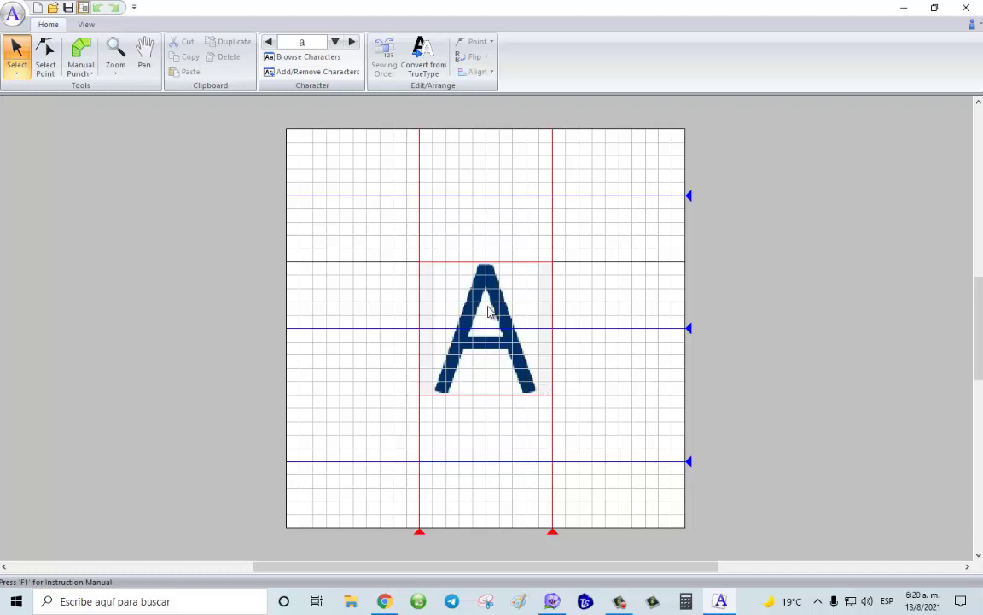
pyautogui.click(335, 41)
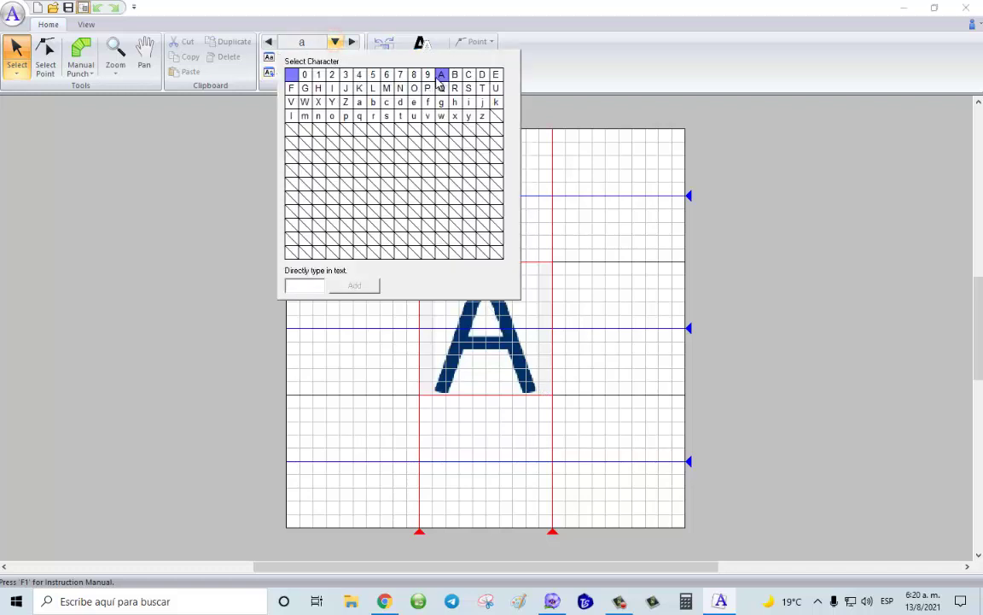
pyautogui.click(440, 74)
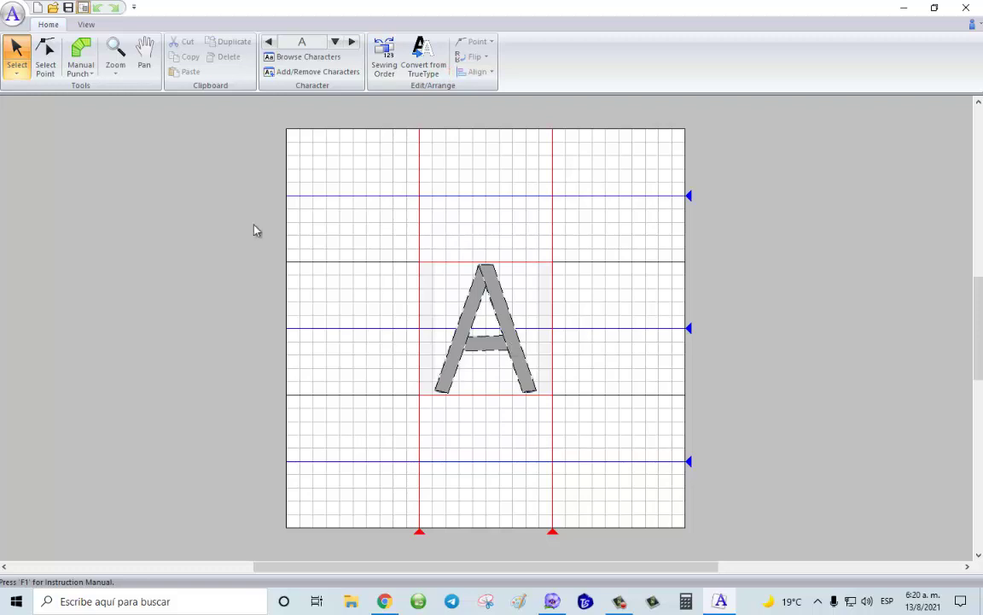
# Display the A's edit points, select those at the crossbar's left end, and clear the selection.
pyautogui.click(50, 58)
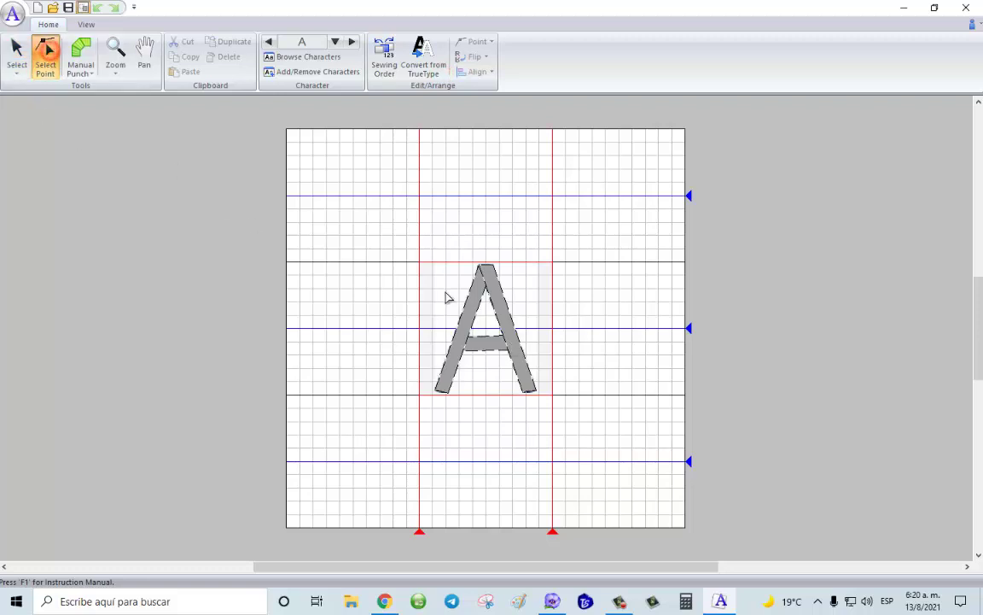
pyautogui.click(483, 343)
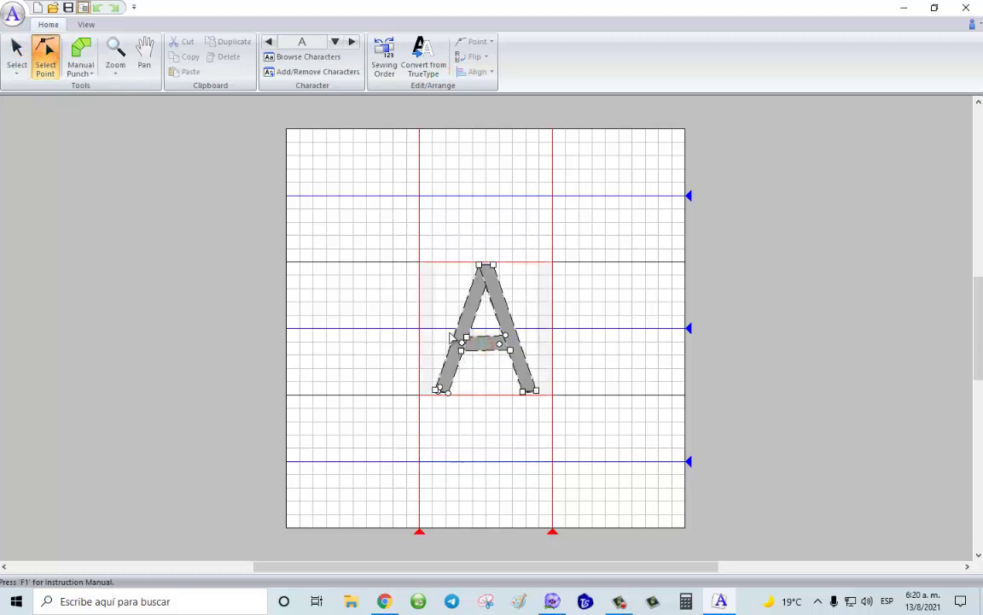
pyautogui.moveTo(445, 324); pyautogui.dragTo(467, 350)
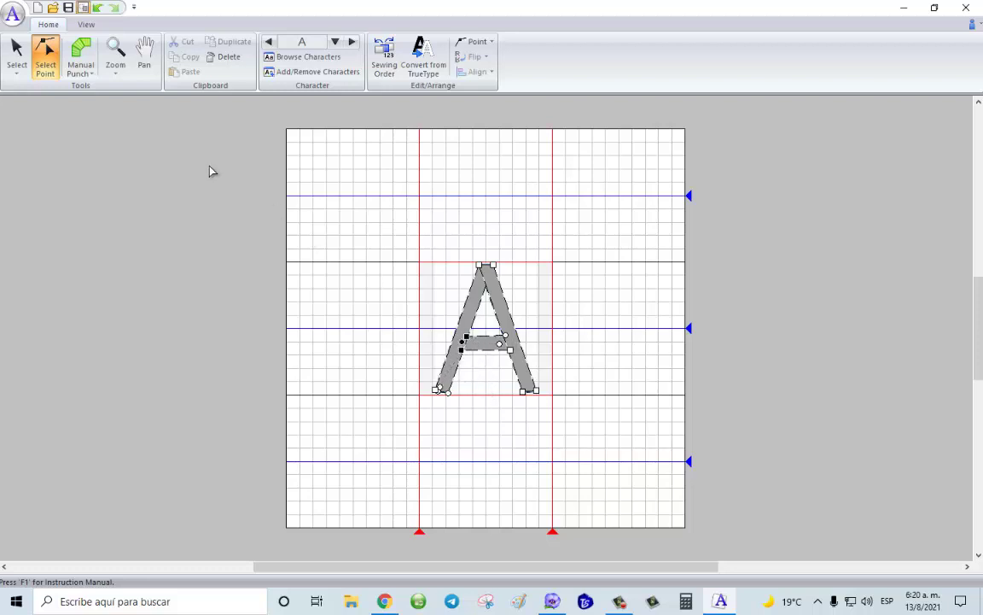
pyautogui.click(16, 53)
pyautogui.press('Delete')
pyautogui.click(600, 333)
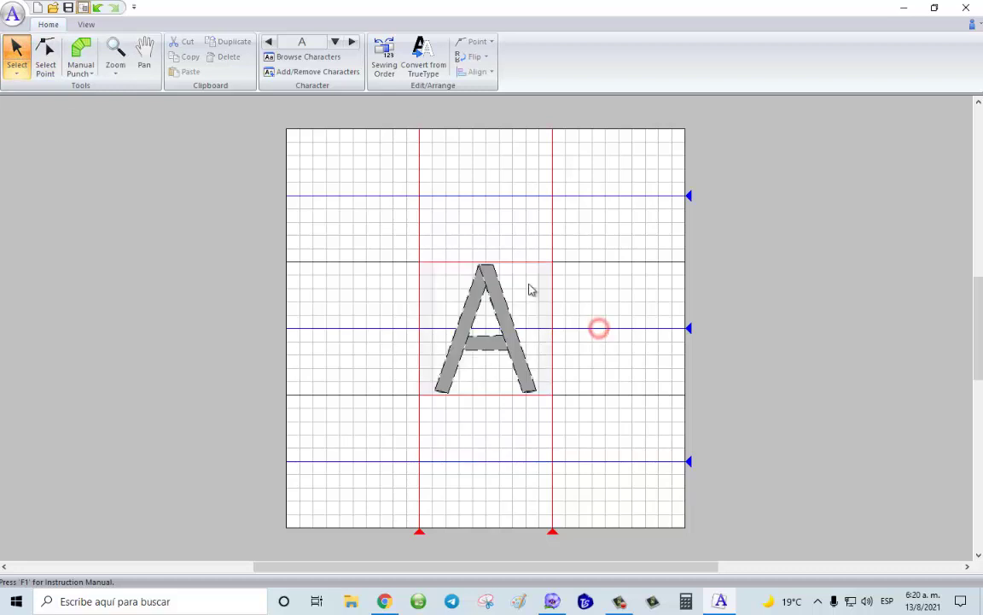
# Switch to the lowercase a character and load the lowercase a image file as its template.
pyautogui.click(335, 41)
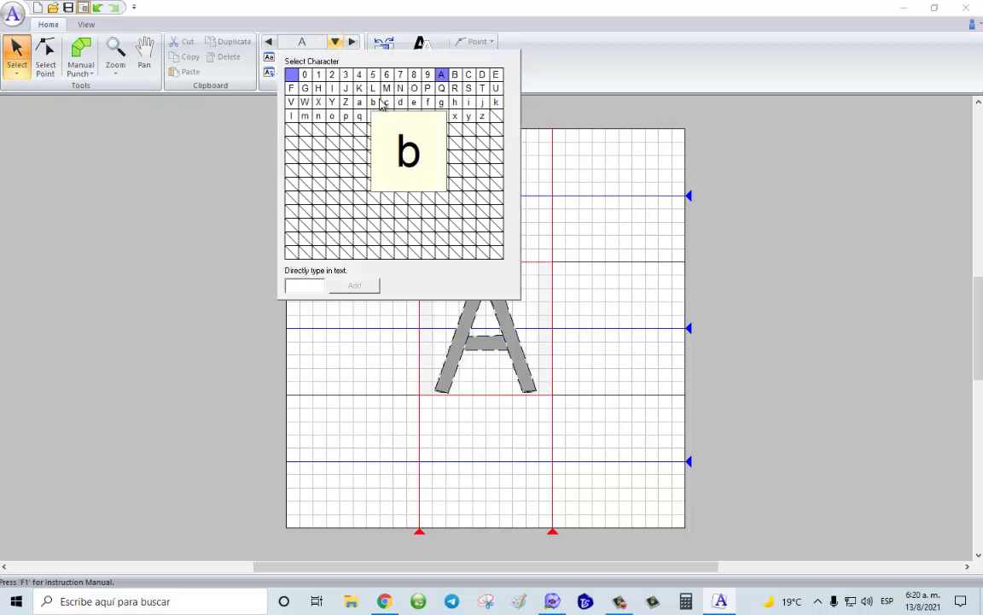
pyautogui.click(359, 102)
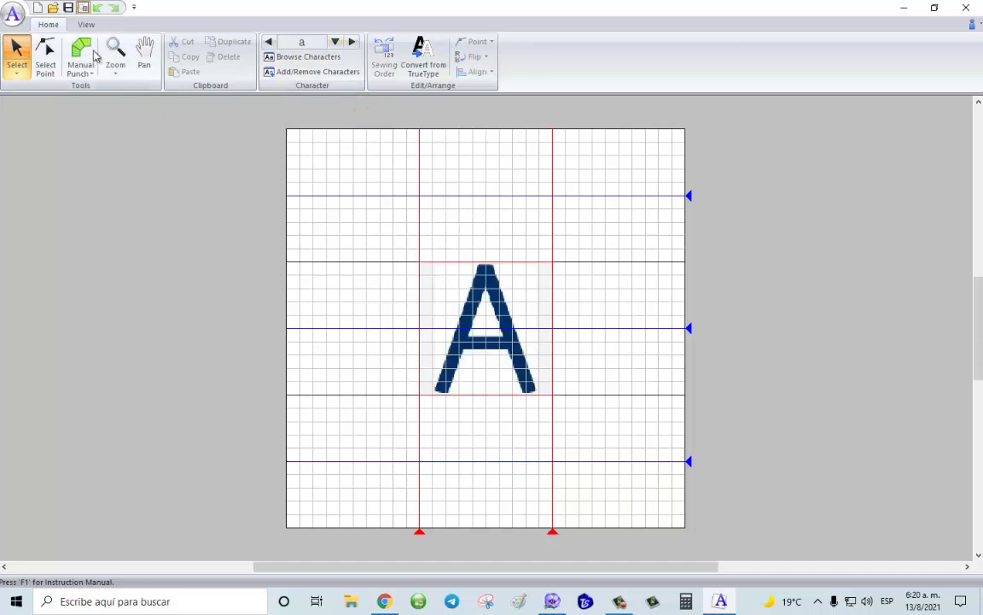
pyautogui.click(86, 24)
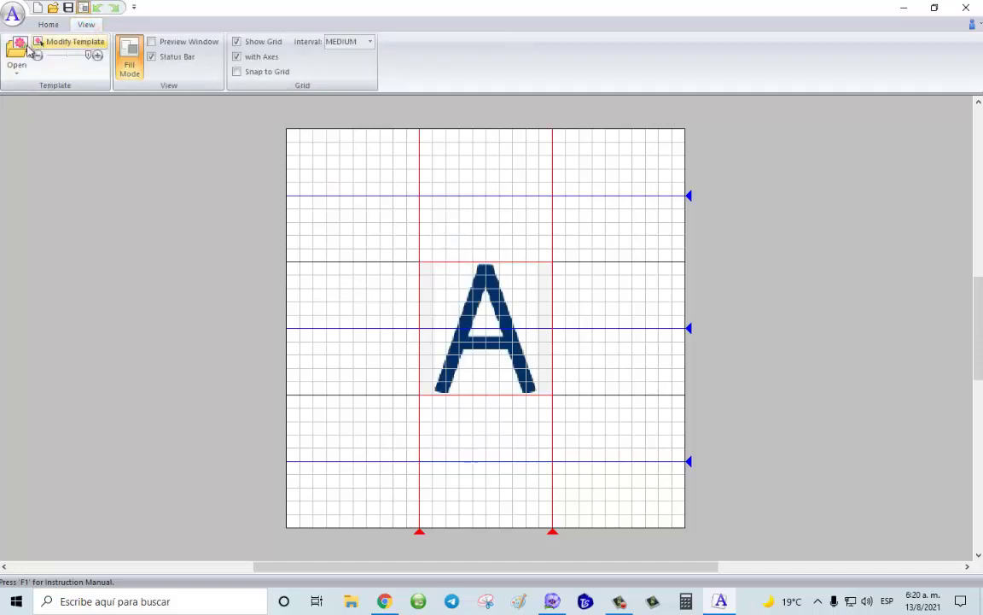
pyautogui.click(21, 51)
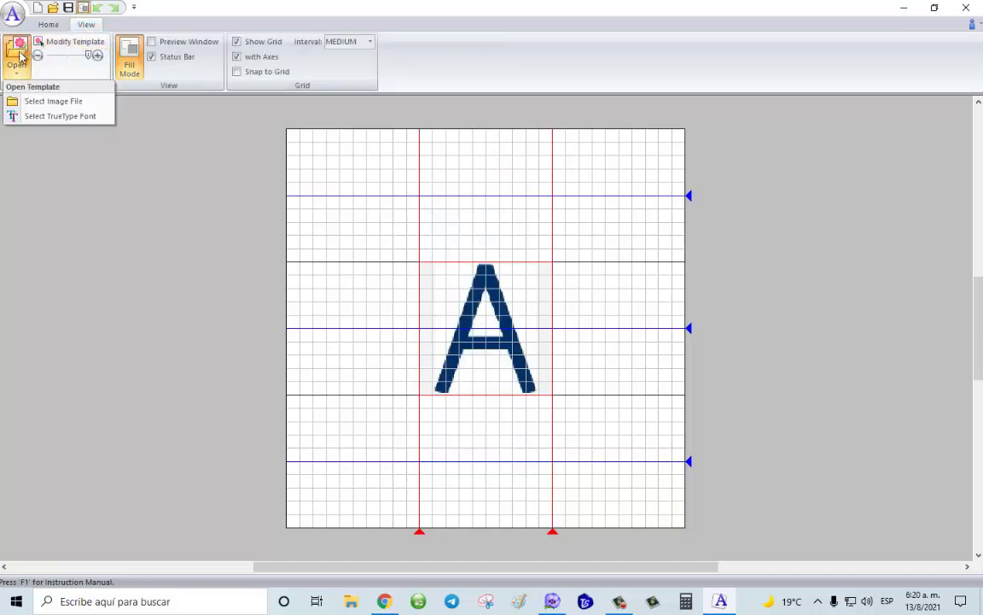
pyautogui.click(23, 98)
pyautogui.doubleClick(430, 241)
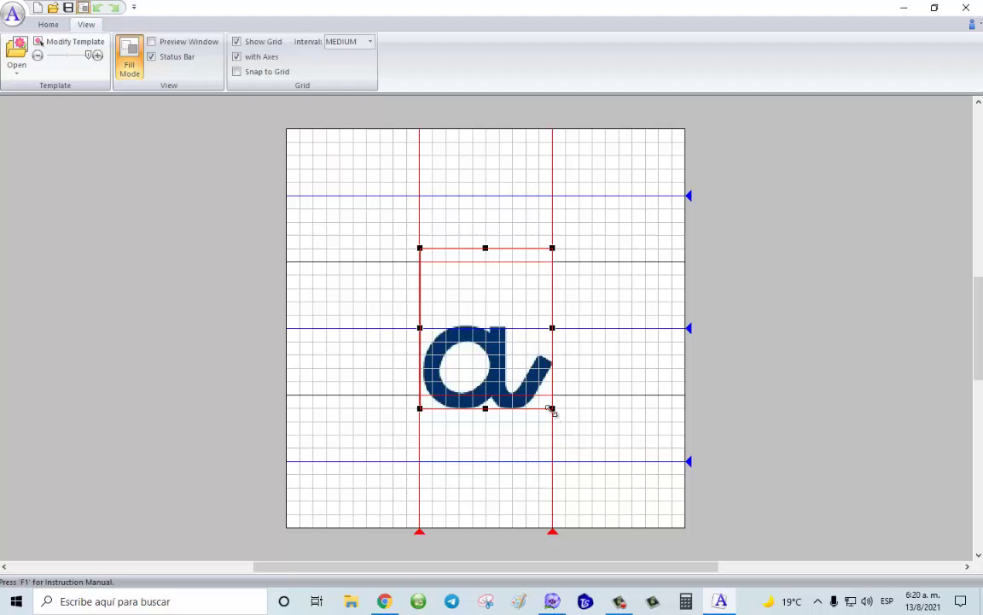
# Shrink the template image so the lowercase a fits between the middle blue guideline and the baseline.
pyautogui.moveTo(552, 408); pyautogui.dragTo(545, 400)
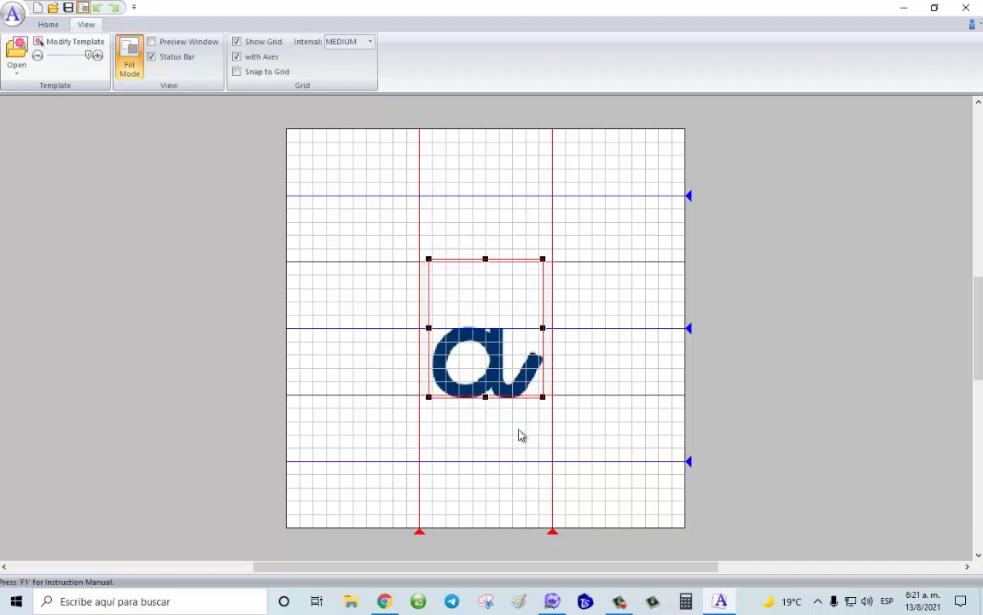
pyautogui.moveTo(545, 397); pyautogui.dragTo(541, 395)
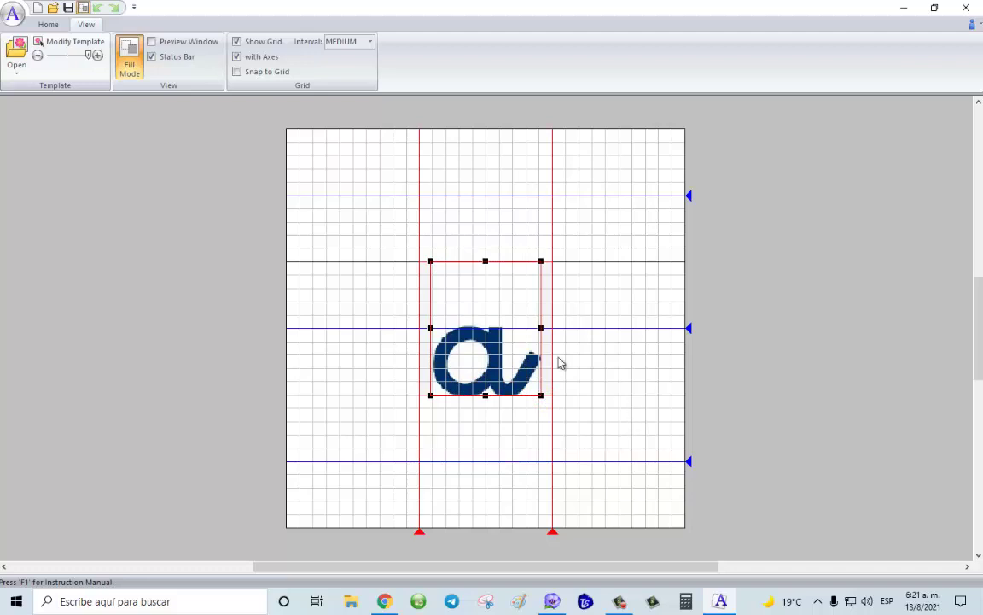
pyautogui.click(48, 26)
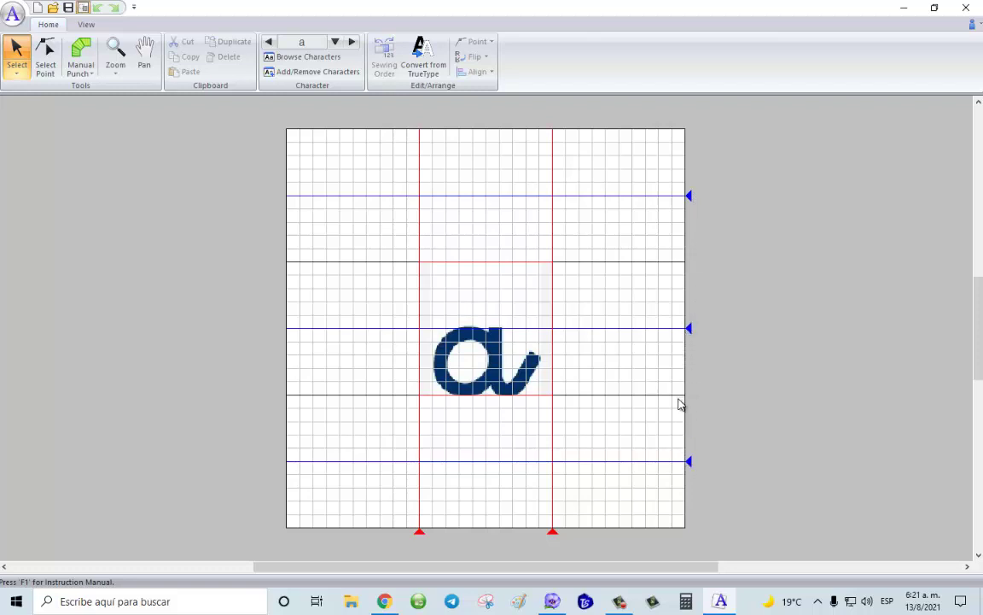
# Lower the topmost blue guideline toward the capital-height line and move it back up near its starting height.
pyautogui.moveTo(691, 197); pyautogui.dragTo(691, 269)
pyautogui.moveTo(692, 244); pyautogui.dragTo(694, 199)
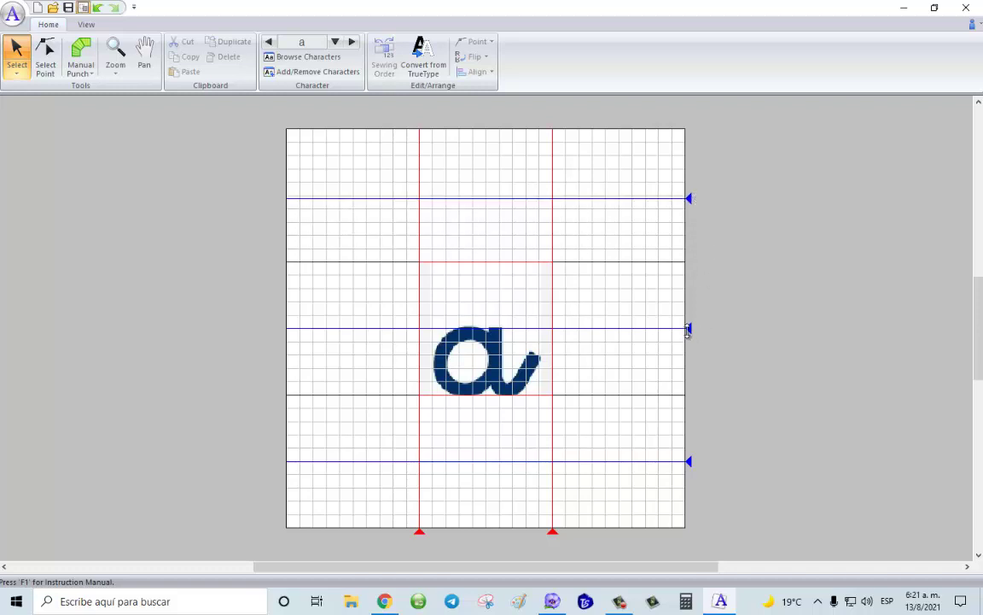
# Raise the lowest blue guideline to about three grid squares below the baseline.
pyautogui.moveTo(688, 466)
pyautogui.mouseDown()
pyautogui.moveTo(696, 399)
pyautogui.moveTo(698, 463)
pyautogui.mouseUp()
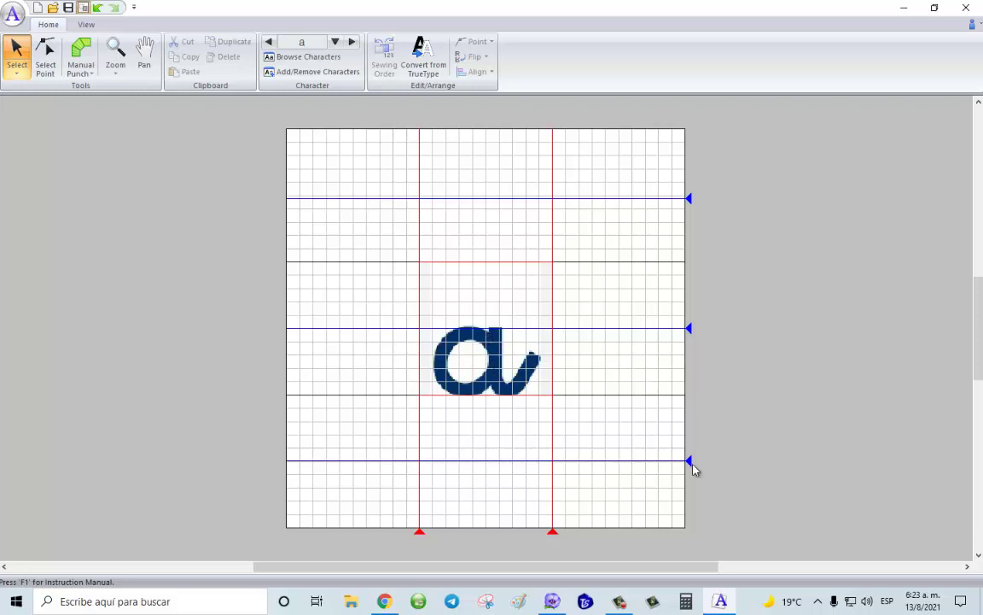
pyautogui.moveTo(690, 462); pyautogui.dragTo(690, 435)
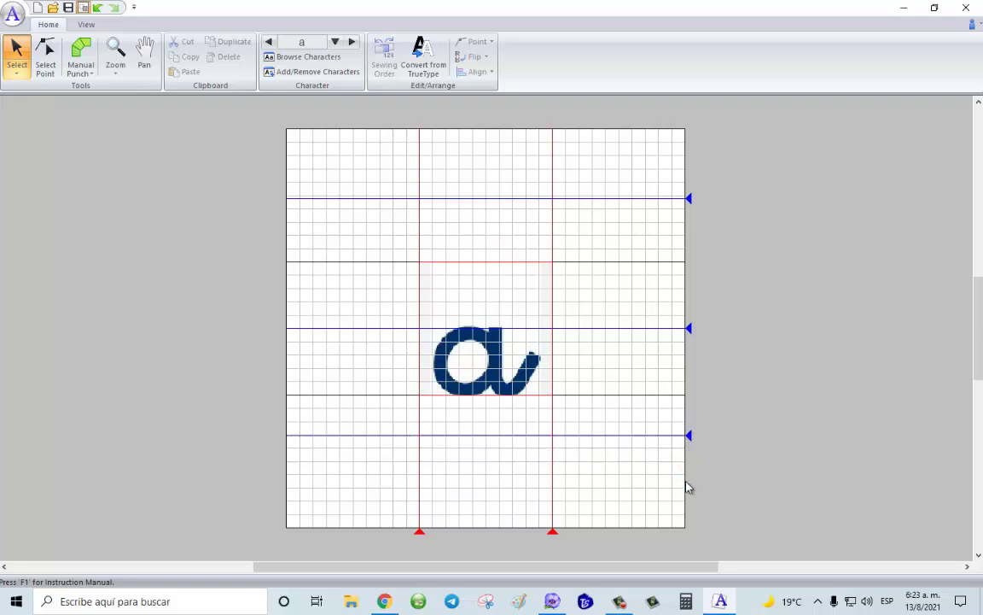
pyautogui.click(691, 436)
pyautogui.moveTo(691, 436)
pyautogui.mouseDown()
pyautogui.moveTo(692, 453)
pyautogui.moveTo(692, 437)
pyautogui.mouseUp()
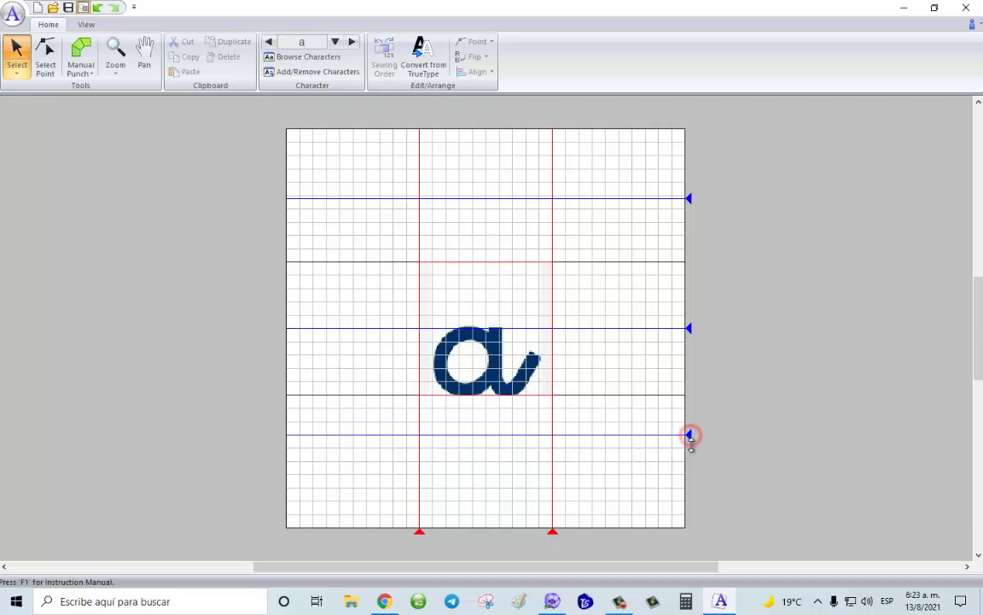
pyautogui.moveTo(691, 436); pyautogui.dragTo(691, 436)
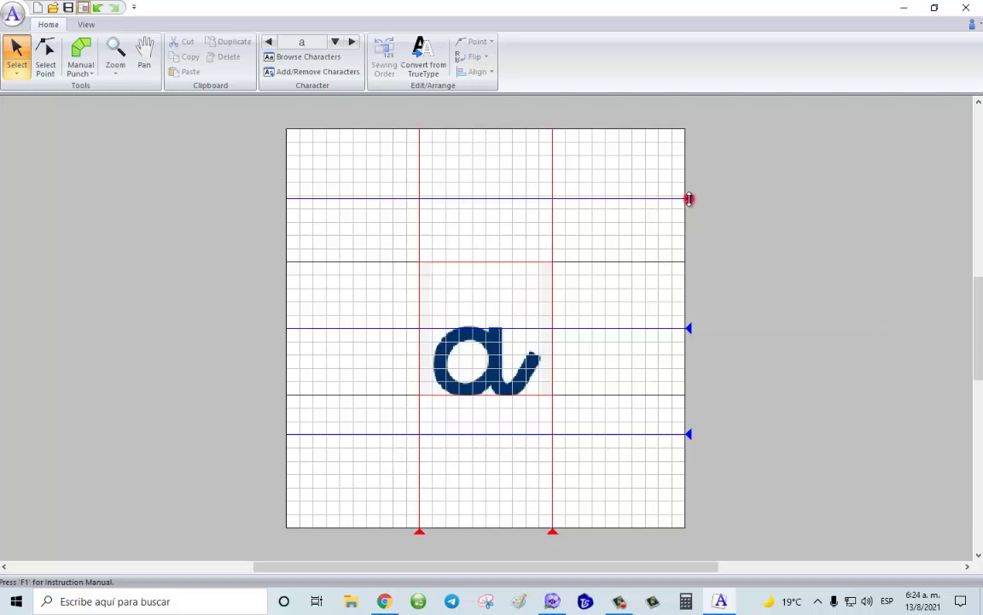
# Lower the topmost blue guideline to about two grid squares above the capital-height line.
pyautogui.moveTo(689, 200); pyautogui.dragTo(690, 234)
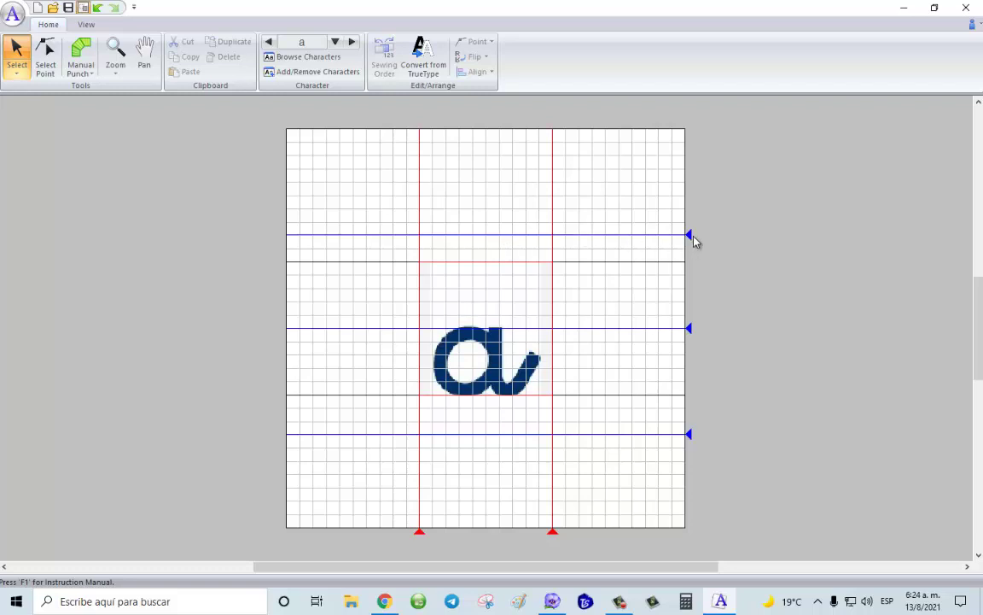
pyautogui.moveTo(690, 235)
pyautogui.mouseDown()
pyautogui.moveTo(693, 215)
pyautogui.moveTo(693, 235)
pyautogui.mouseUp()
pyautogui.moveTo(690, 234)
pyautogui.mouseDown()
pyautogui.moveTo(691, 214)
pyautogui.moveTo(691, 234)
pyautogui.mouseUp()
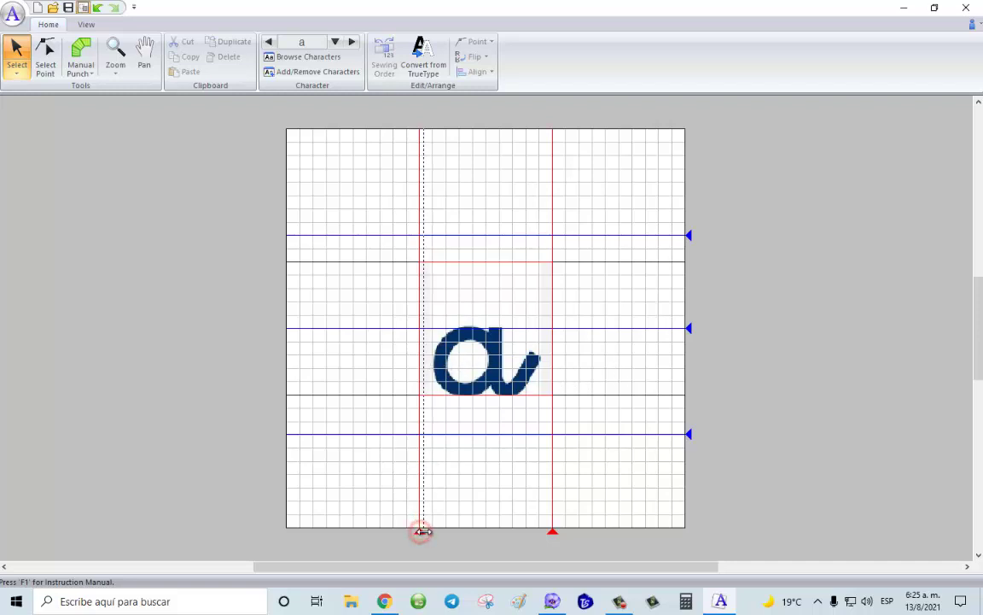
# Move both red width guidelines in to the edges of the a and back out by about one grid square each.
pyautogui.moveTo(421, 531); pyautogui.dragTo(434, 531)
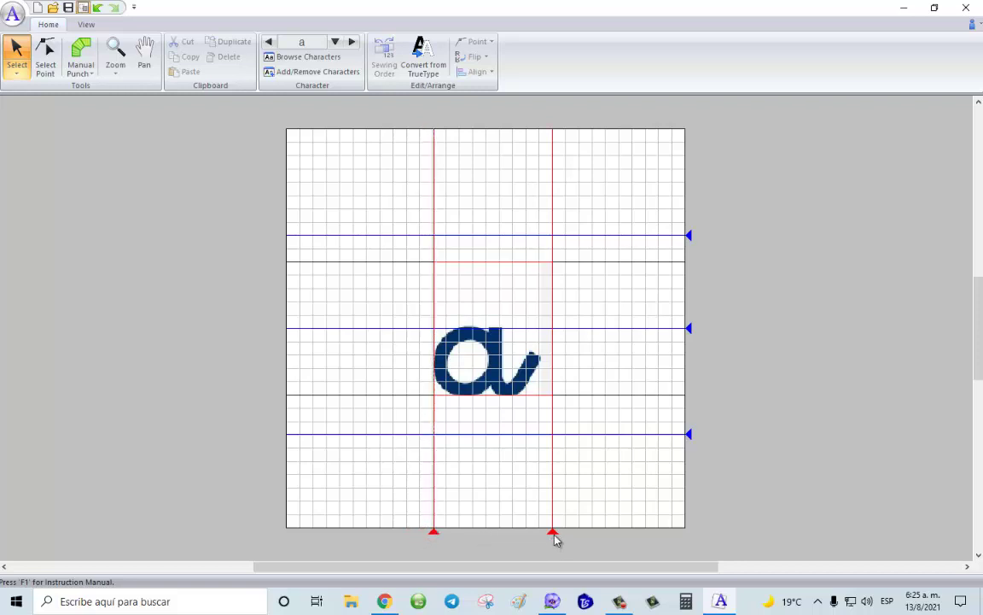
pyautogui.moveTo(553, 531); pyautogui.dragTo(539, 532)
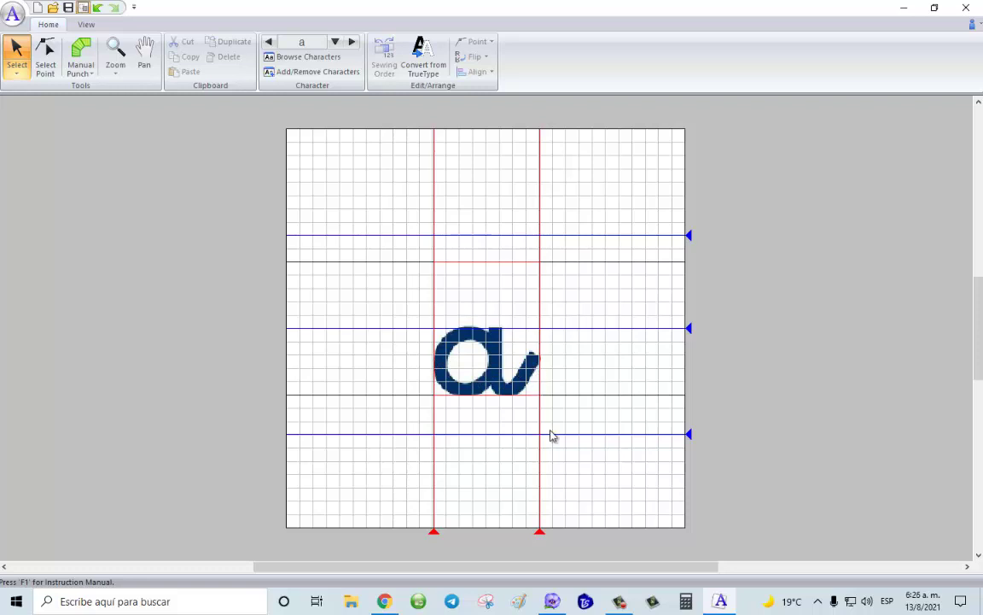
pyautogui.moveTo(541, 532); pyautogui.dragTo(553, 529)
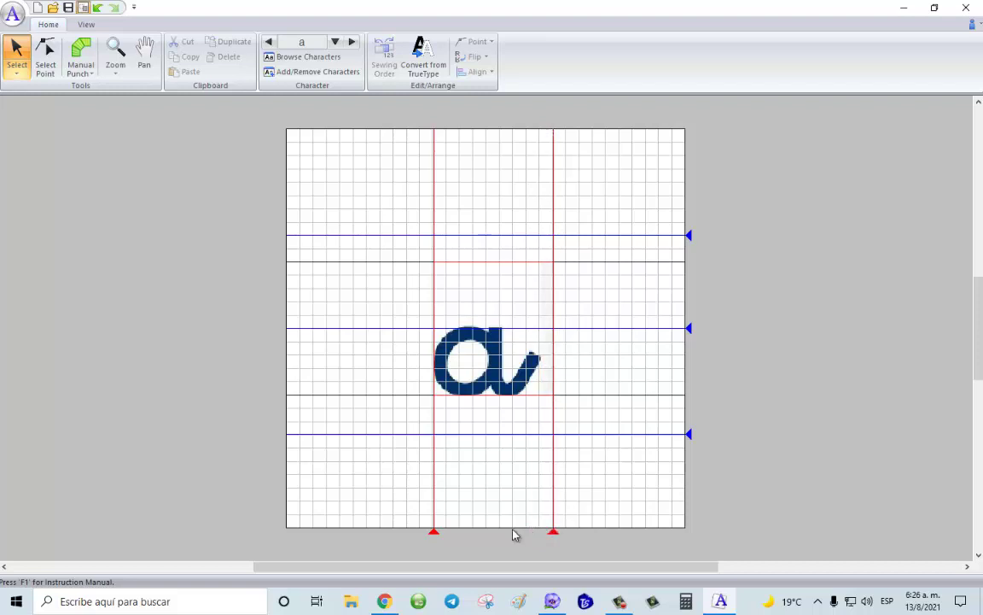
pyautogui.moveTo(433, 532); pyautogui.dragTo(420, 534)
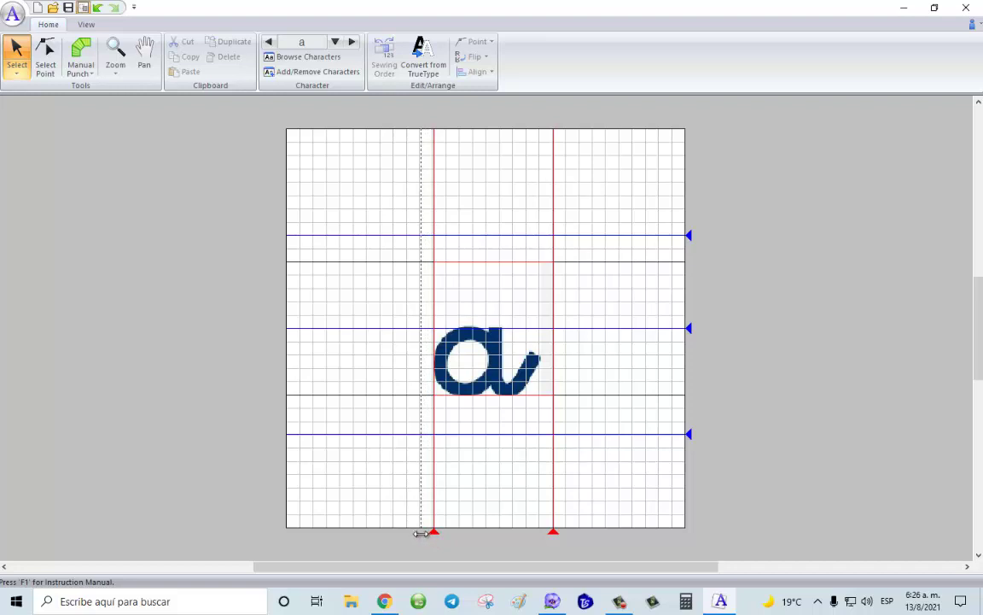
pyautogui.moveTo(419, 533); pyautogui.dragTo(420, 532)
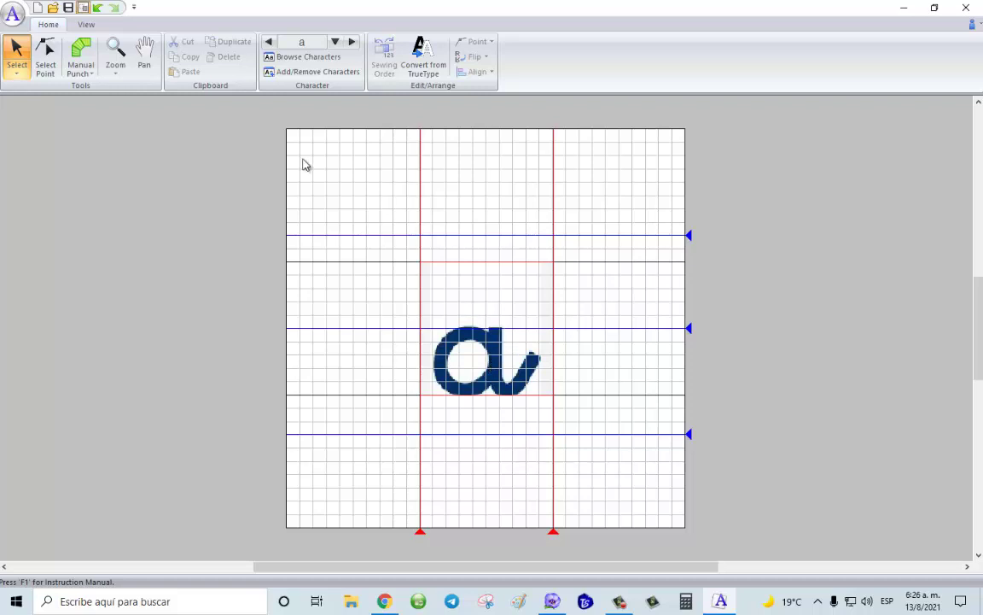
# Manually punch a running stitch from the stem to the bowl's lower end, and trace the bowl of the a with curved blocks.
pyautogui.click(81, 62)
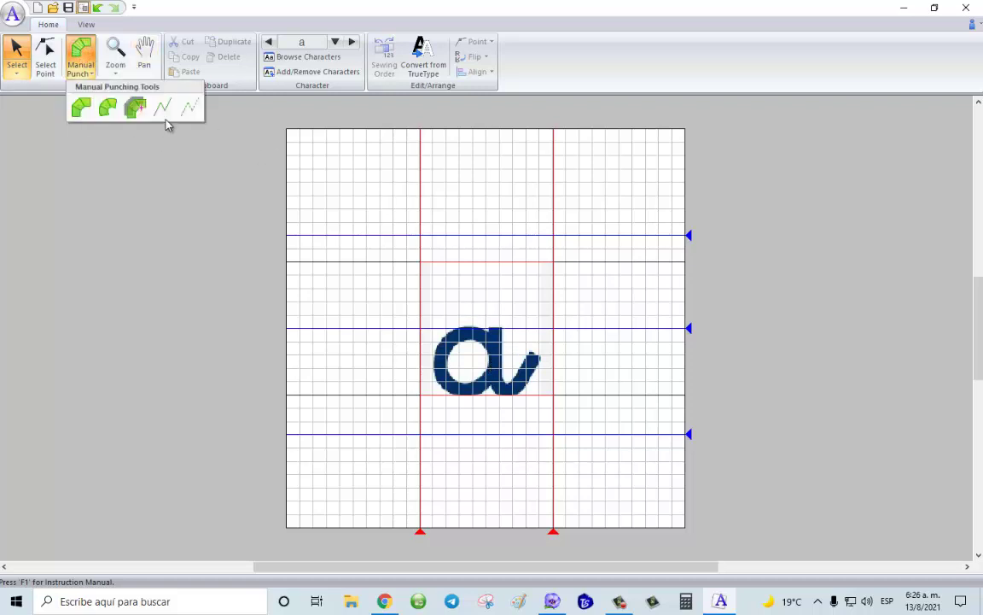
pyautogui.click(162, 107)
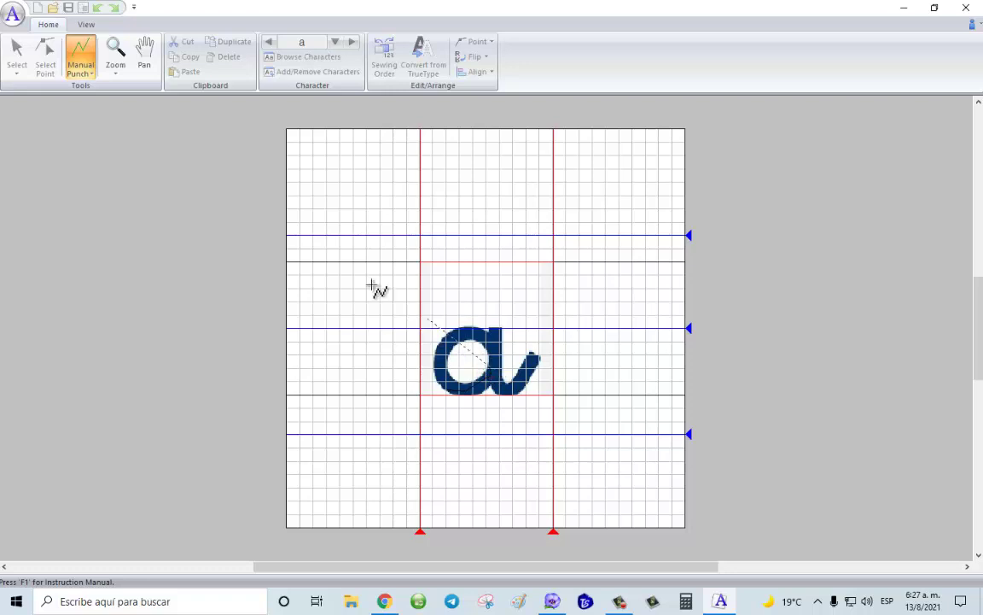
pyautogui.click(82, 75)
pyautogui.click(107, 106)
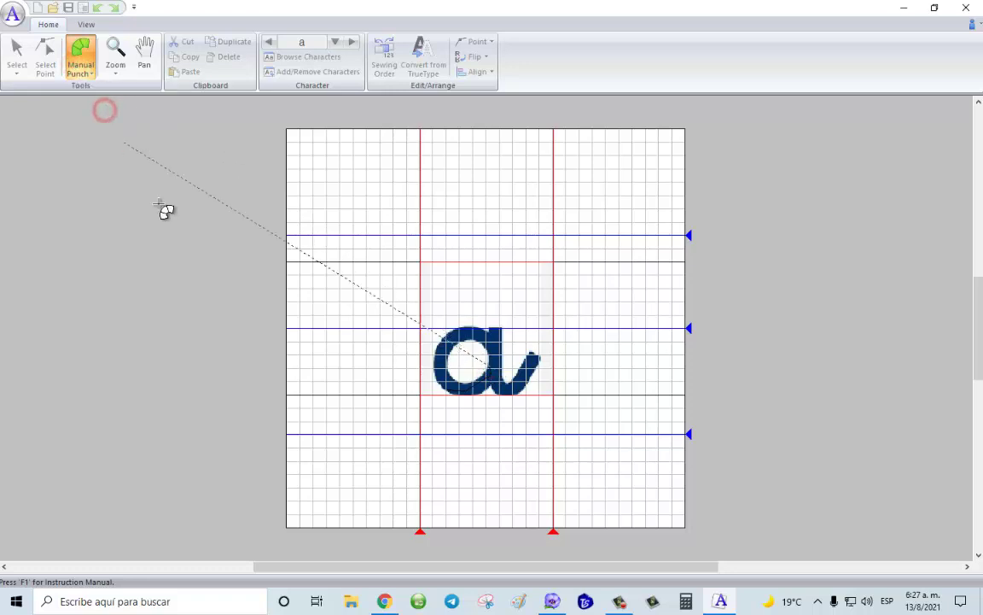
pyautogui.click(483, 388)
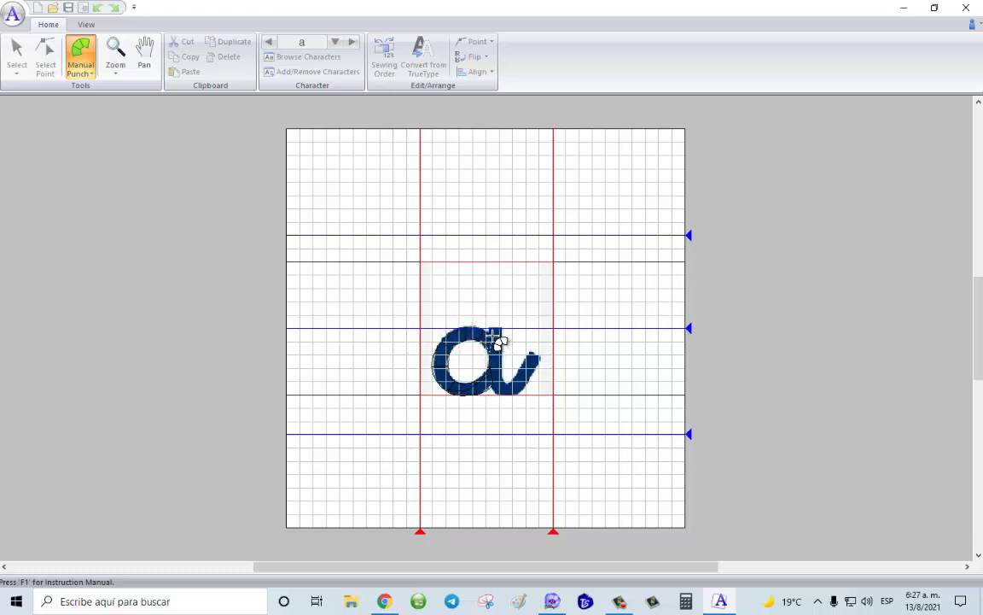
# Connect the bowl to the top of the stem with a running stitch and punch the stem downward as a straight block.
pyautogui.click(92, 72)
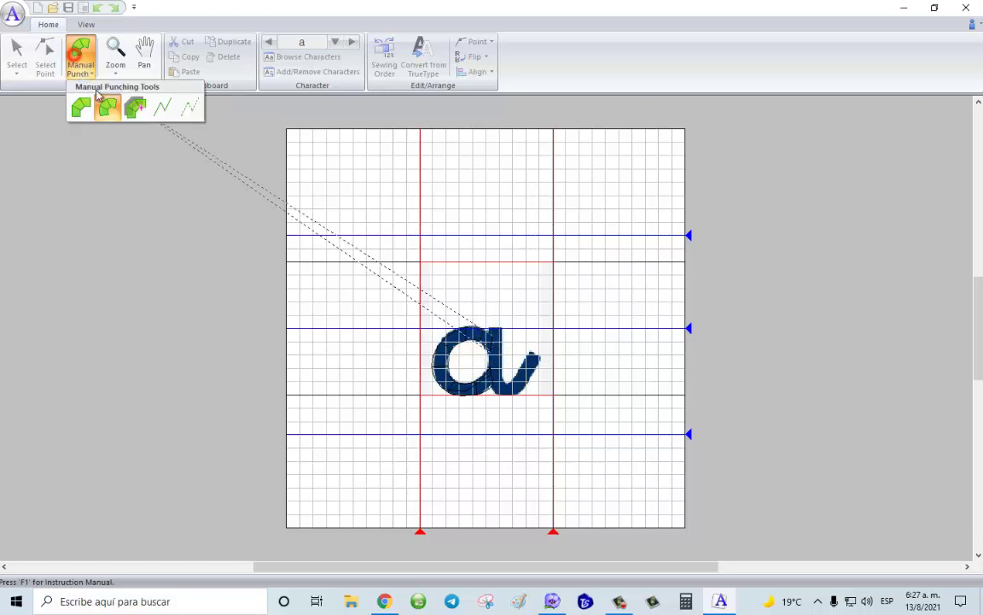
pyautogui.click(159, 111)
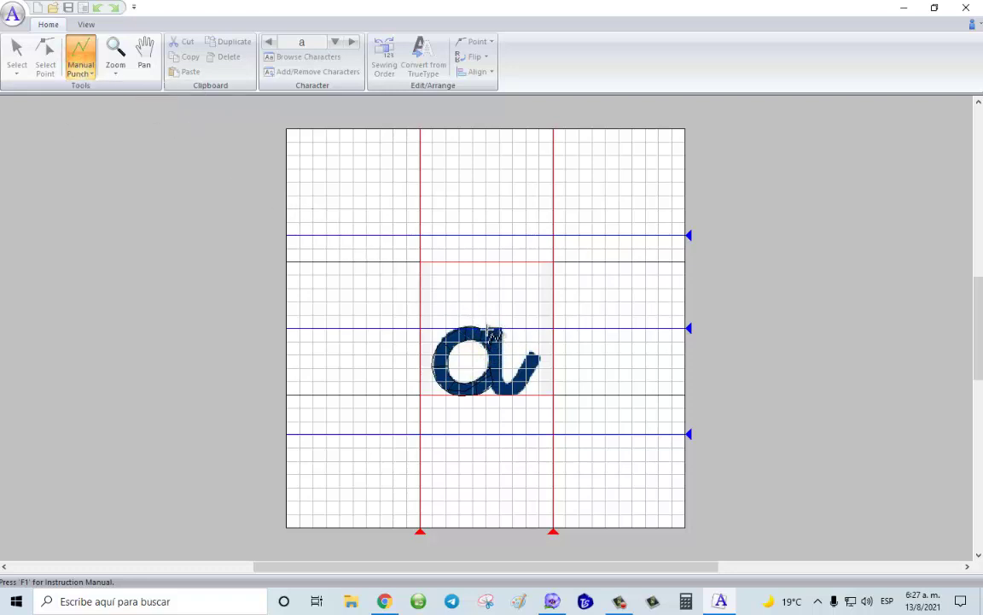
pyautogui.click(83, 72)
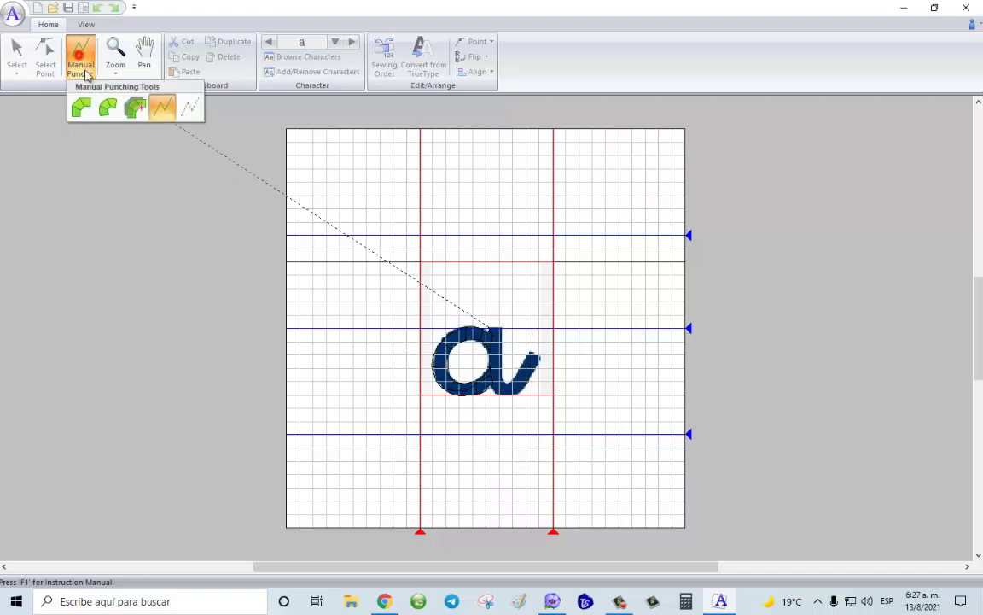
pyautogui.click(80, 111)
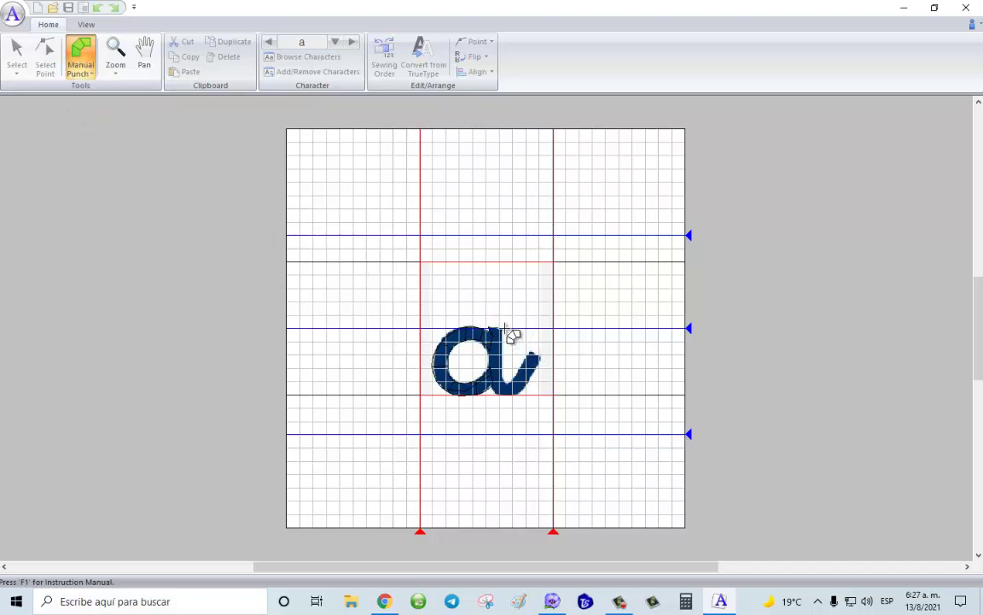
pyautogui.click(496, 395)
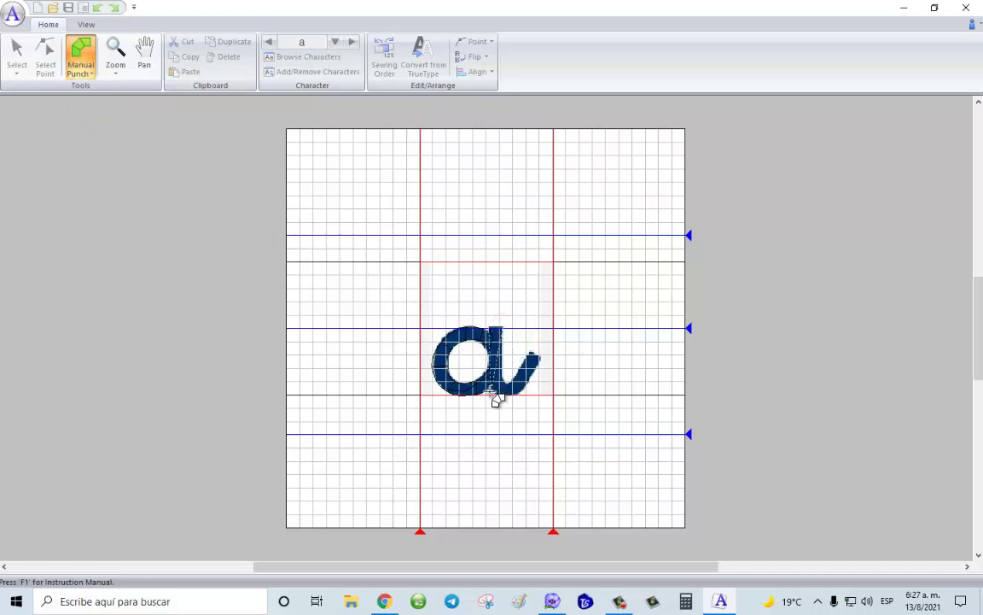
pyautogui.click(488, 383)
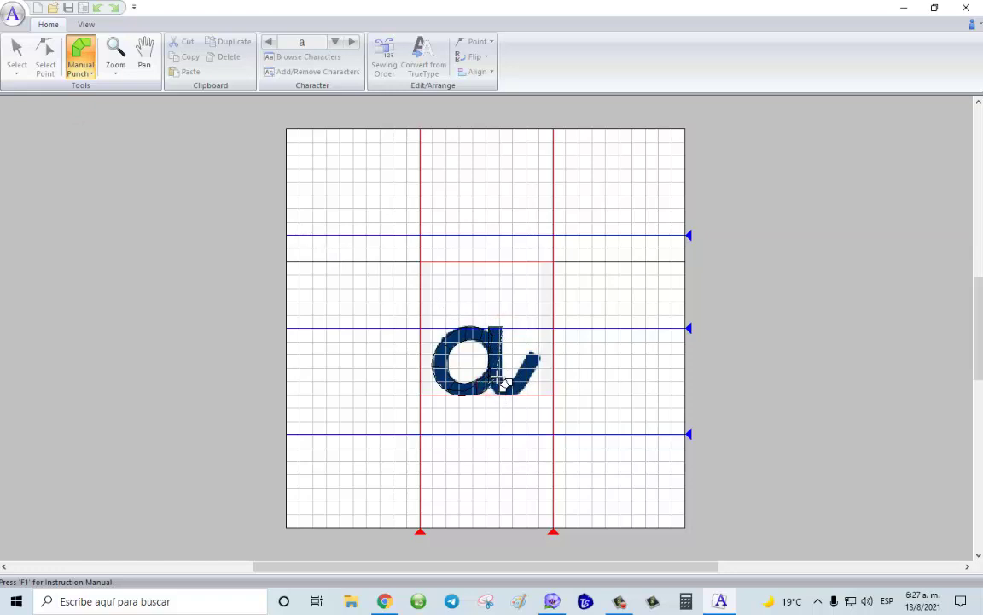
pyautogui.click(504, 376)
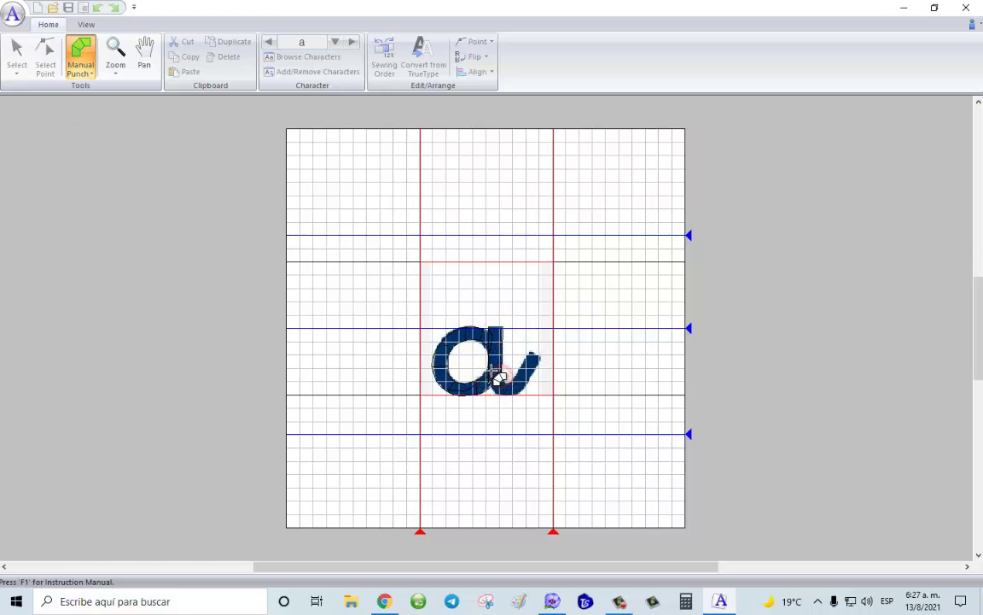
# Punch the curved tail of the a with curved blocks up to its tip and finish the shape.
pyautogui.click(81, 58)
pyautogui.click(110, 108)
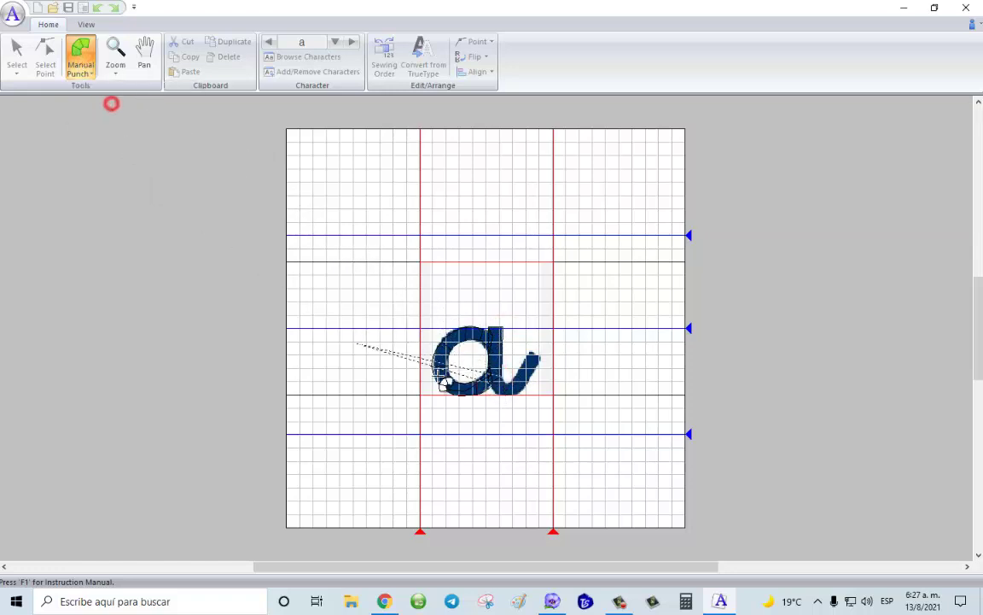
pyautogui.click(498, 396)
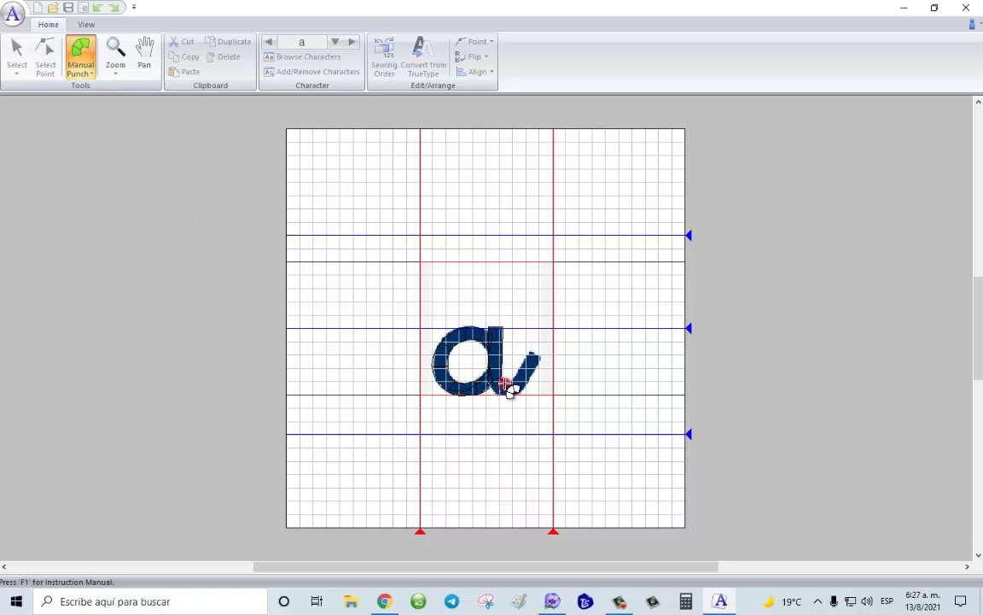
pyautogui.click(516, 393)
pyautogui.click(522, 380)
pyautogui.click(542, 359)
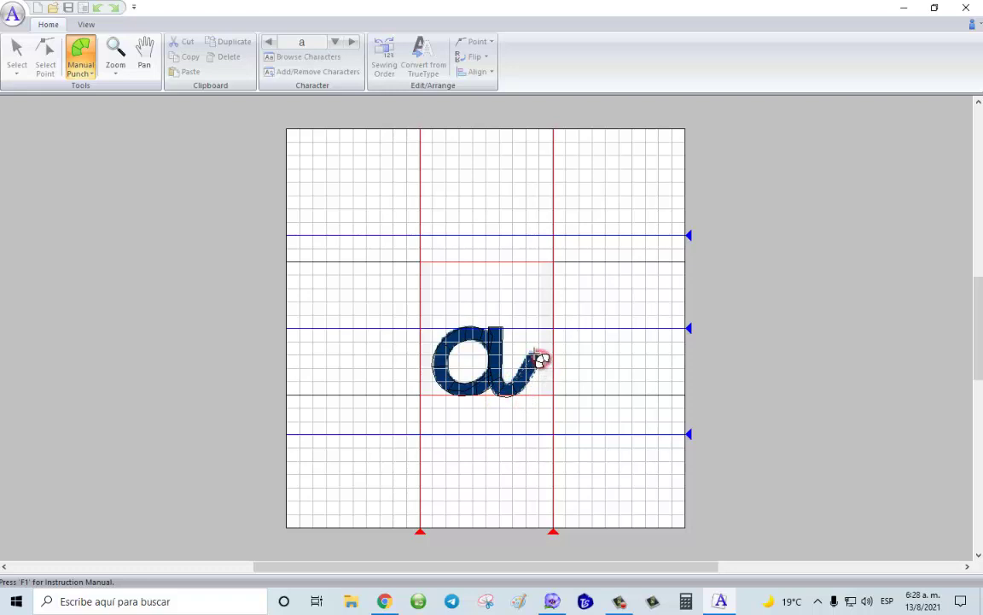
pyautogui.click(531, 352)
pyautogui.rightClick(566, 367)
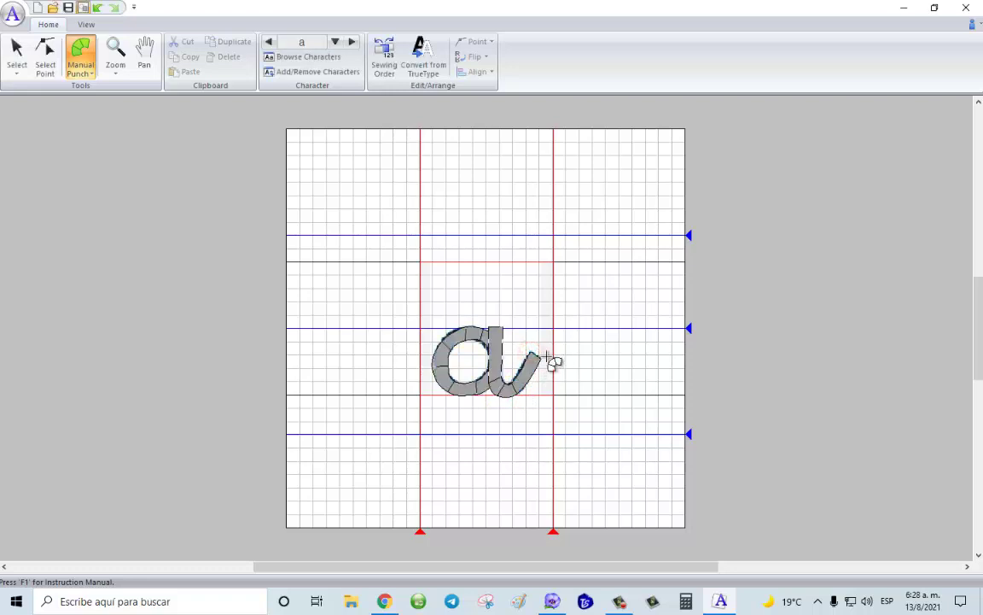
# Adjust the upper-left and top edit points on the bowl's outer edge to follow the template.
pyautogui.click(46, 55)
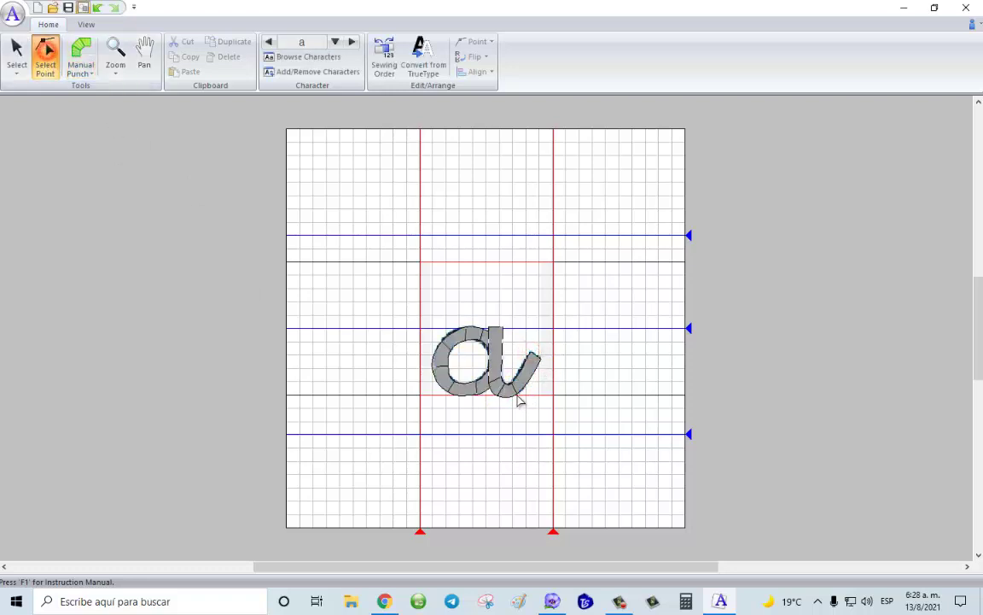
pyautogui.click(465, 339)
pyautogui.click(440, 339)
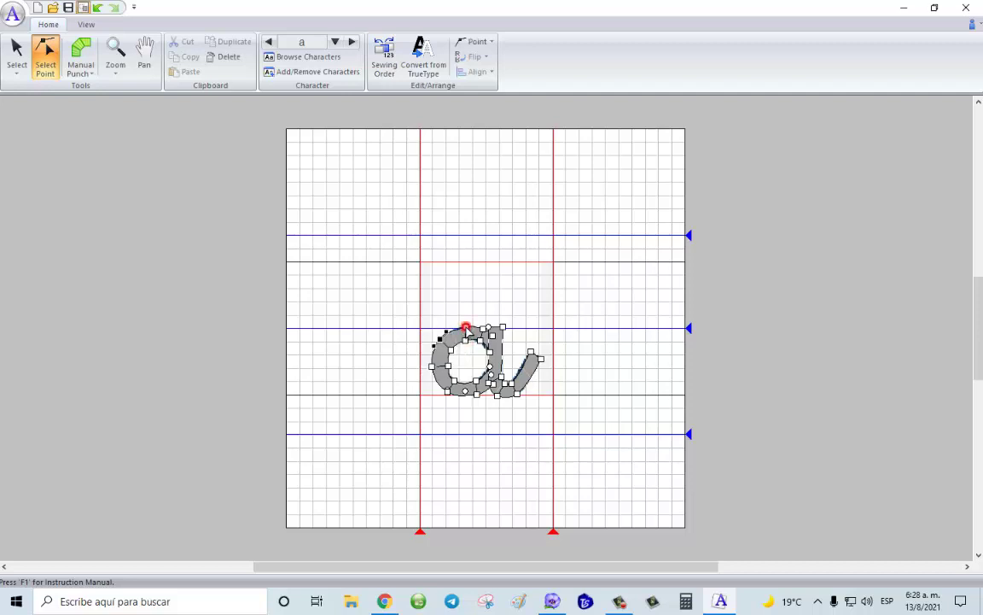
pyautogui.click(465, 328)
pyautogui.click(482, 288)
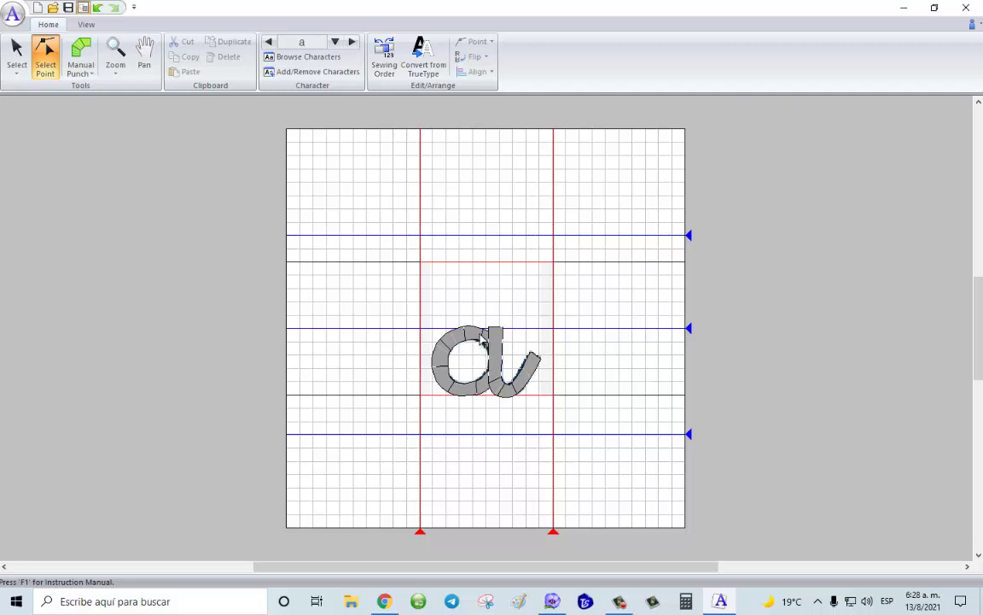
# Shift the left edit point on the bowl's inner edge slightly outward to follow the template.
pyautogui.click(442, 367)
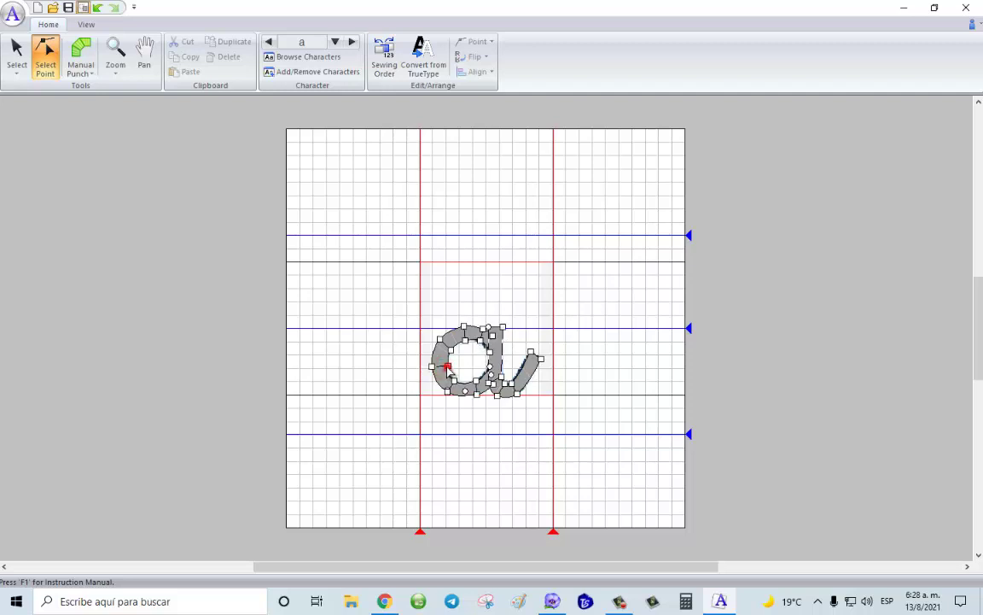
pyautogui.click(448, 365)
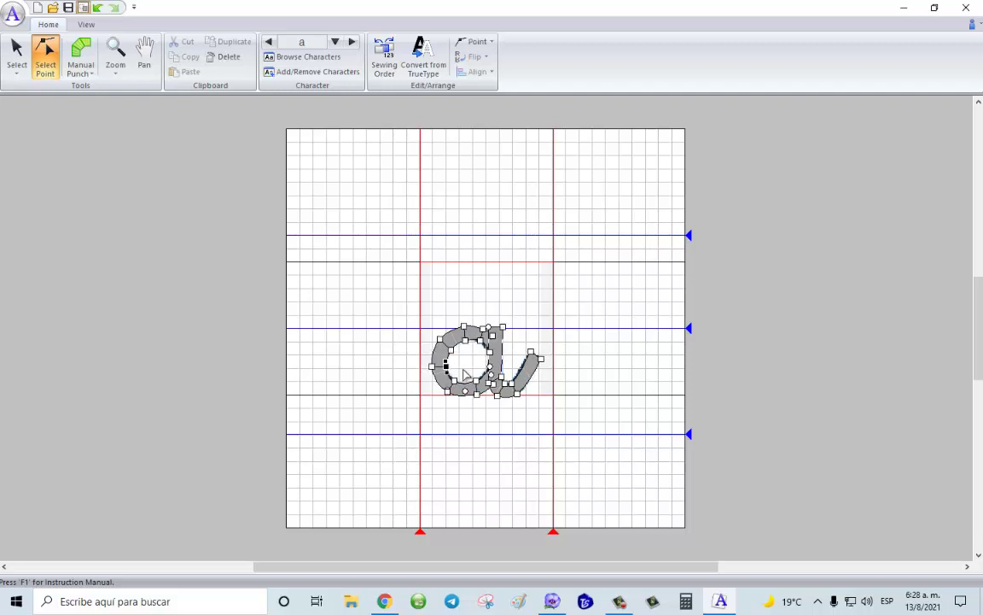
pyautogui.click(465, 366)
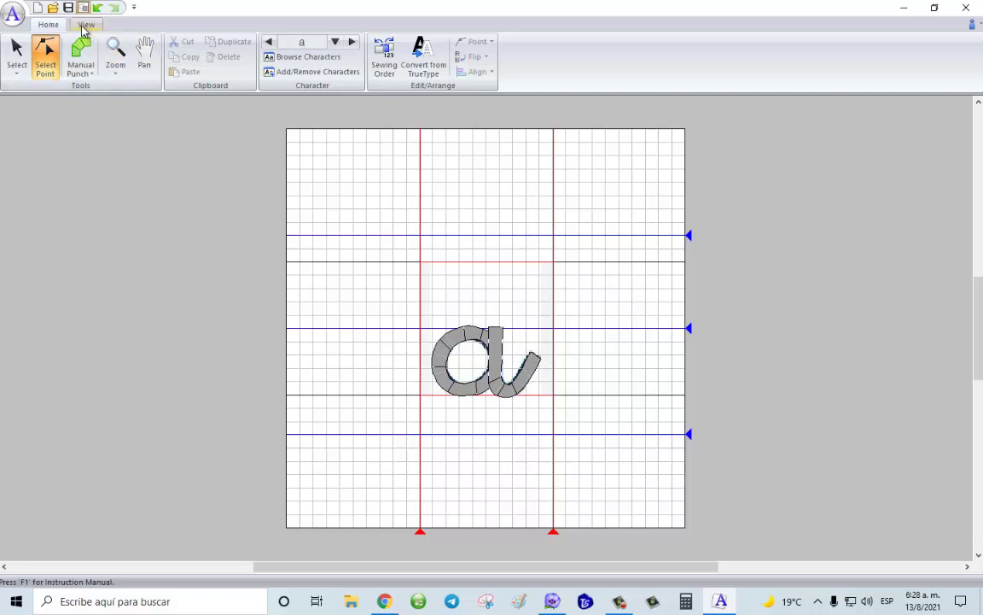
# Toggle Fill Mode several times to compare the filled and outline views of the punched a, ending in outline view.
pyautogui.click(84, 26)
pyautogui.click(129, 60)
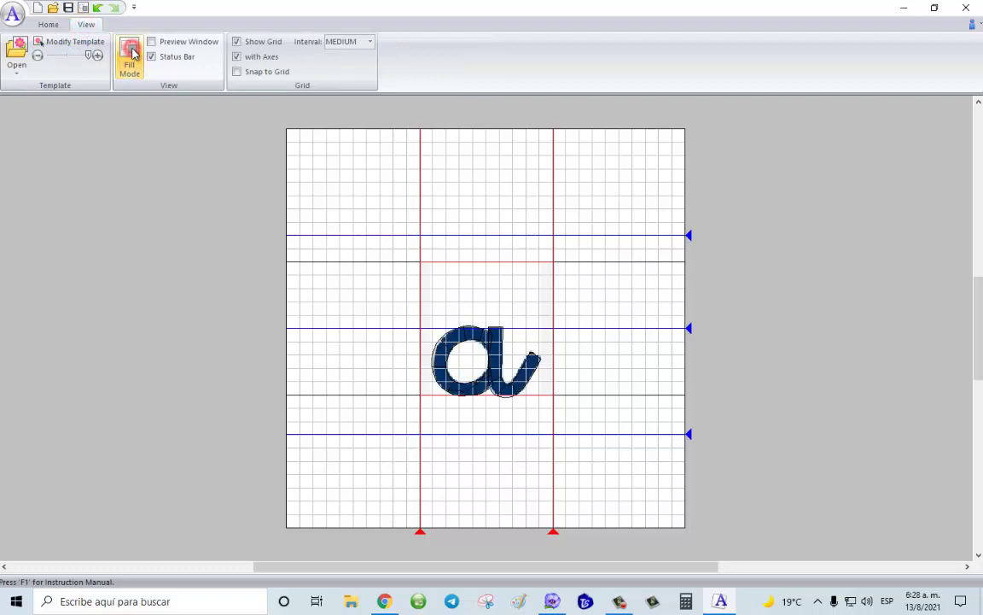
pyautogui.click(127, 51)
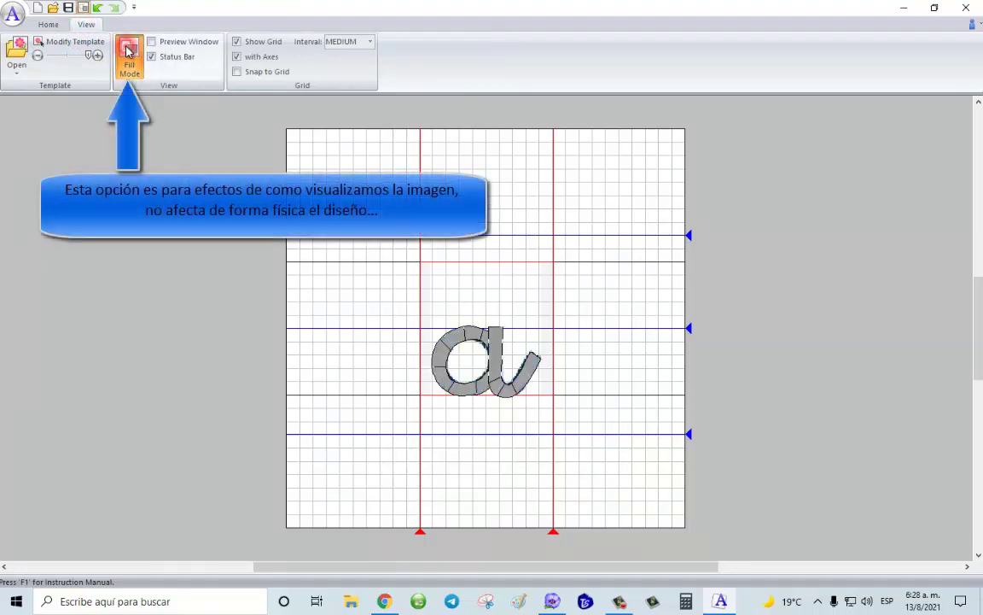
pyautogui.click(126, 51)
pyautogui.click(126, 52)
pyautogui.click(128, 53)
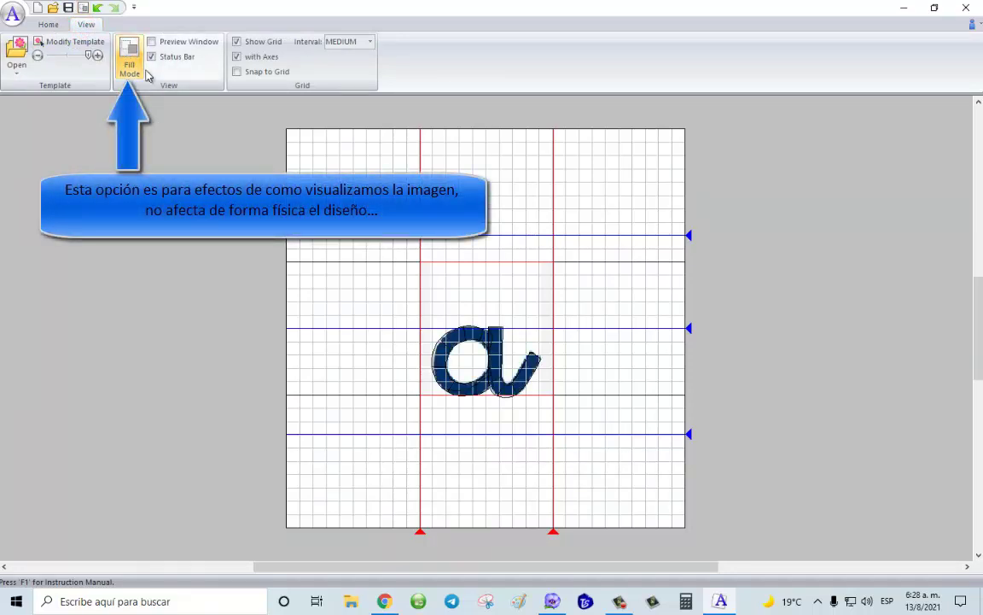
# Turn on Fill Mode and nudge edit points on the bowl's inner edge and the tail's inner edge and tip to follow the template.
pyautogui.click(133, 64)
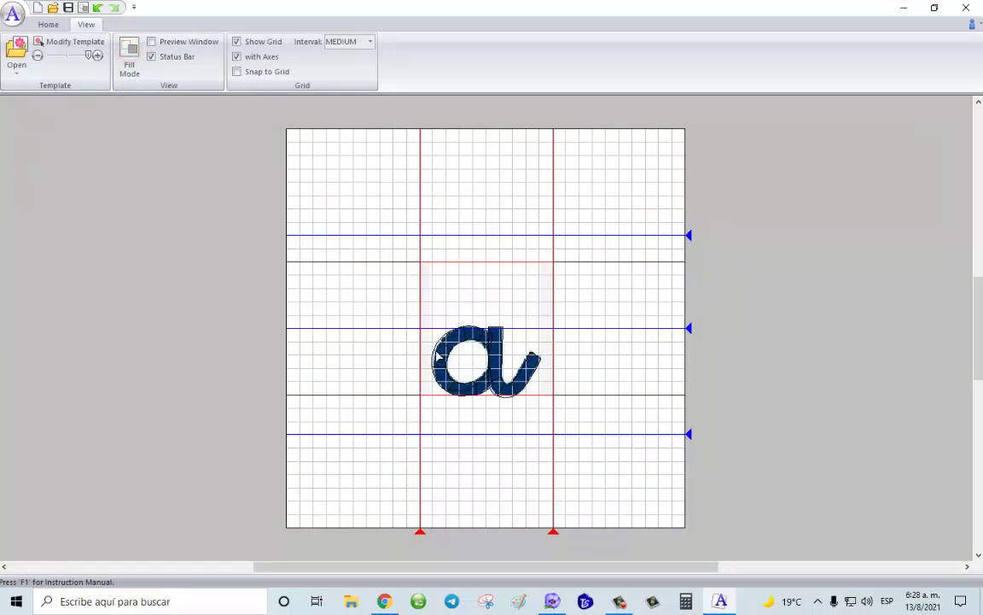
pyautogui.click(132, 63)
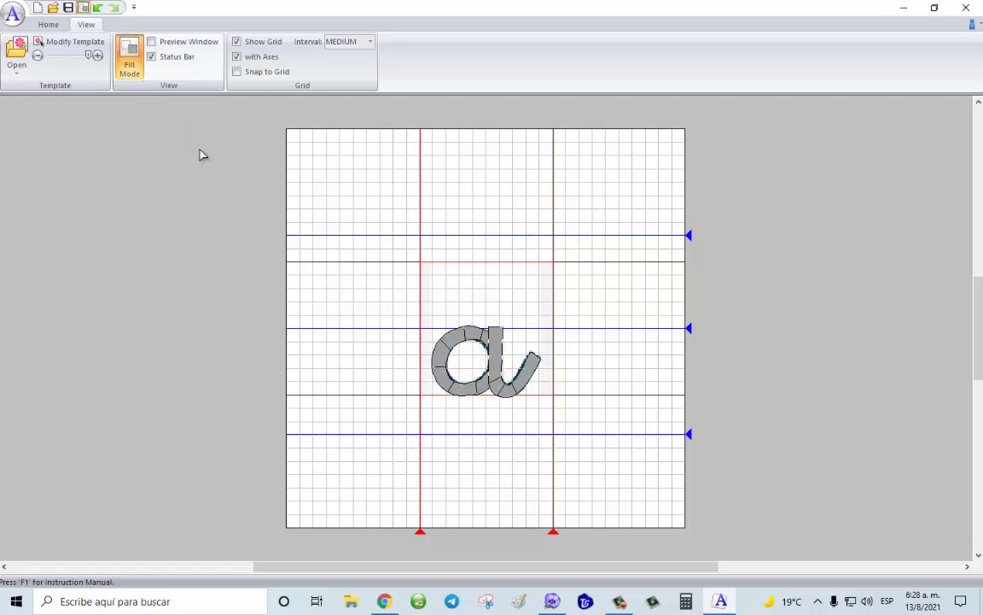
pyautogui.click(474, 335)
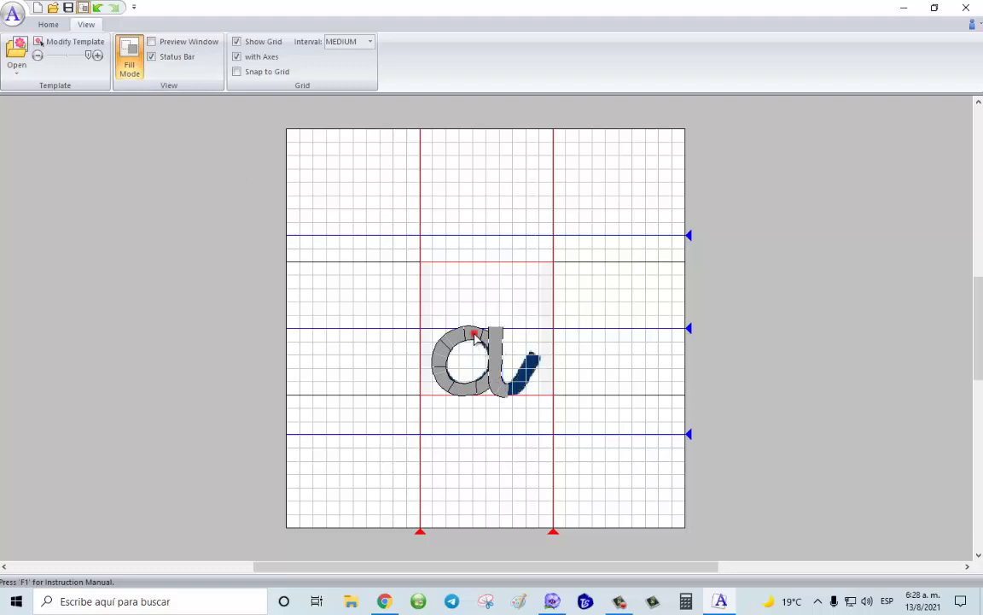
pyautogui.click(489, 351)
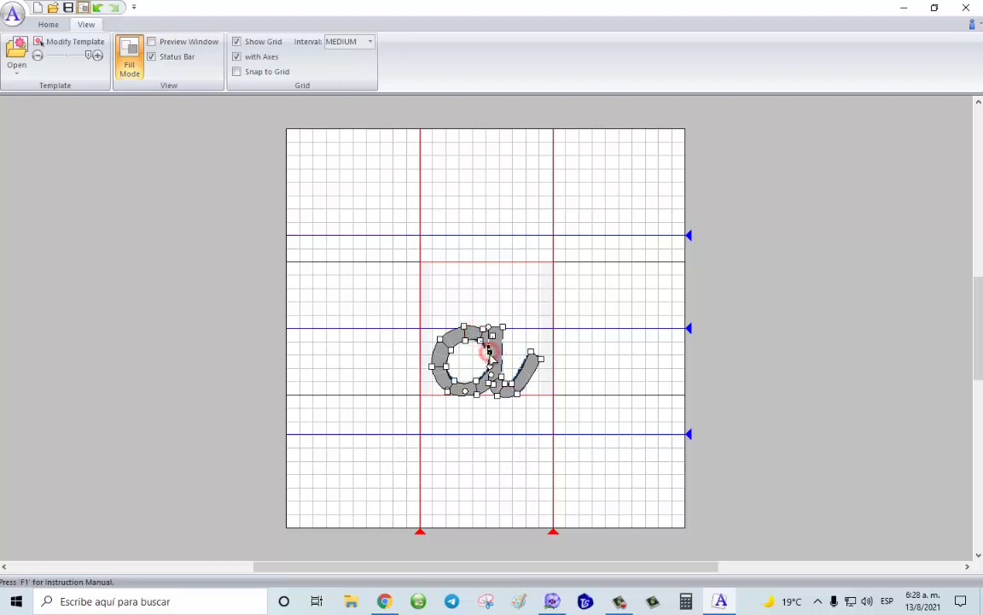
pyautogui.click(481, 339)
pyautogui.click(511, 380)
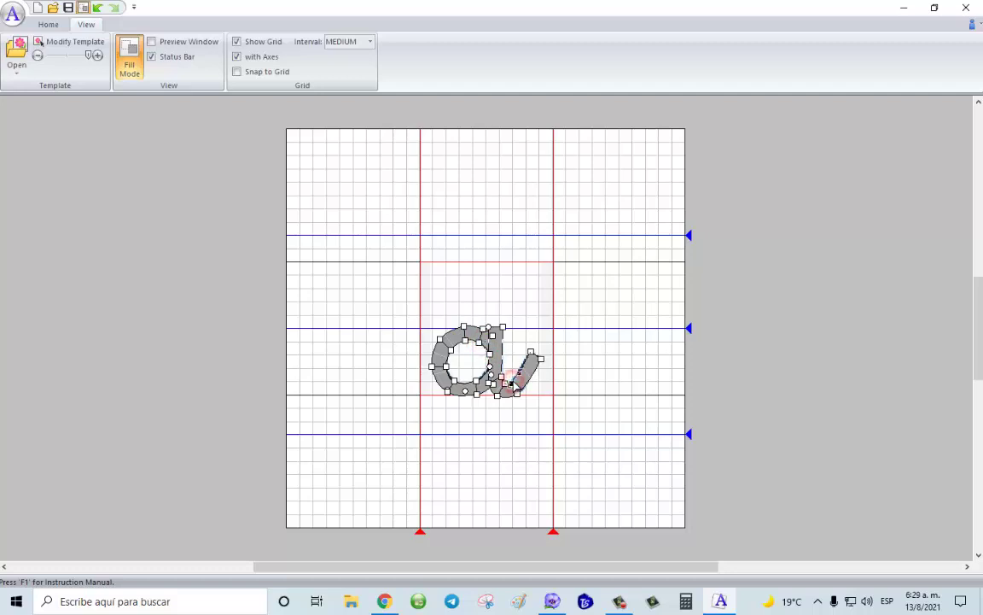
pyautogui.click(530, 352)
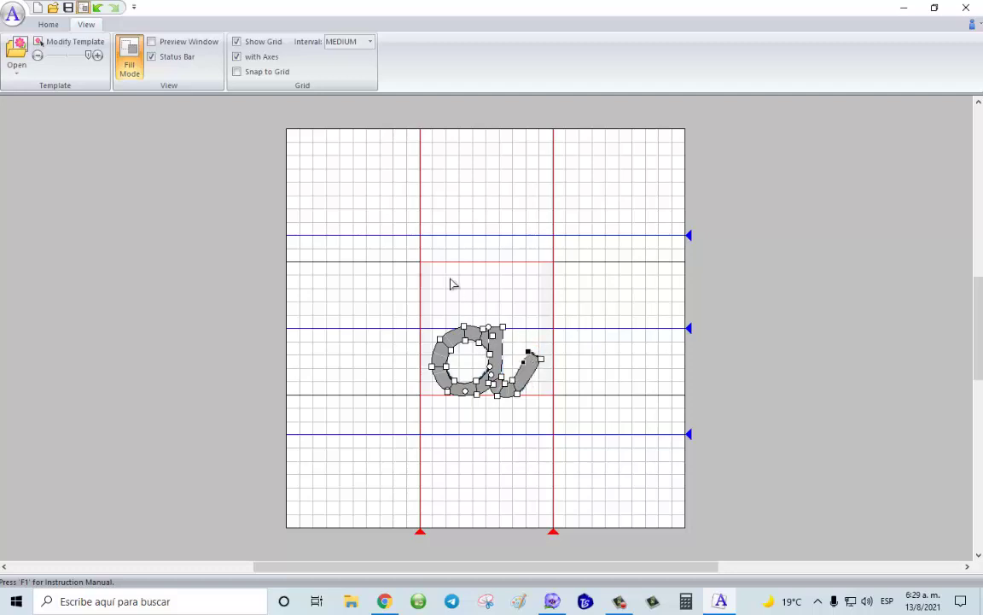
# Examine the stitches of the punched a in the Preview Window, close it, and clear the point selection.
pyautogui.click(152, 43)
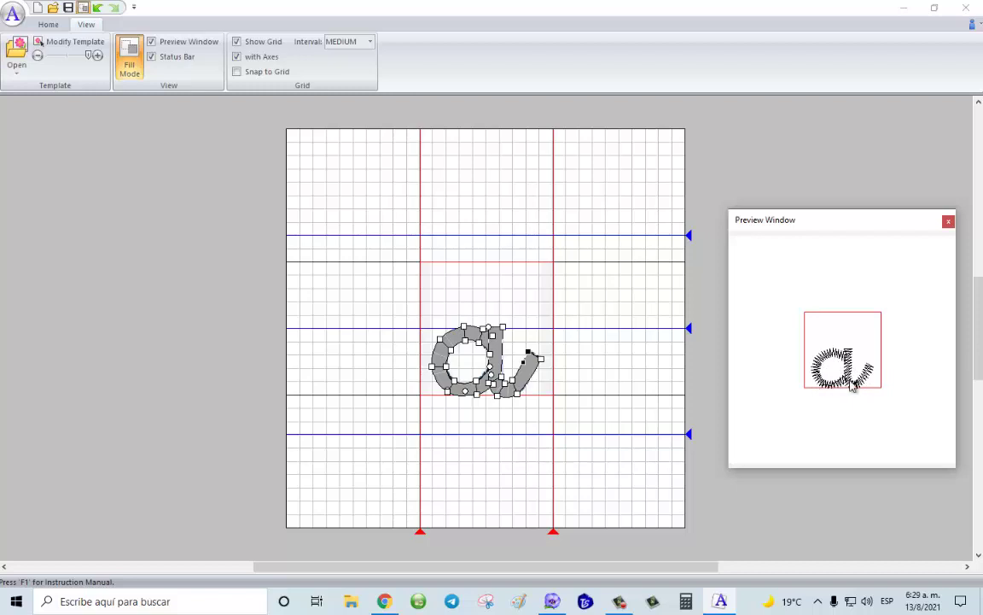
pyautogui.click(947, 221)
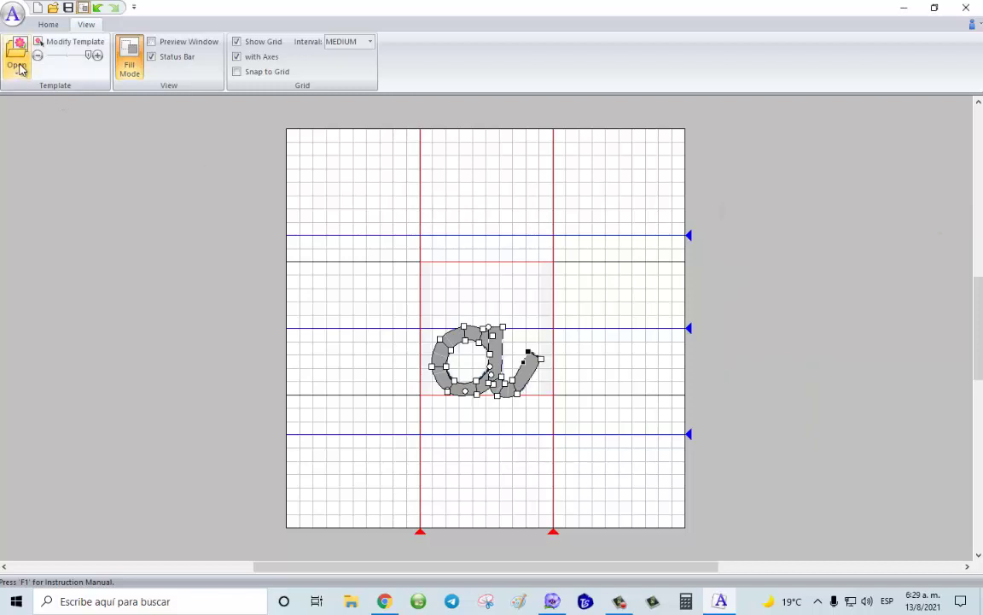
pyautogui.click(45, 24)
pyautogui.click(26, 65)
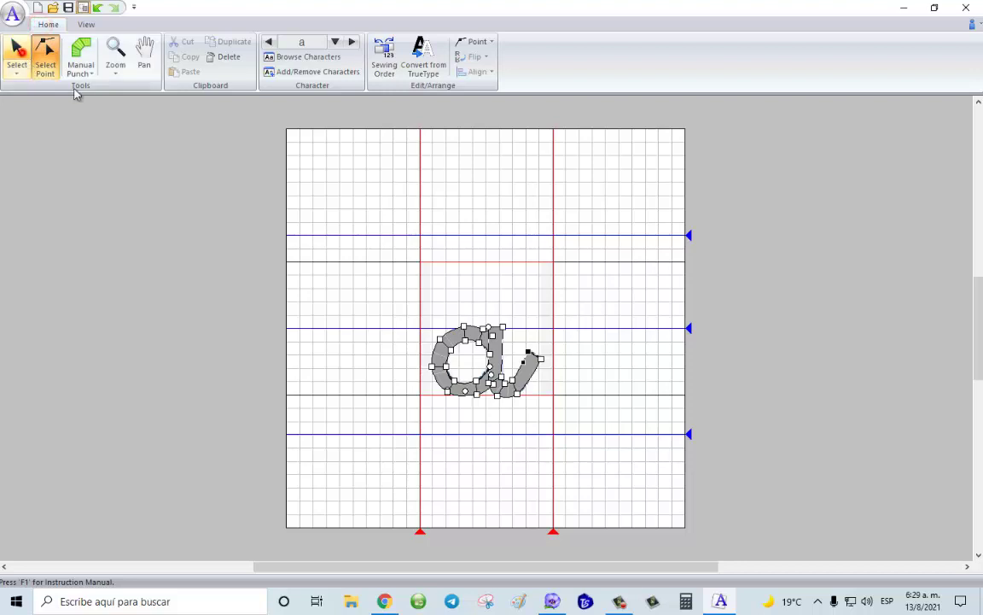
pyautogui.click(474, 193)
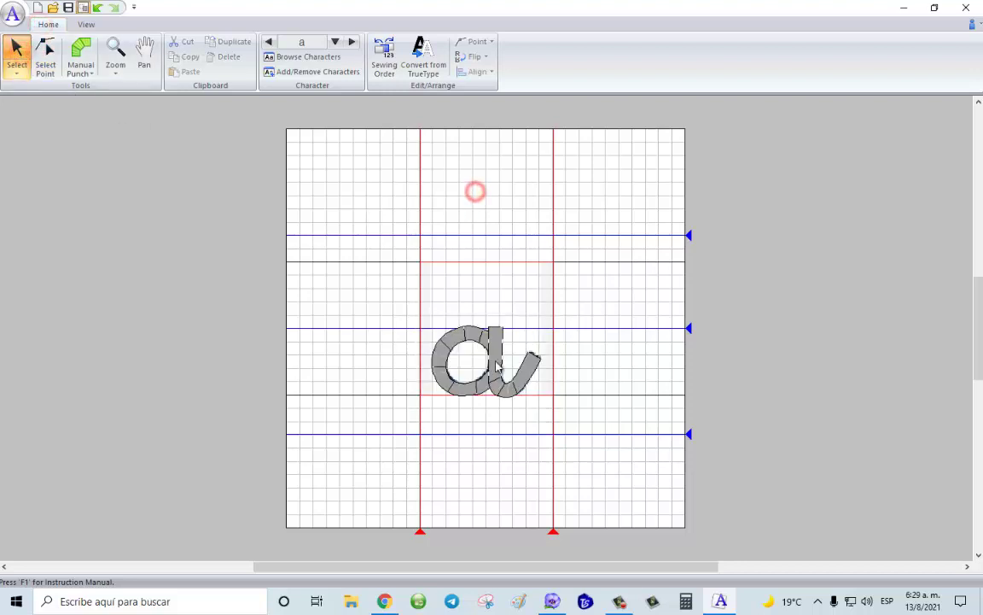
# Save the font as prueba2.pef in the PE-DESIGN 10 MyFont folder.
pyautogui.click(69, 8)
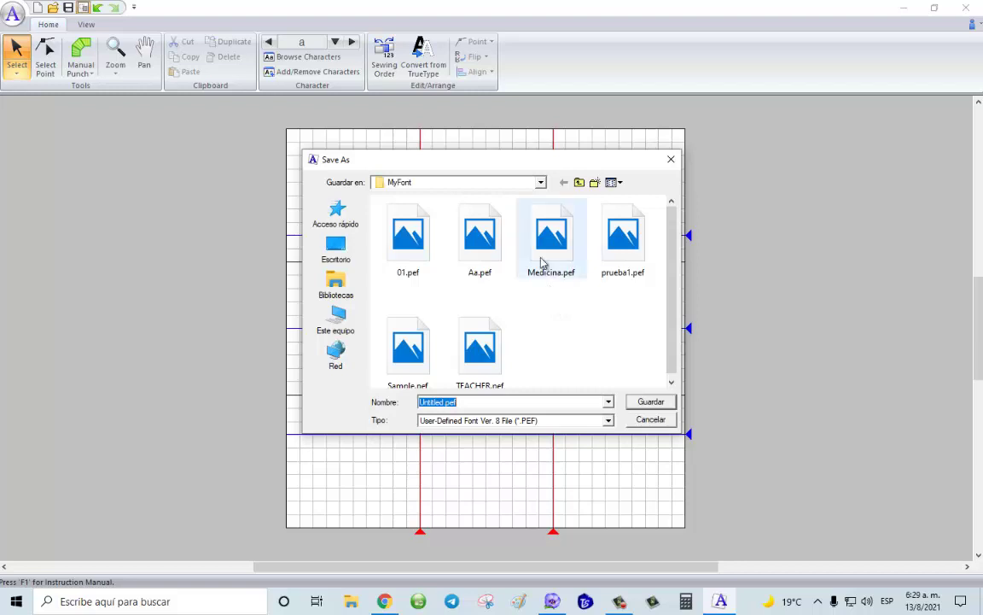
pyautogui.click(543, 184)
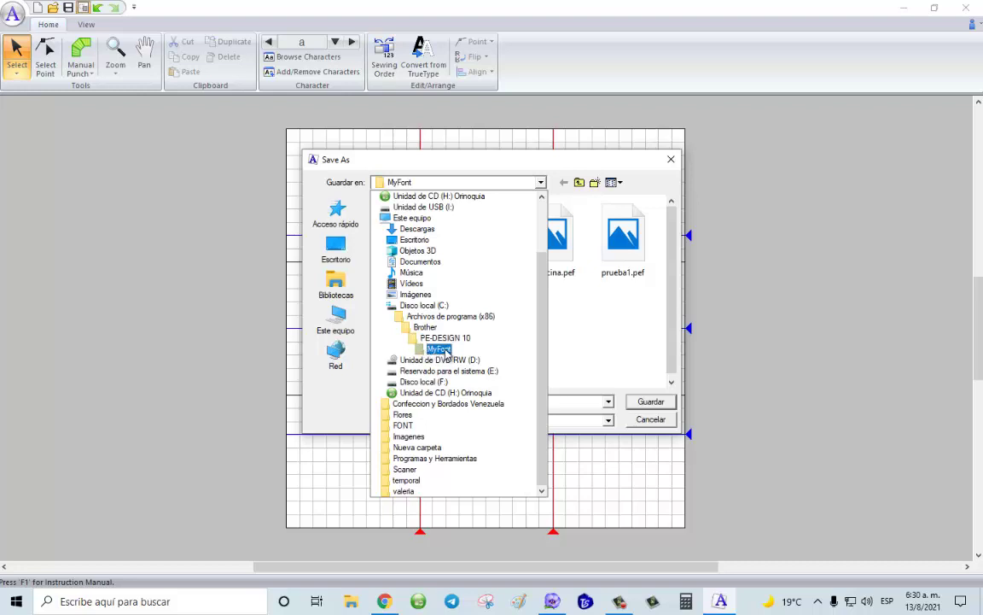
pyautogui.click(540, 185)
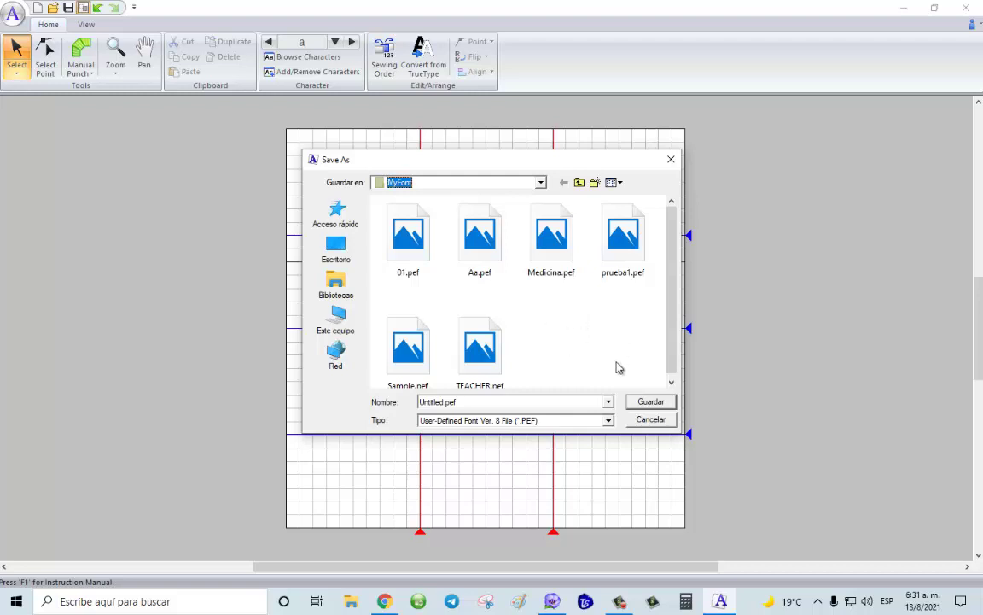
pyautogui.doubleClick(488, 401)
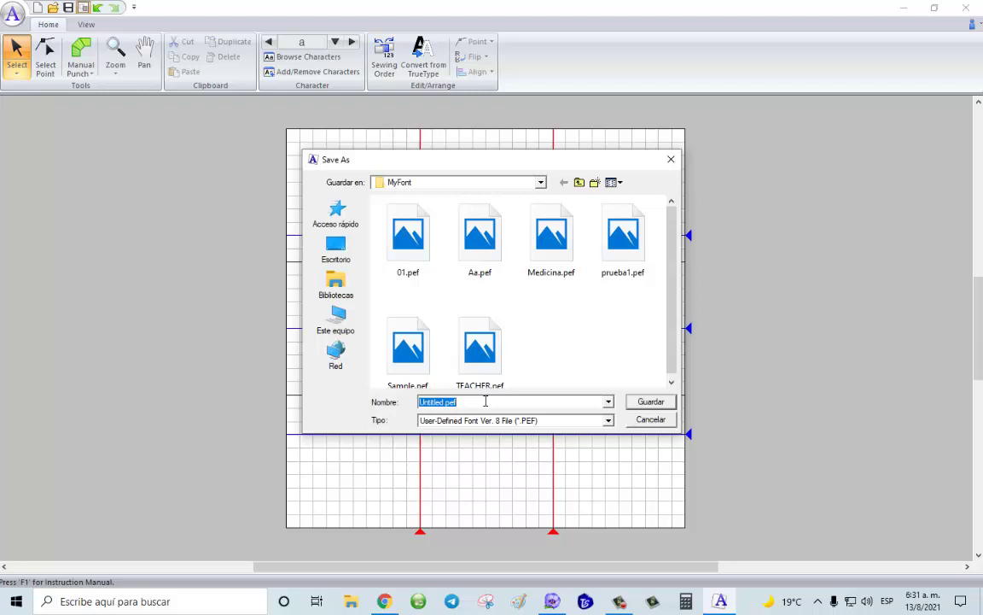
pyautogui.click(626, 270)
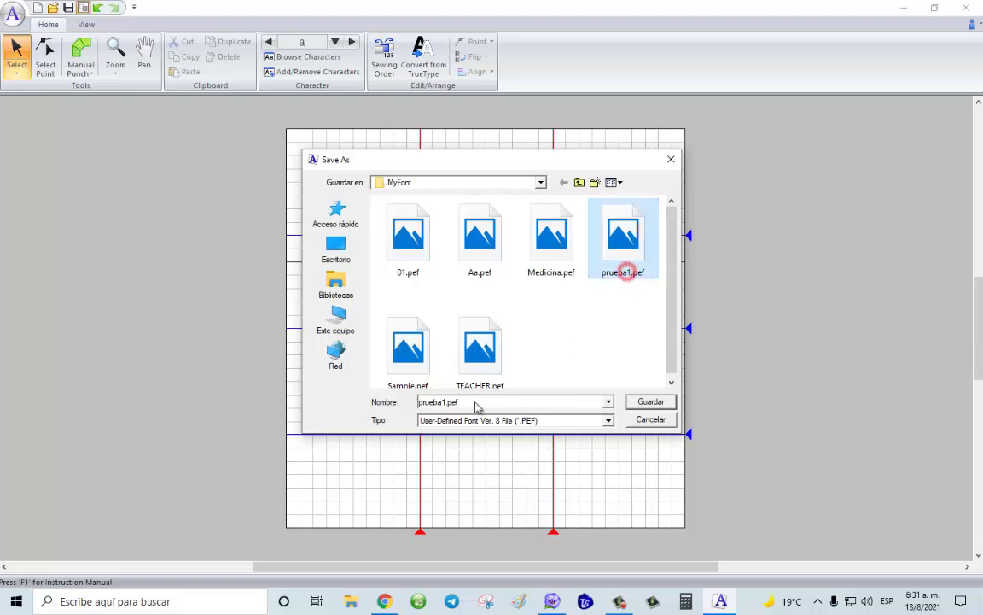
pyautogui.doubleClick(441, 402)
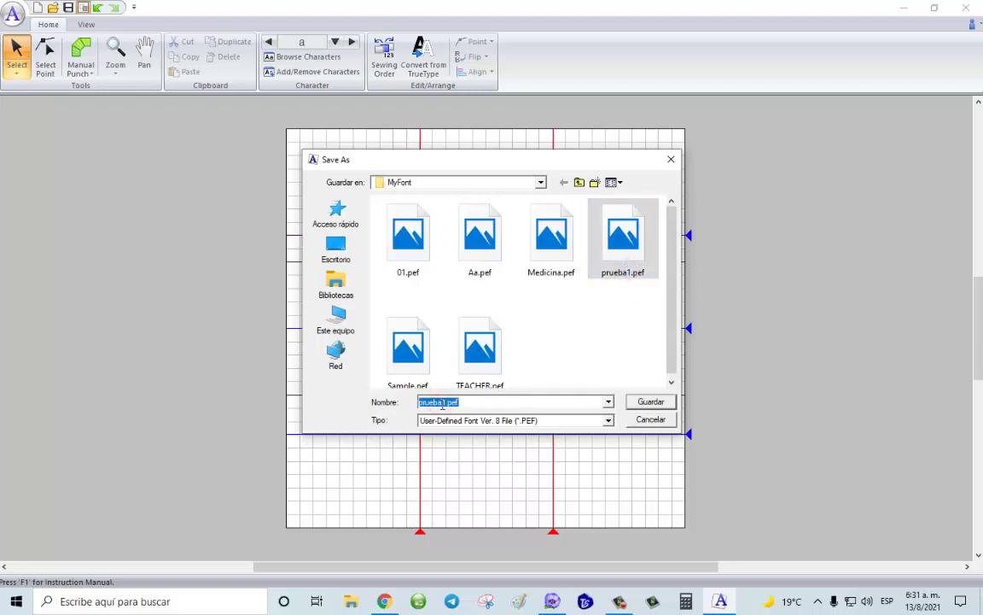
pyautogui.click(439, 402)
pyautogui.write('2')
pyautogui.click(650, 401)
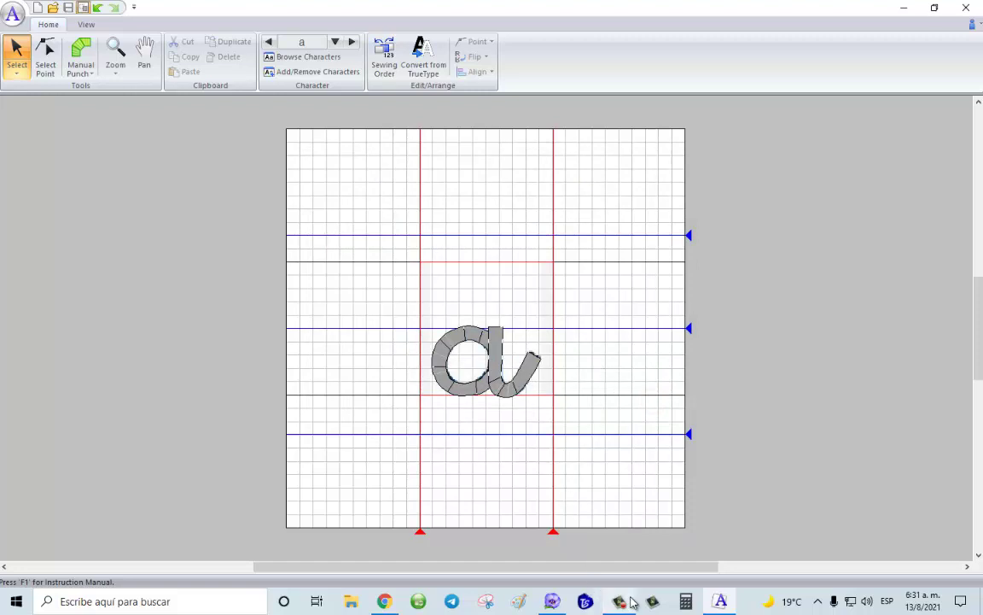
# Switch to the PE-DESIGN layout program, start the Text tool, and look for the saved font among the user-defined fonts.
pyautogui.click(555, 603)
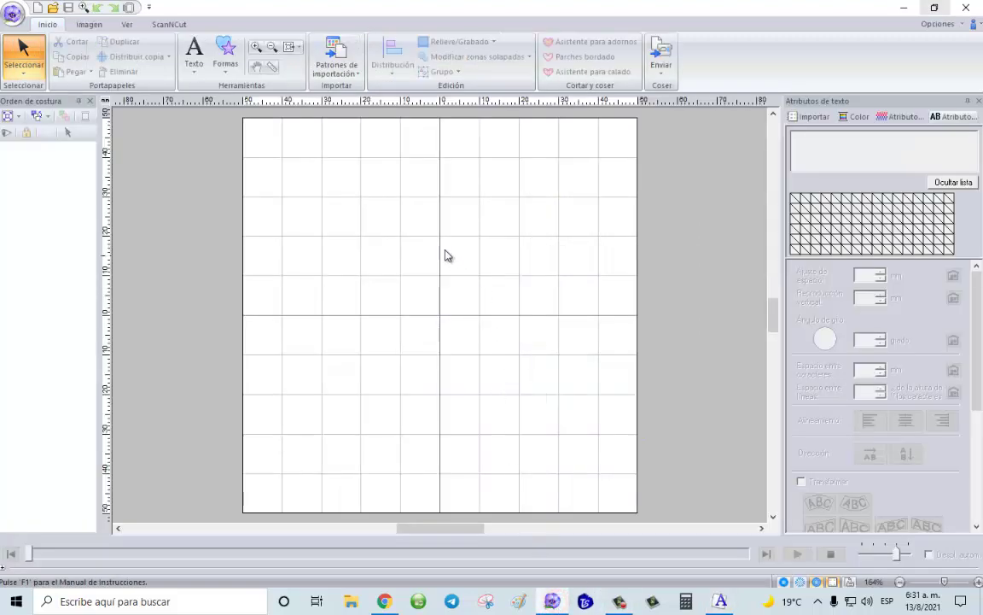
pyautogui.click(195, 70)
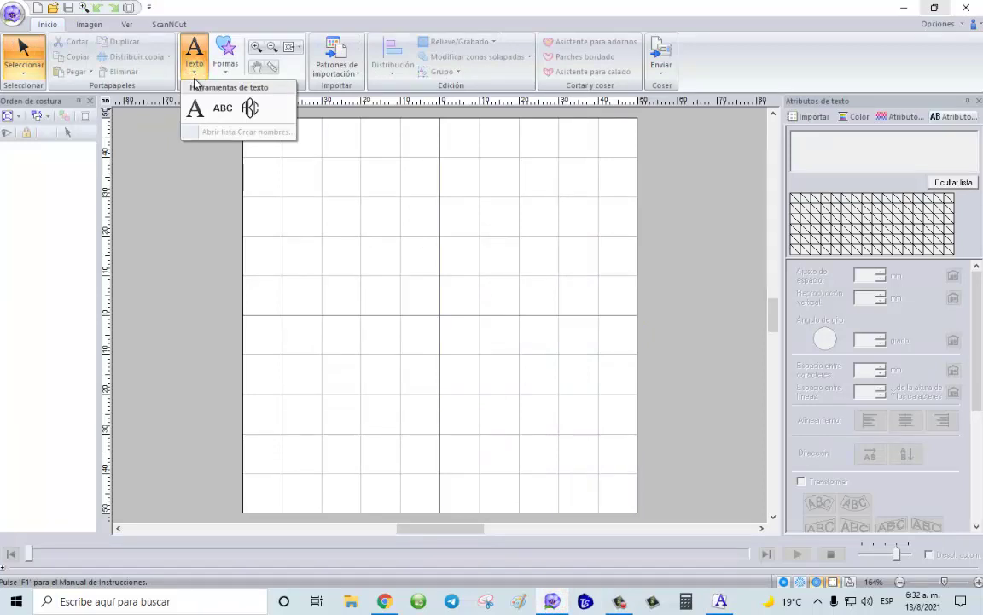
pyautogui.click(197, 107)
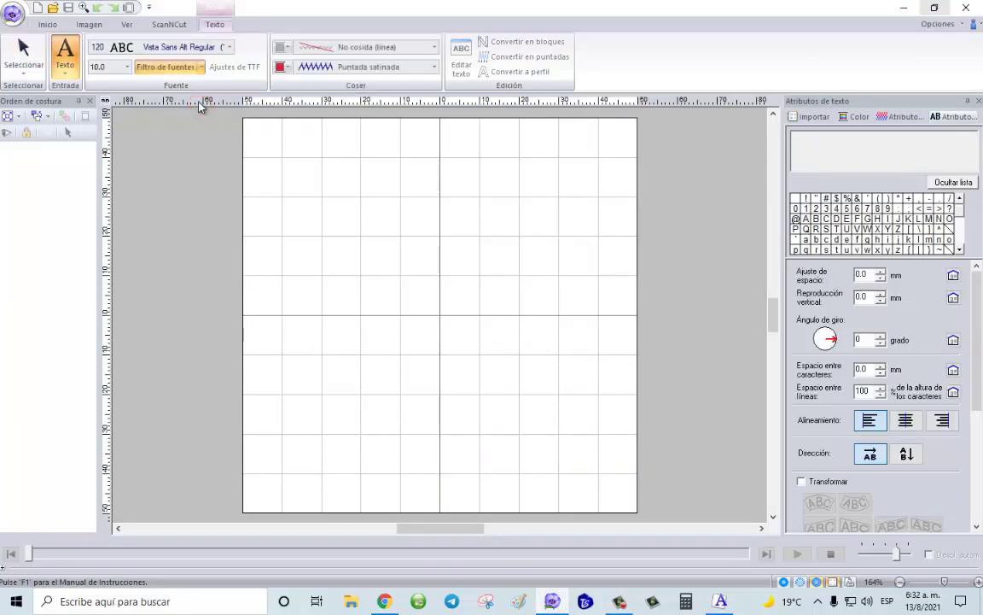
pyautogui.click(229, 47)
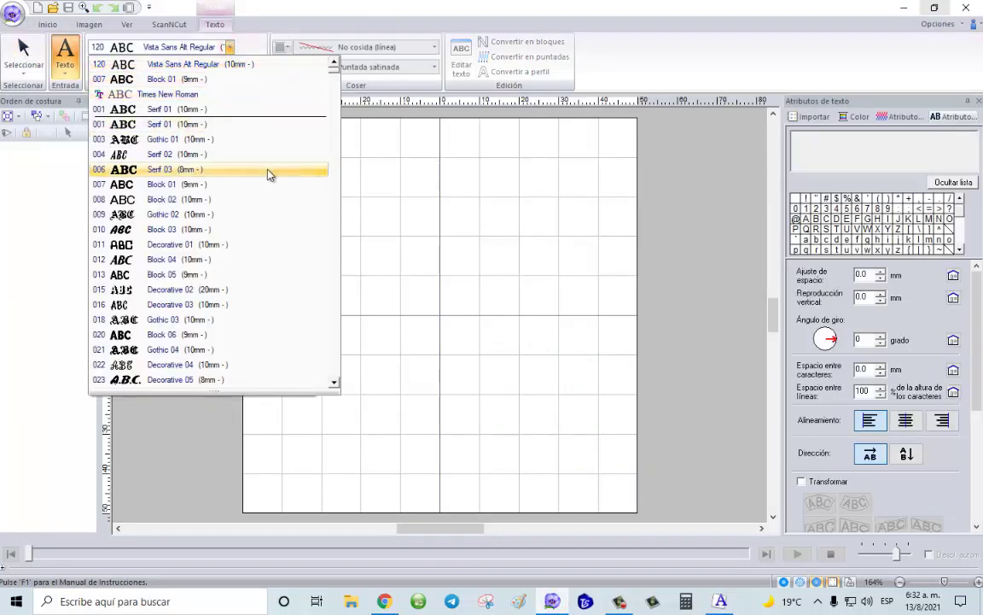
pyautogui.scroll(-7, 267, 175)
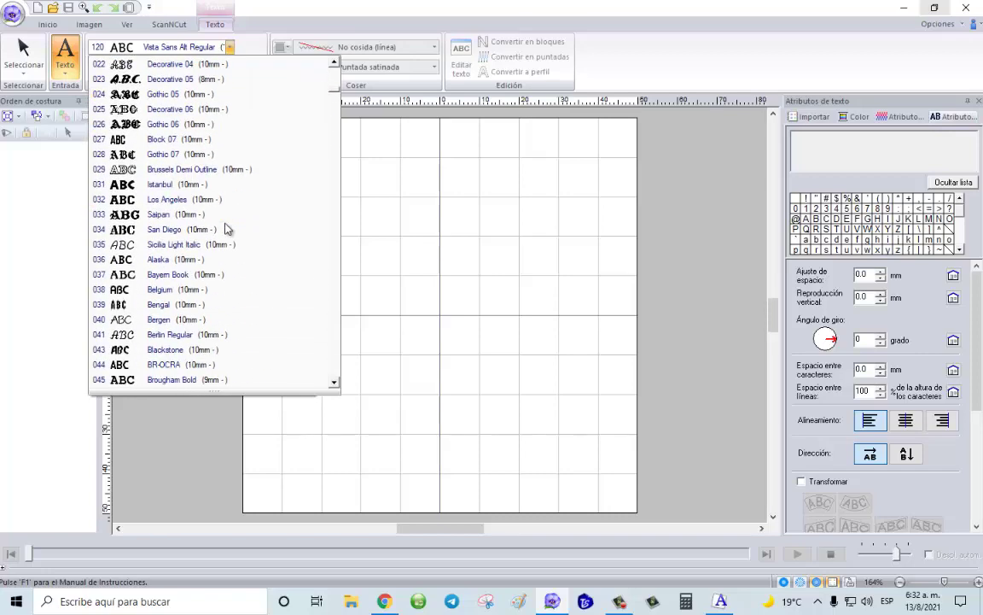
pyautogui.scroll(-8, 226, 227)
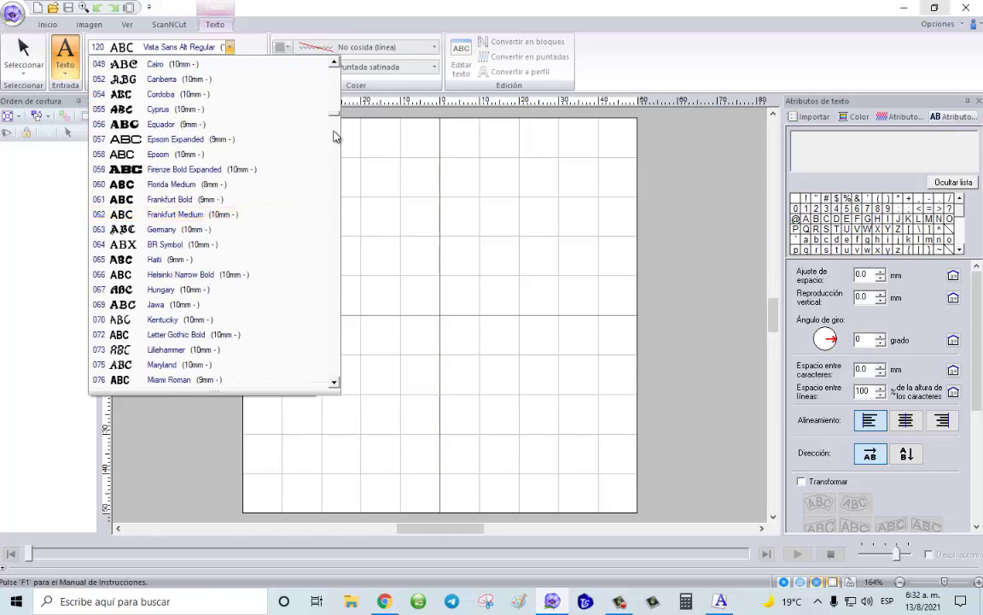
pyautogui.moveTo(335, 117); pyautogui.dragTo(340, 202)
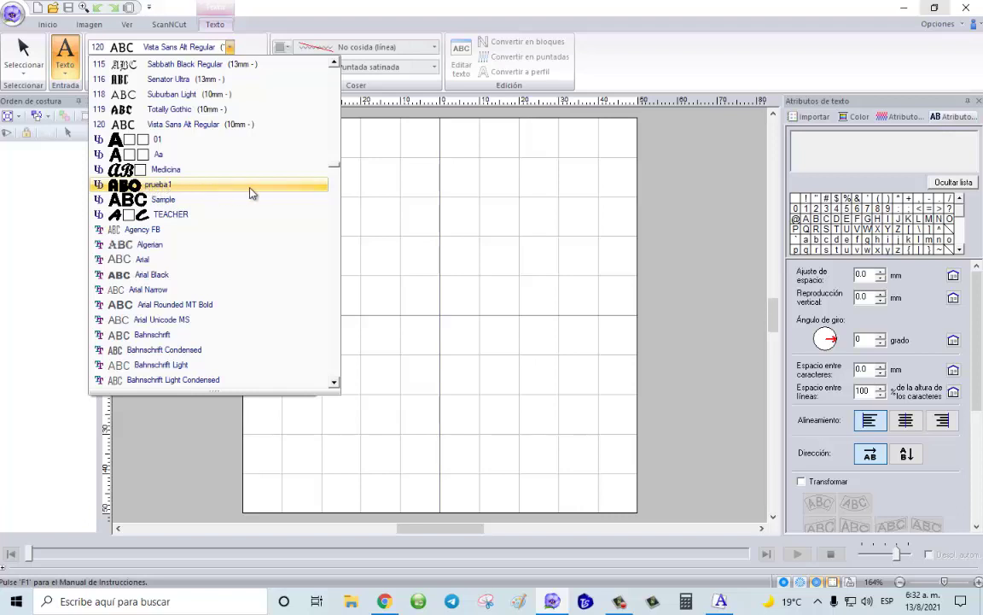
pyautogui.click(395, 184)
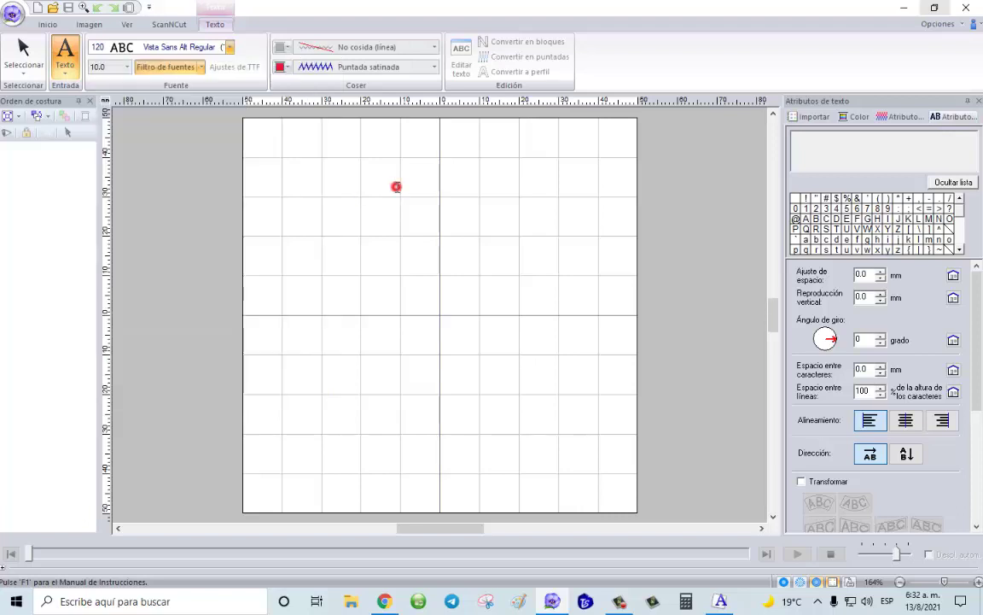
# Restart the layout program and choose the user-defined font prueba2 for the Text tool.
pyautogui.click(966, 9)
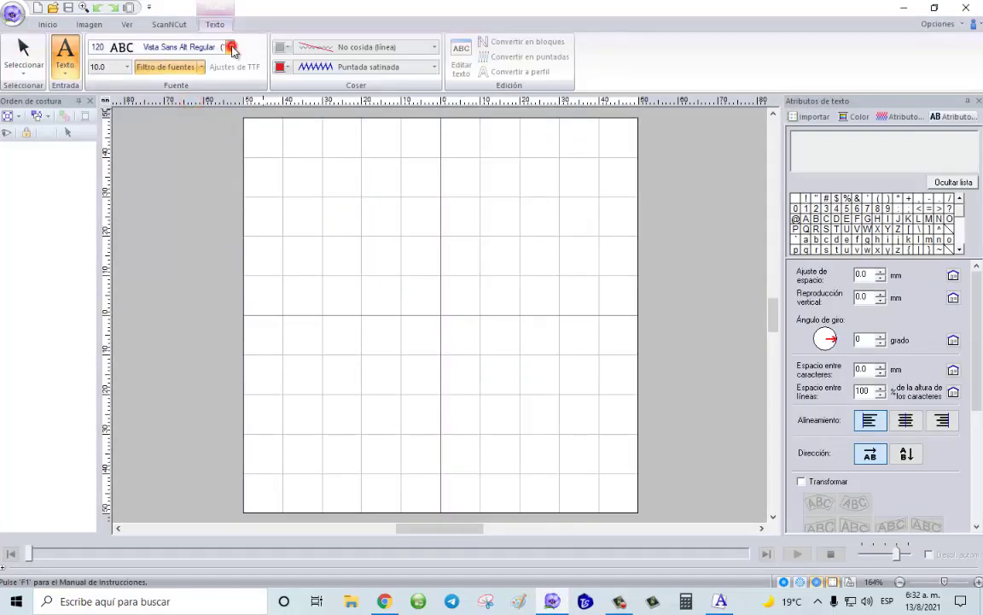
pyautogui.click(229, 47)
pyautogui.scroll(-5, 222, 213)
pyautogui.moveTo(331, 76); pyautogui.dragTo(340, 162)
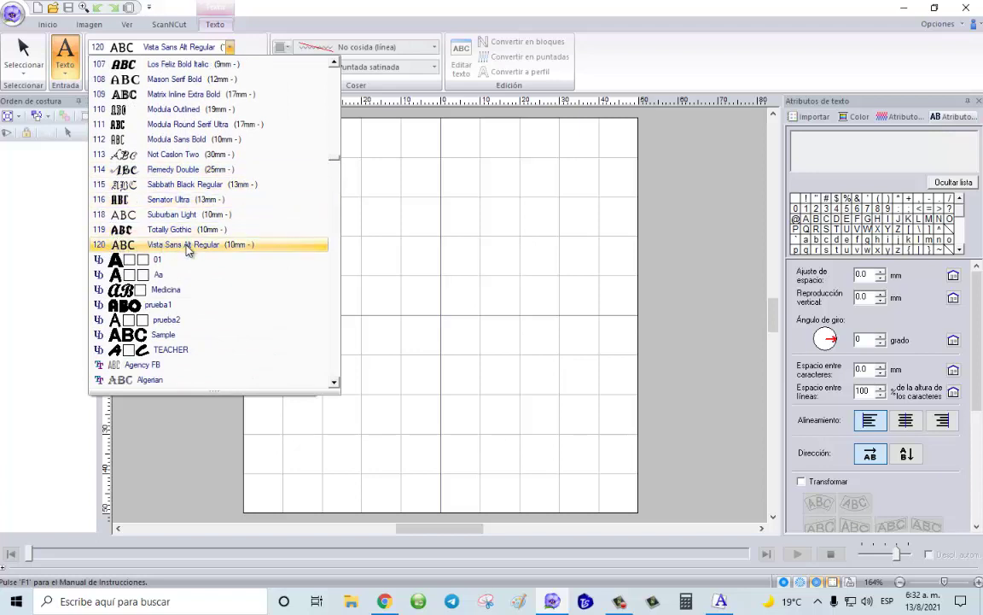
pyautogui.click(138, 319)
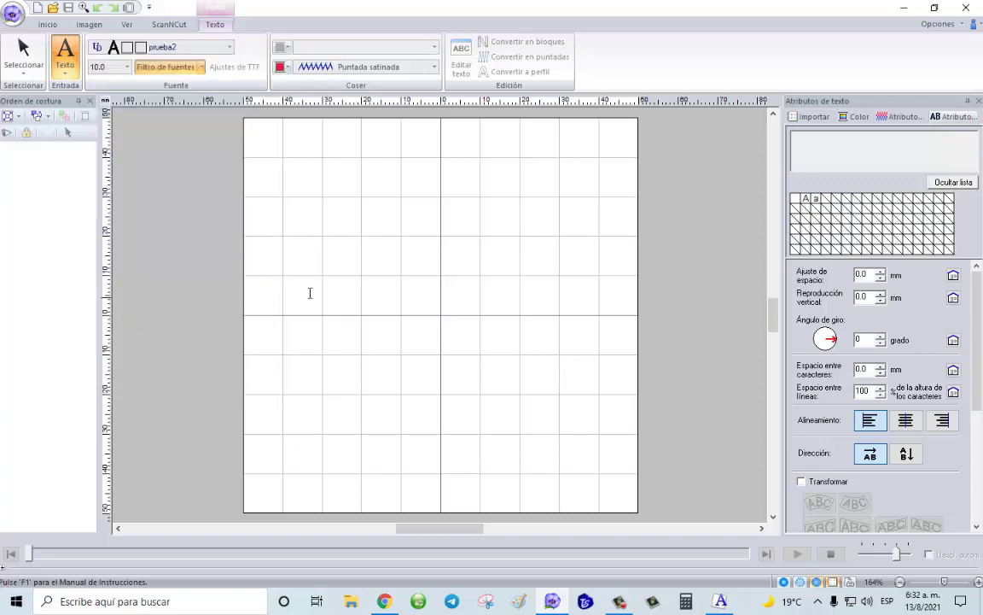
# Place the text "Aa" in the upper part of the design page and move it closer to the vertical centre line.
pyautogui.click(369, 261)
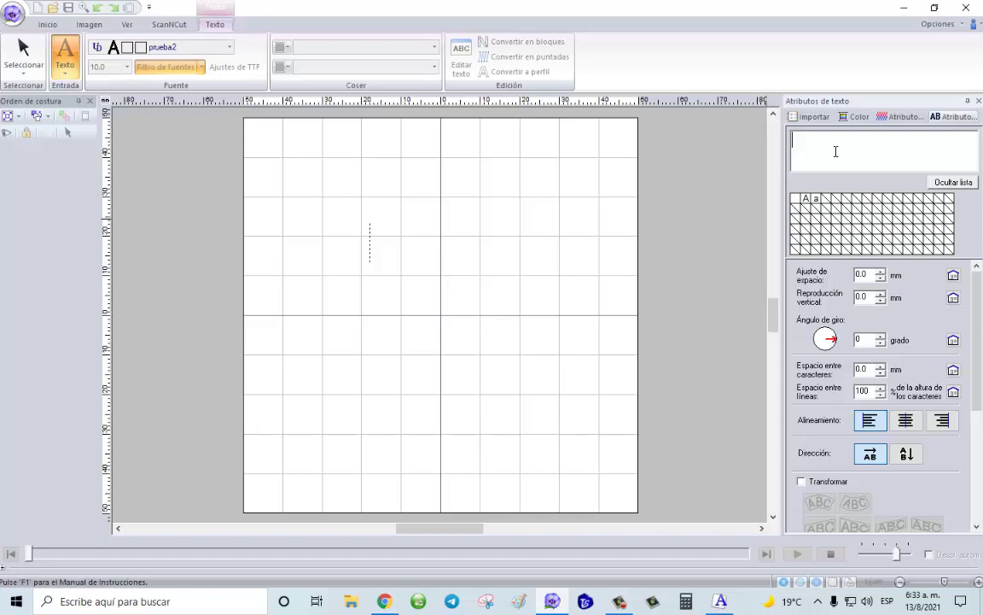
pyautogui.write('Aa')
pyautogui.press('Return')
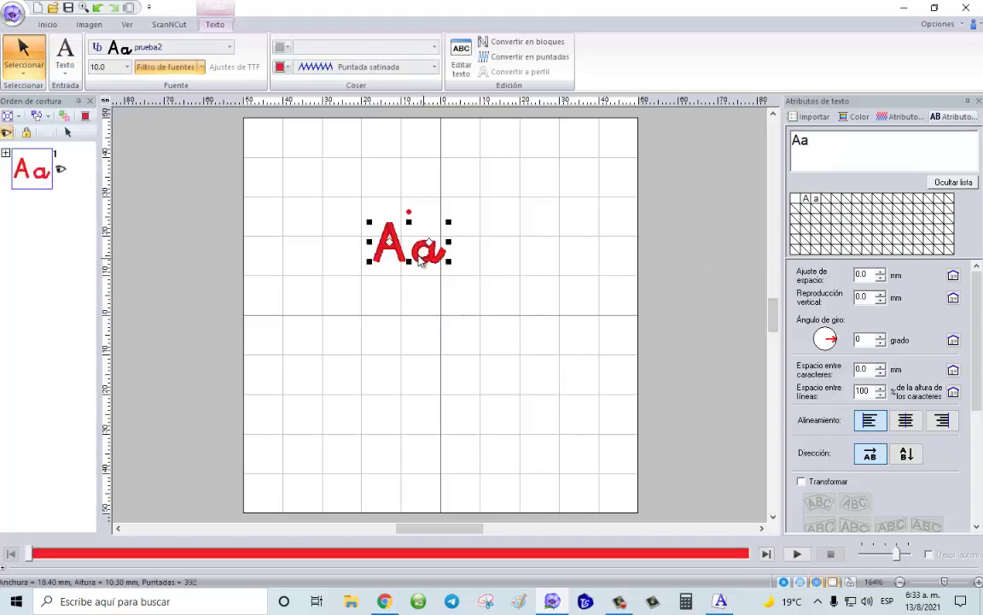
pyautogui.moveTo(418, 260); pyautogui.dragTo(446, 274)
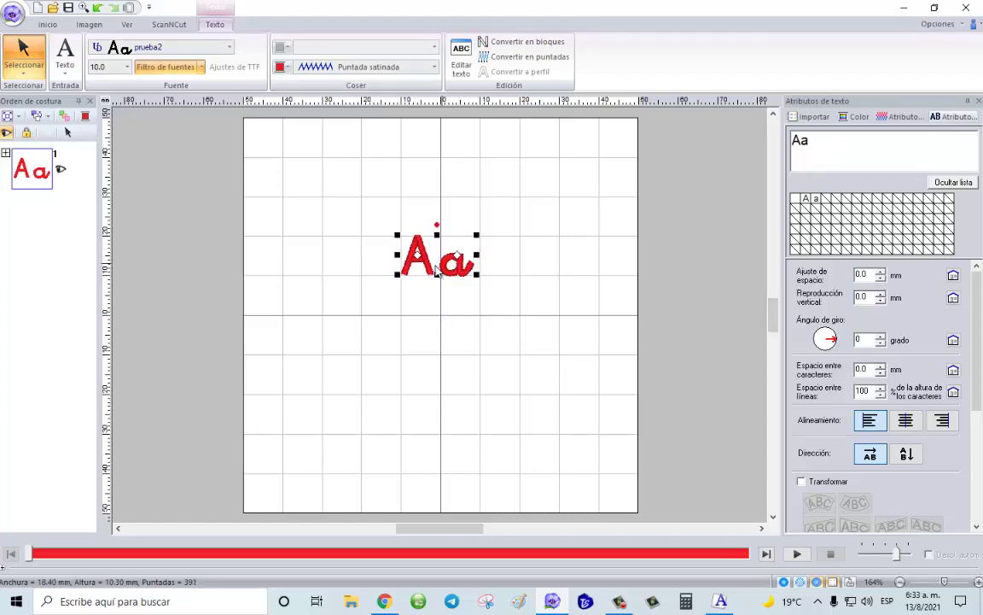
# Check the right width line of the a in Font Creator, return to the layout program, and reselect the Aa text.
pyautogui.click(720, 601)
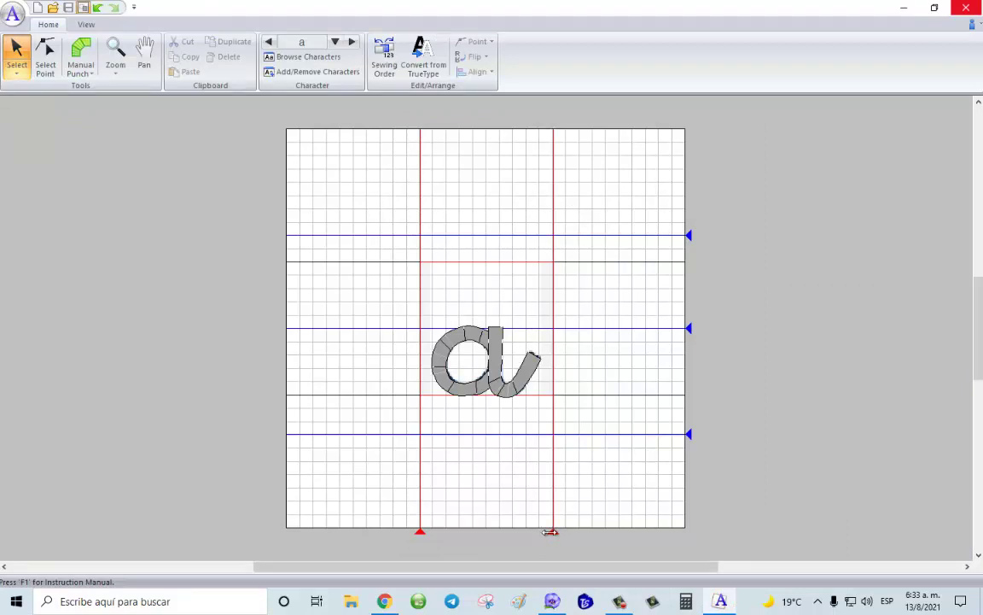
pyautogui.moveTo(553, 532)
pyautogui.mouseDown()
pyautogui.moveTo(534, 533)
pyautogui.moveTo(553, 533)
pyautogui.mouseUp()
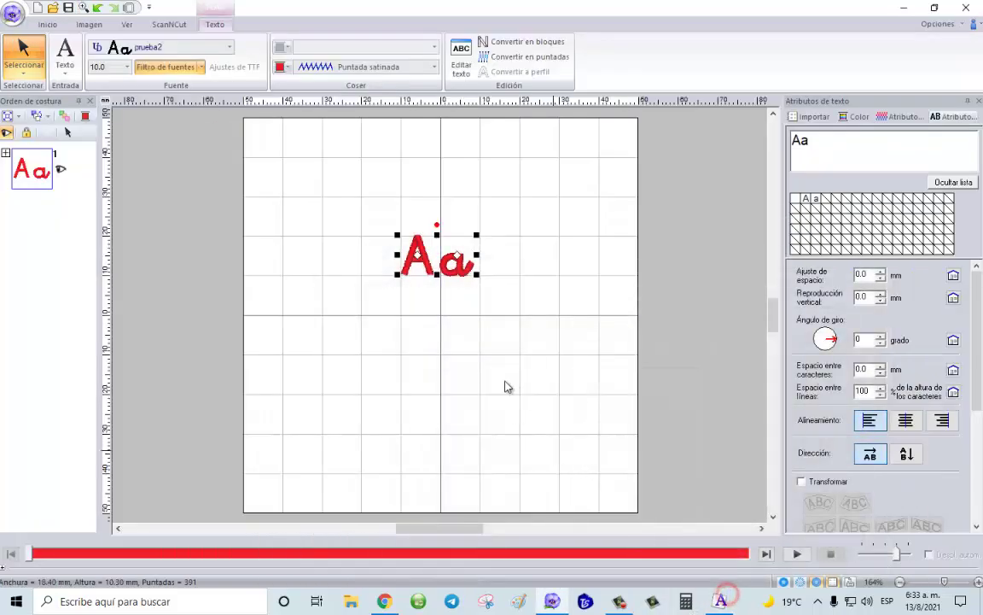
pyautogui.click(442, 290)
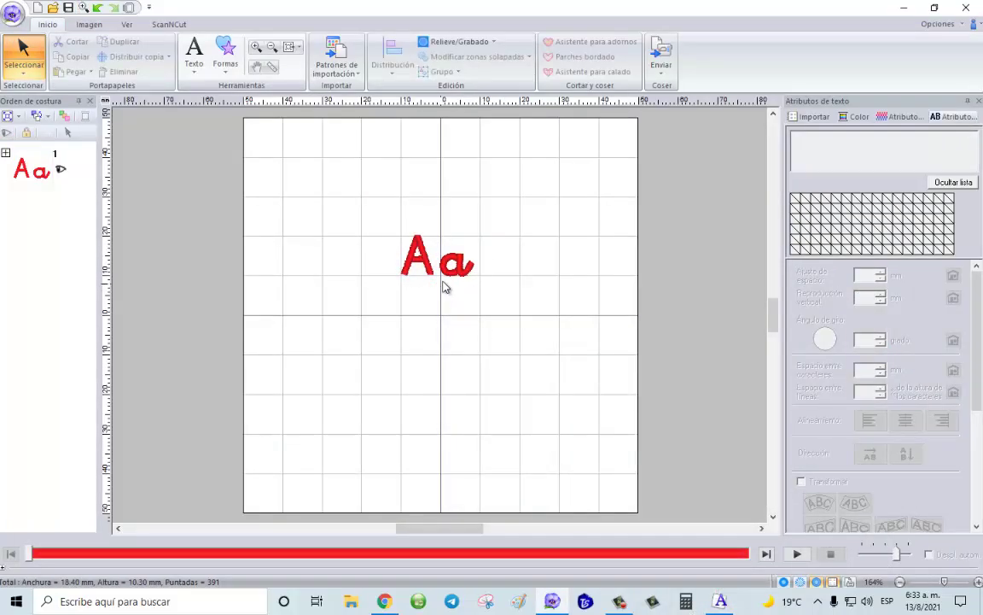
pyautogui.click(408, 249)
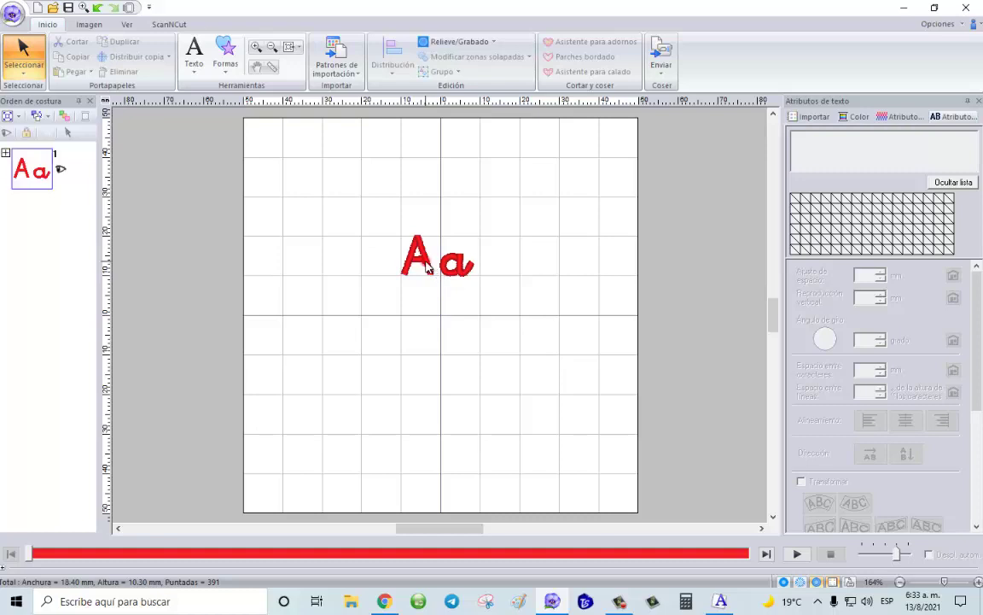
# Extend the text to "Aaaaaaa" with the font's a character and move it left so it is centred on the vertical centre line.
pyautogui.click(834, 150)
pyautogui.click(816, 199)
pyautogui.click(816, 200)
pyautogui.click(816, 200)
pyautogui.click(815, 199)
pyautogui.click(816, 200)
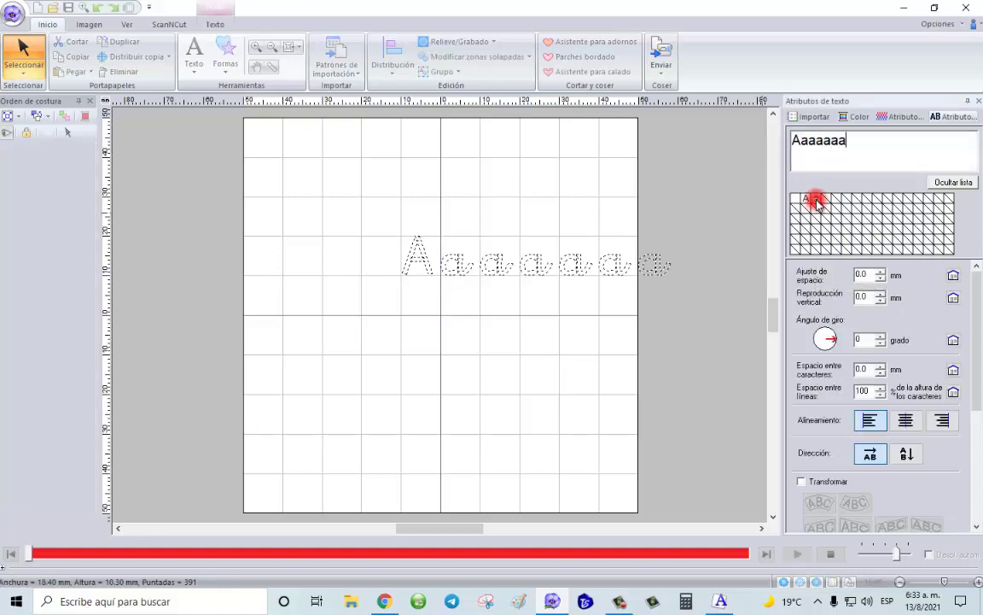
pyautogui.click(765, 246)
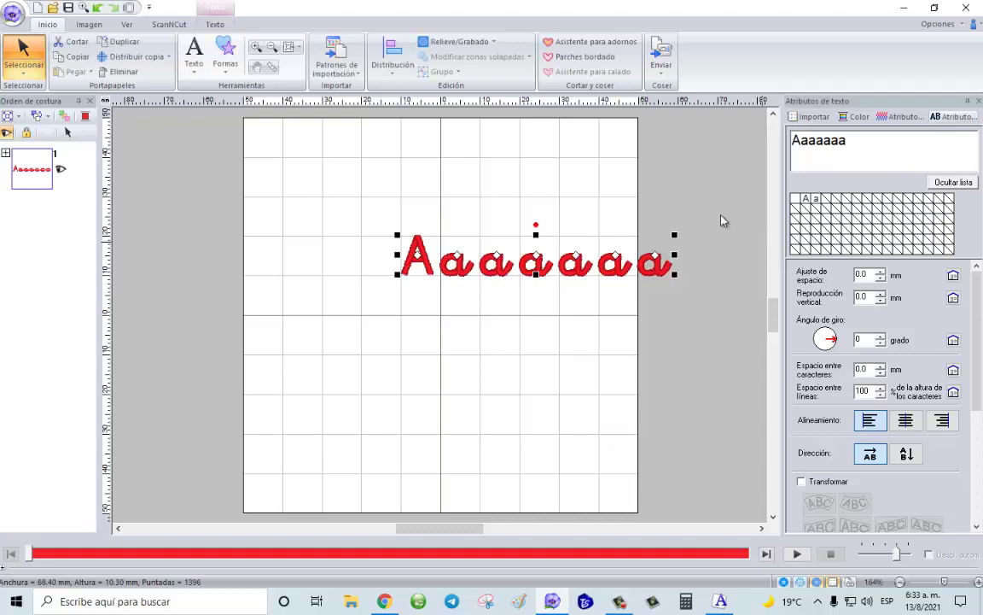
pyautogui.click(543, 269)
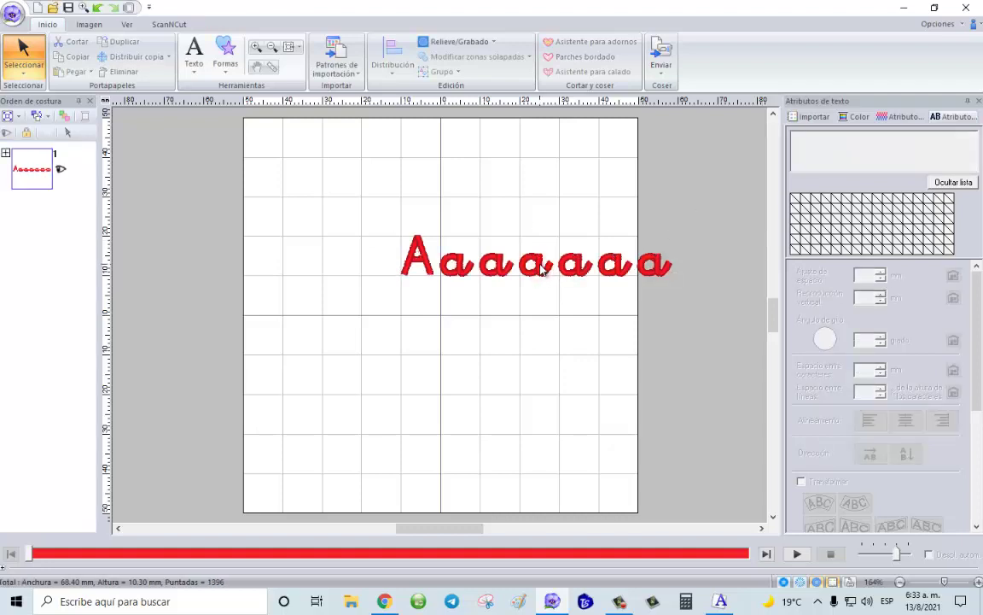
pyautogui.moveTo(535, 258); pyautogui.dragTo(437, 258)
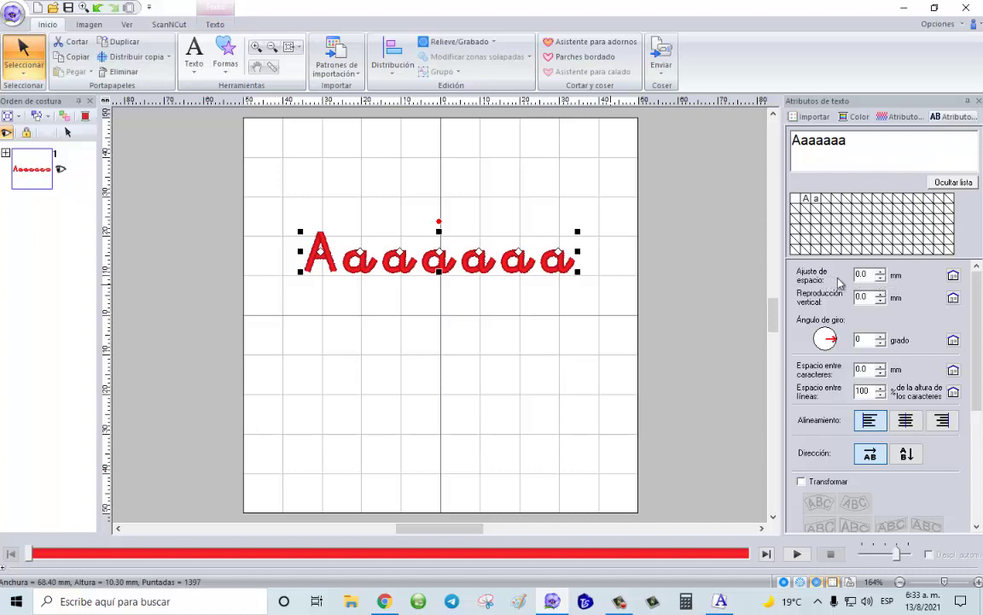
# Try space adjustments (Ajuste de espacio) of 1 mm and -1 mm on the Aaaaaaa text.
pyautogui.doubleClick(871, 274)
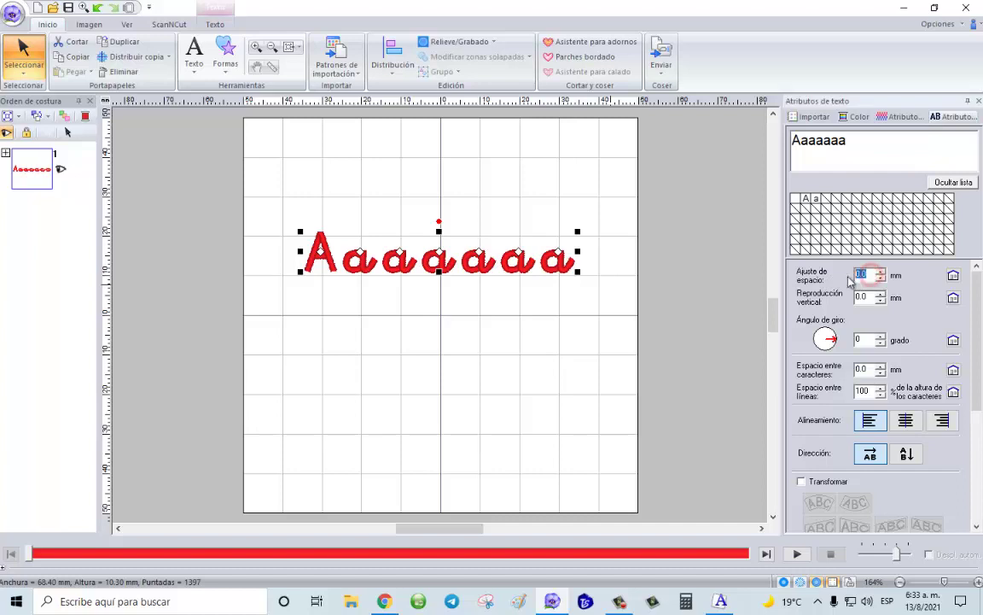
pyautogui.write('1')
pyautogui.press('Return')
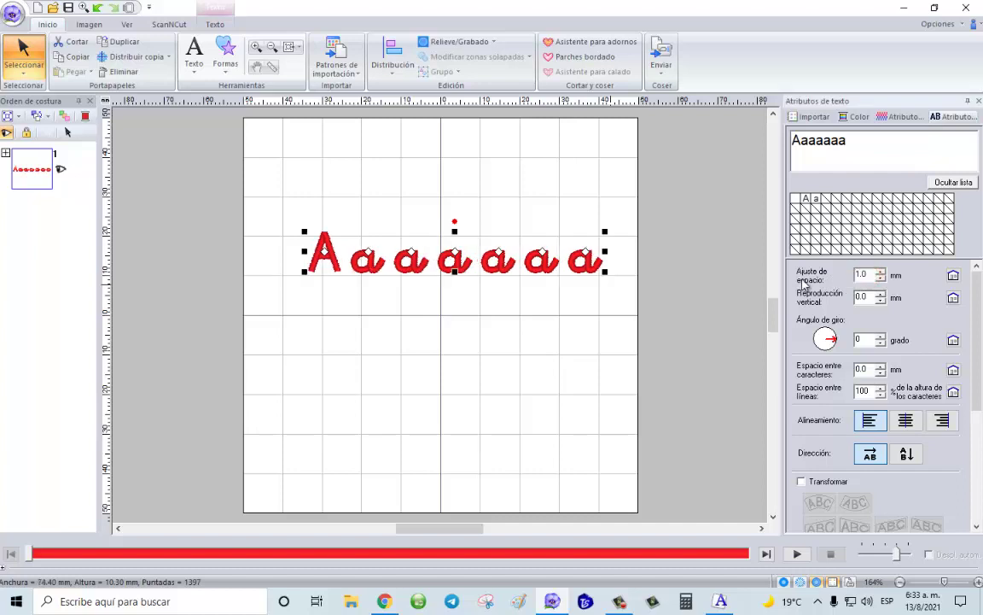
pyautogui.doubleClick(874, 274)
pyautogui.write('-1')
pyautogui.press('Return')
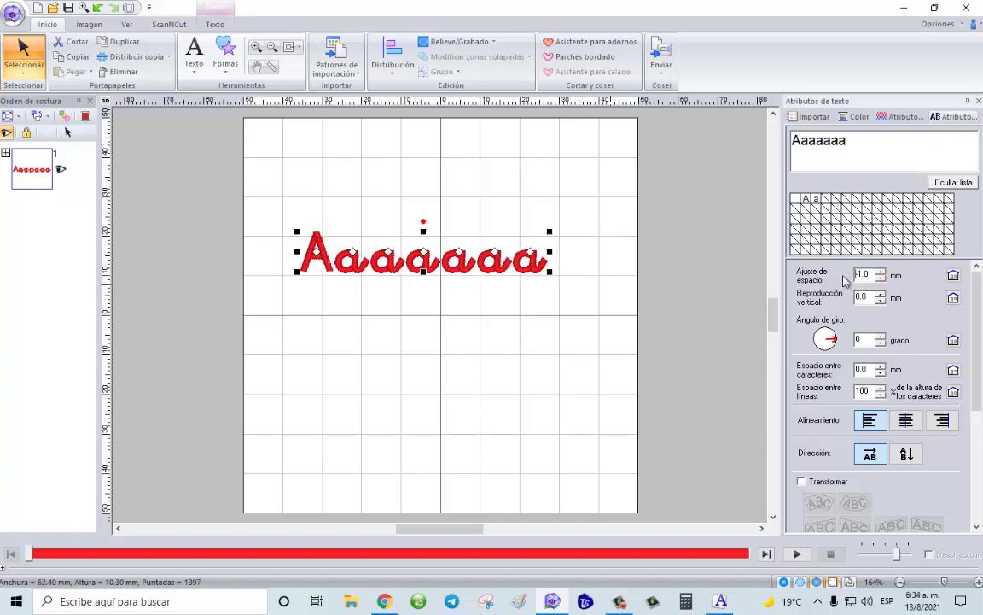
pyautogui.click(502, 330)
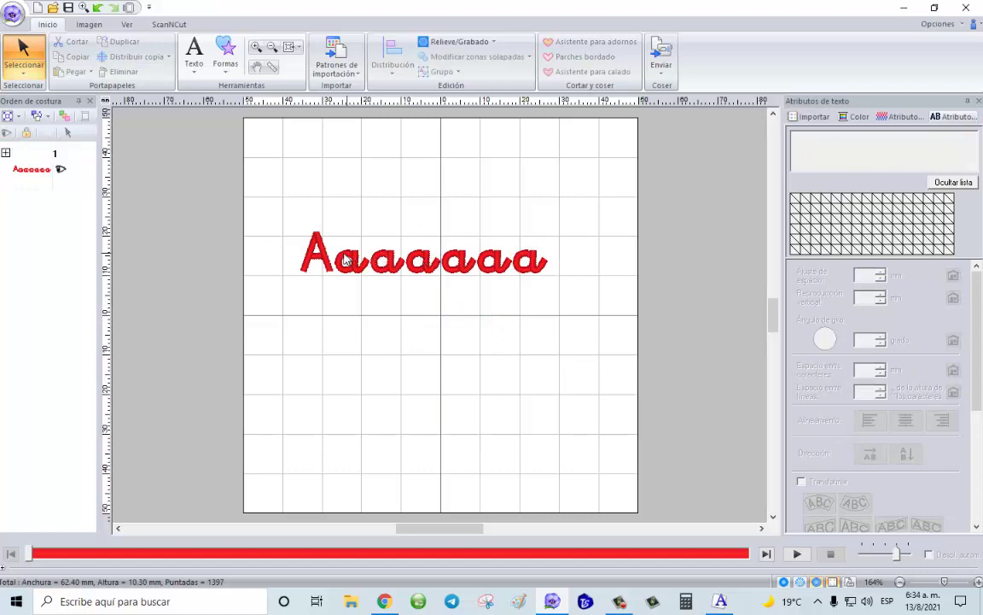
# Switch to Font Creator, move both vertical width lines in to the outer edges of the a, and save the font.
pyautogui.click(722, 601)
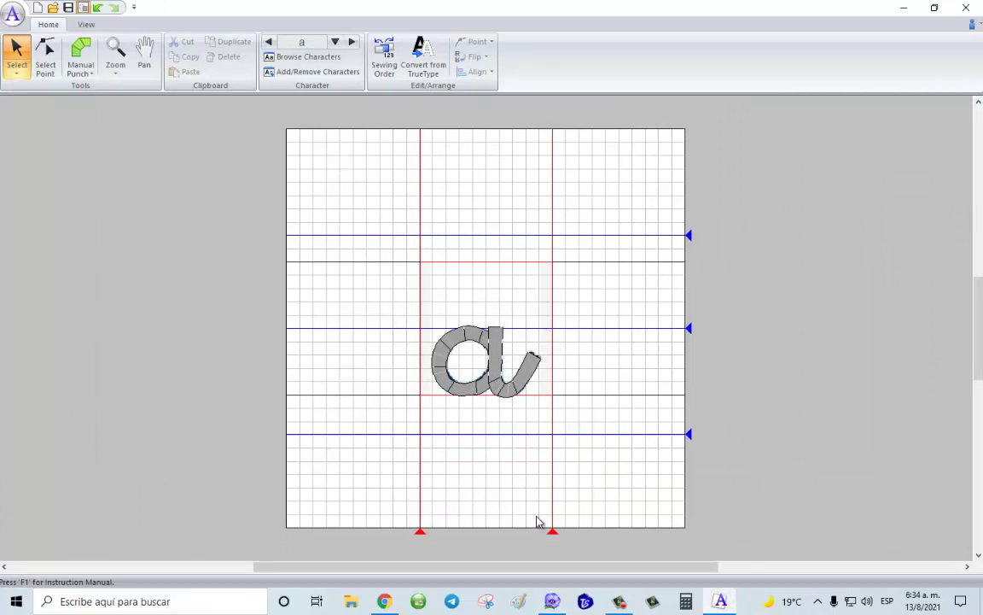
pyautogui.moveTo(553, 530); pyautogui.dragTo(540, 537)
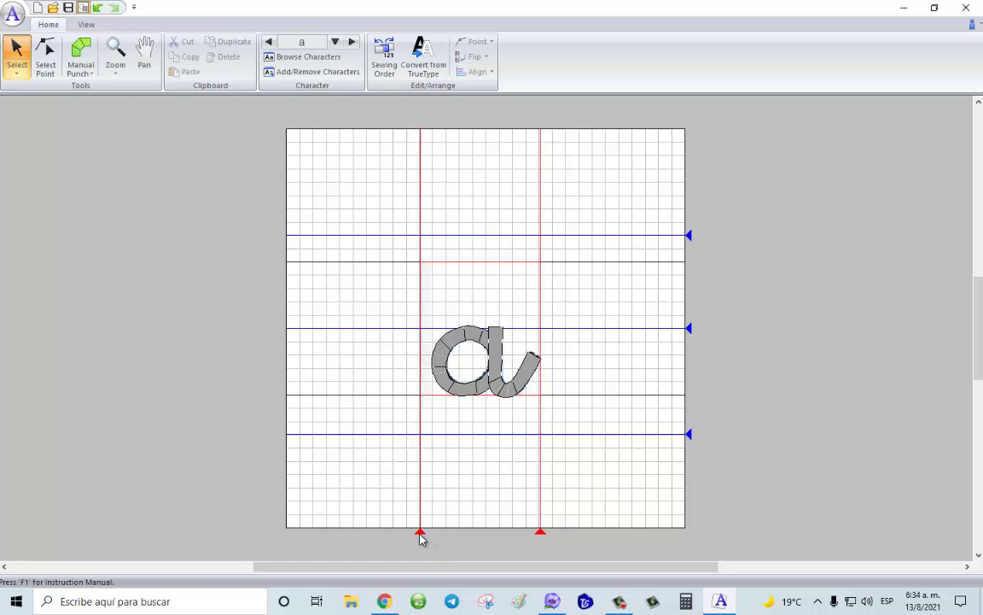
pyautogui.moveTo(420, 531); pyautogui.dragTo(432, 531)
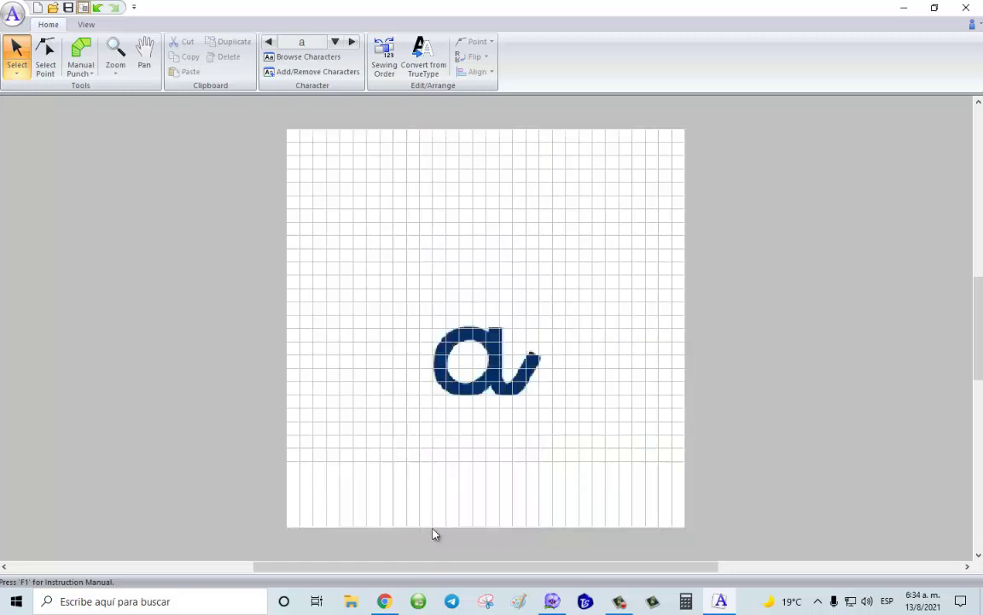
pyautogui.click(66, 7)
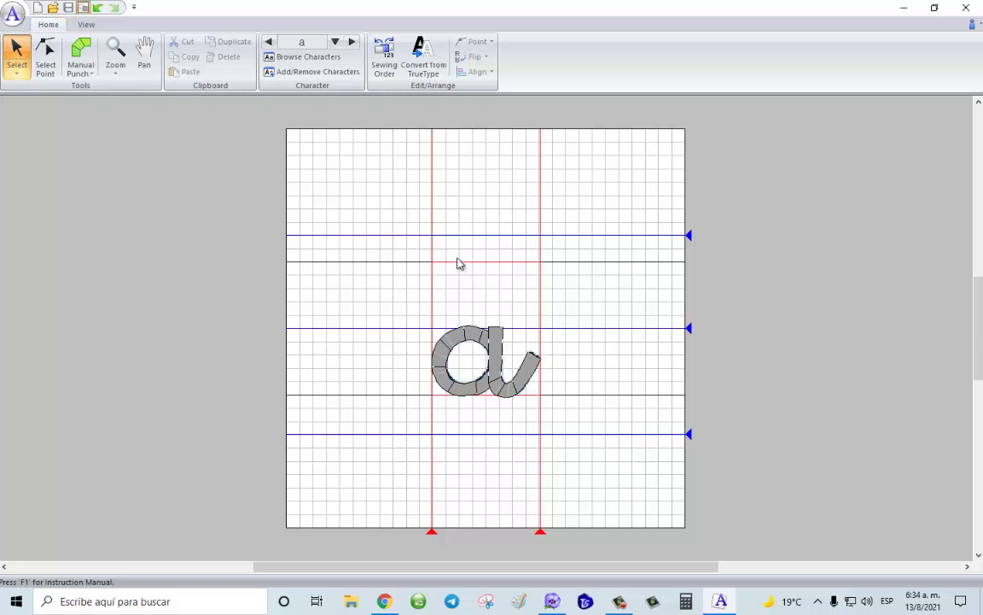
# Open the character A, move both vertical width lines in to the outer edges of the letter, and save the font.
pyautogui.click(337, 41)
pyautogui.click(439, 75)
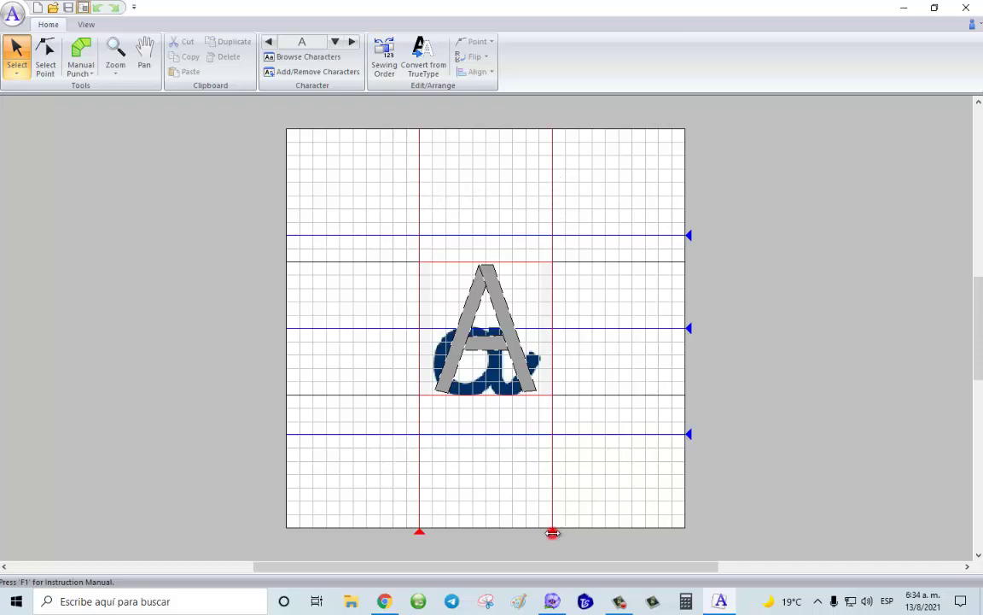
pyautogui.moveTo(552, 533); pyautogui.dragTo(536, 541)
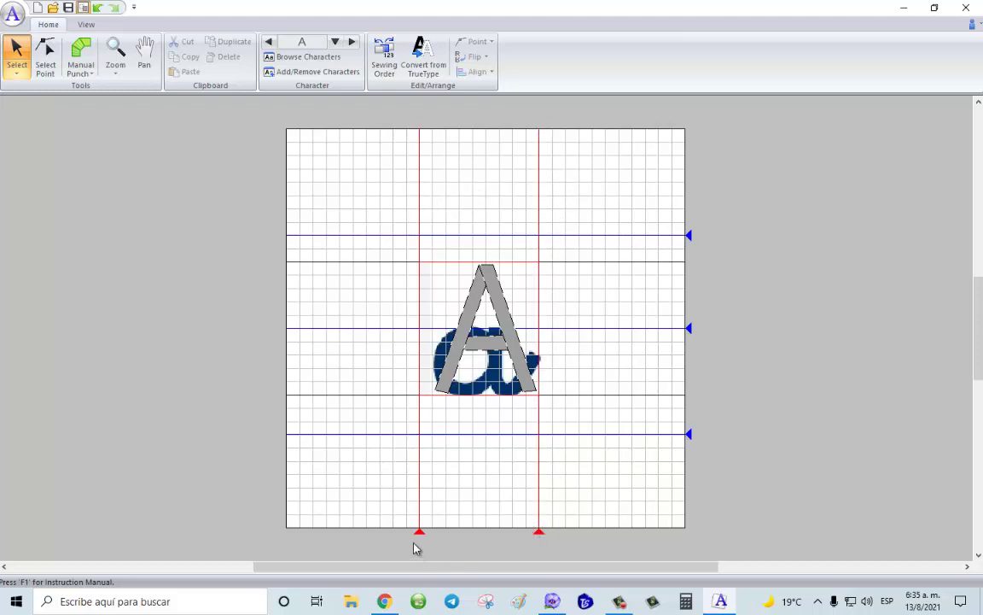
pyautogui.moveTo(419, 532); pyautogui.dragTo(436, 533)
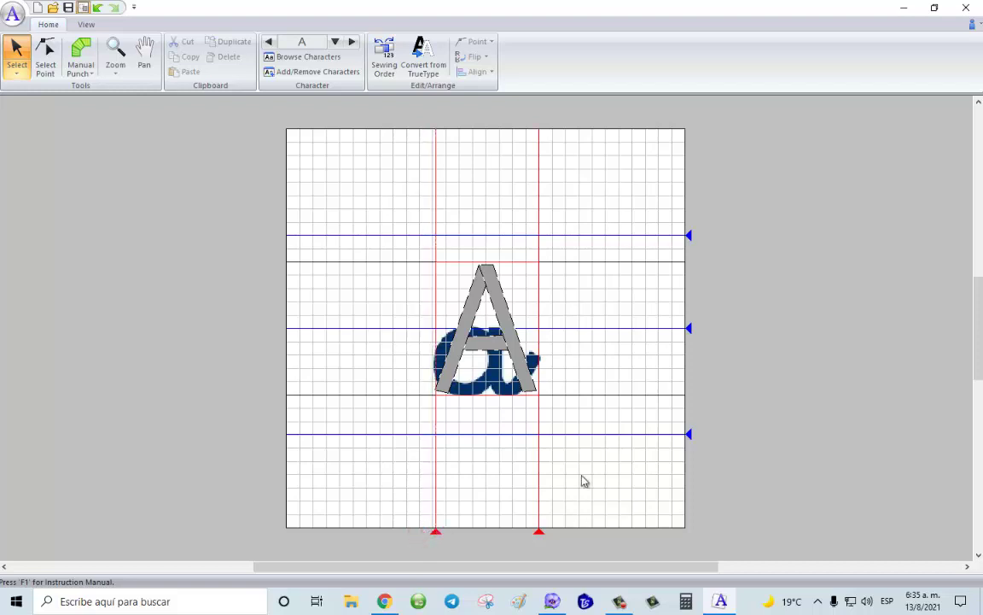
pyautogui.click(69, 8)
# Return to the layout program and reapply the updated font prueba2 to the Aaaaaaa text.
pyautogui.hotkey('alt', 'Tab')
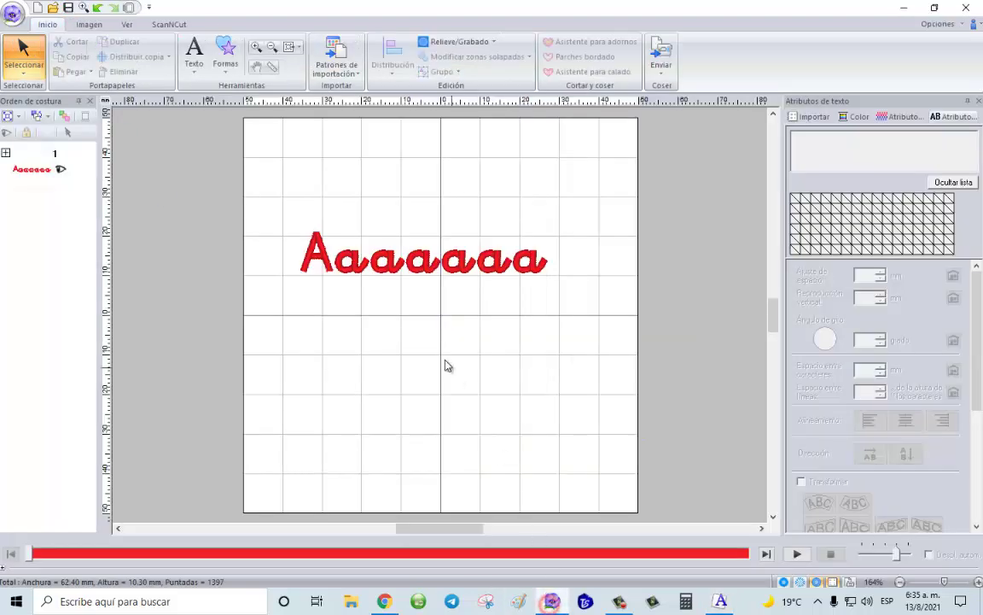
pyautogui.click(300, 244)
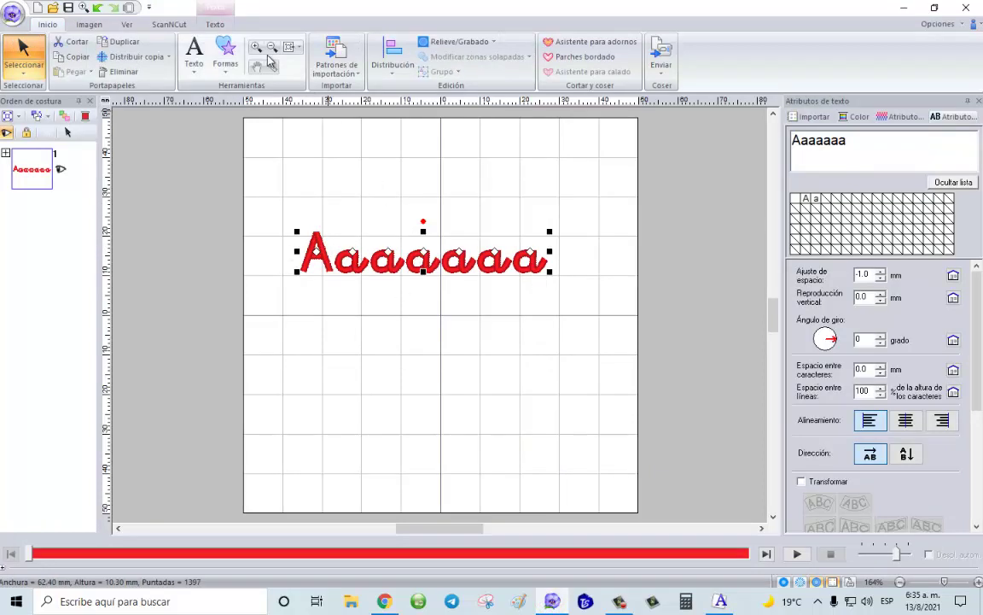
pyautogui.click(220, 26)
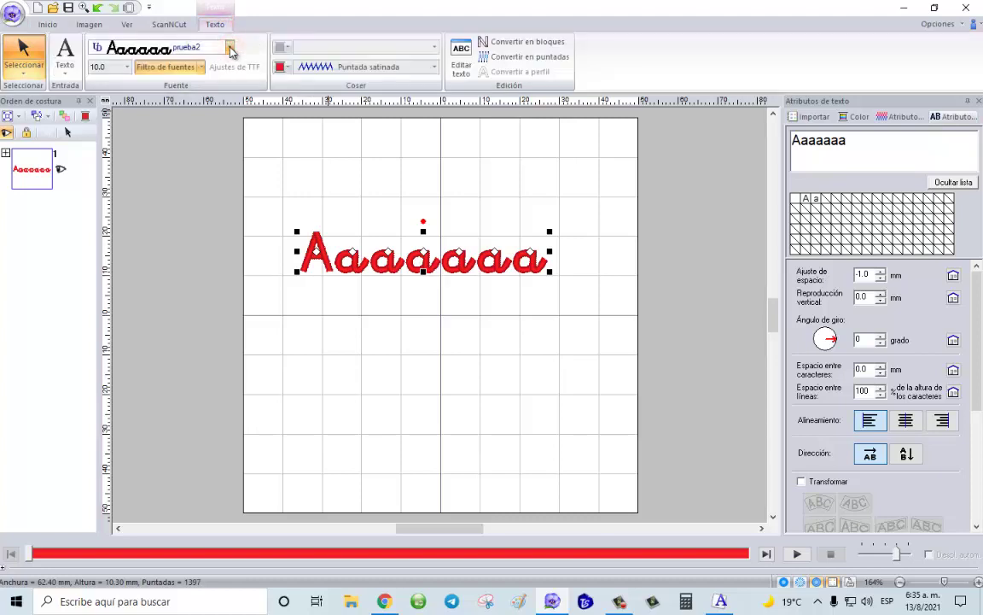
pyautogui.click(230, 48)
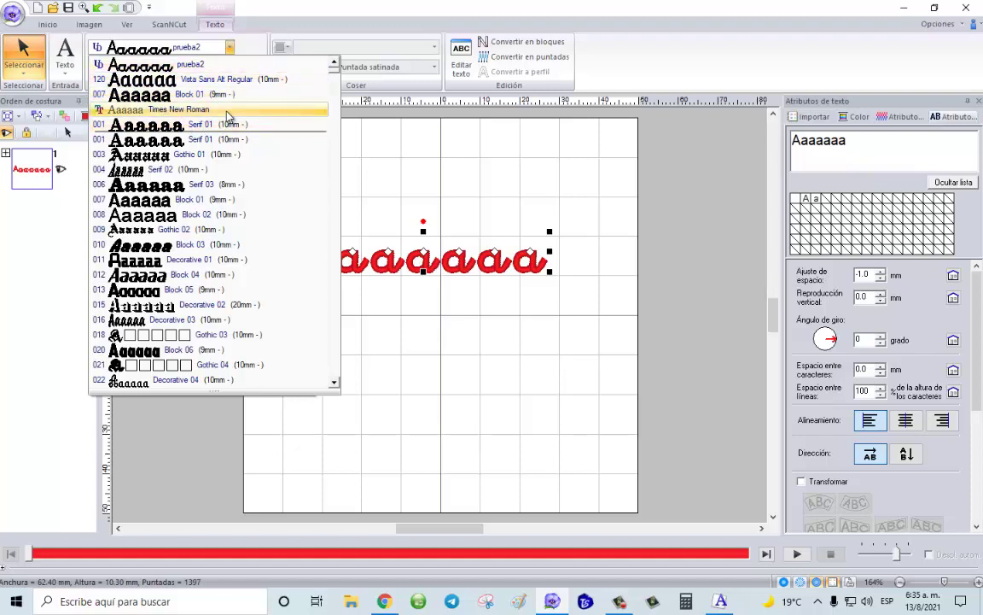
pyautogui.click(155, 66)
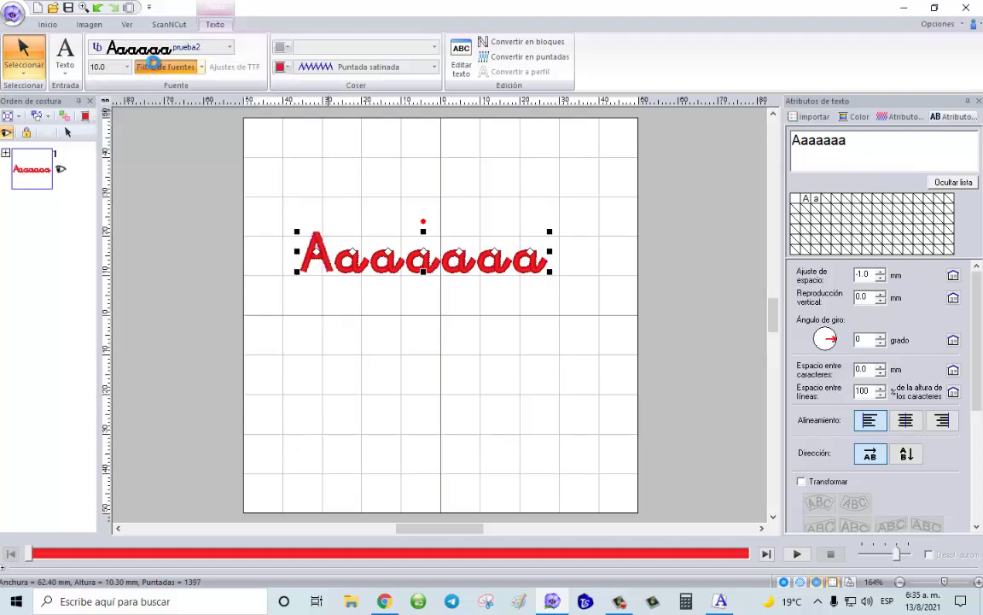
pyautogui.click(406, 297)
pyautogui.click(382, 287)
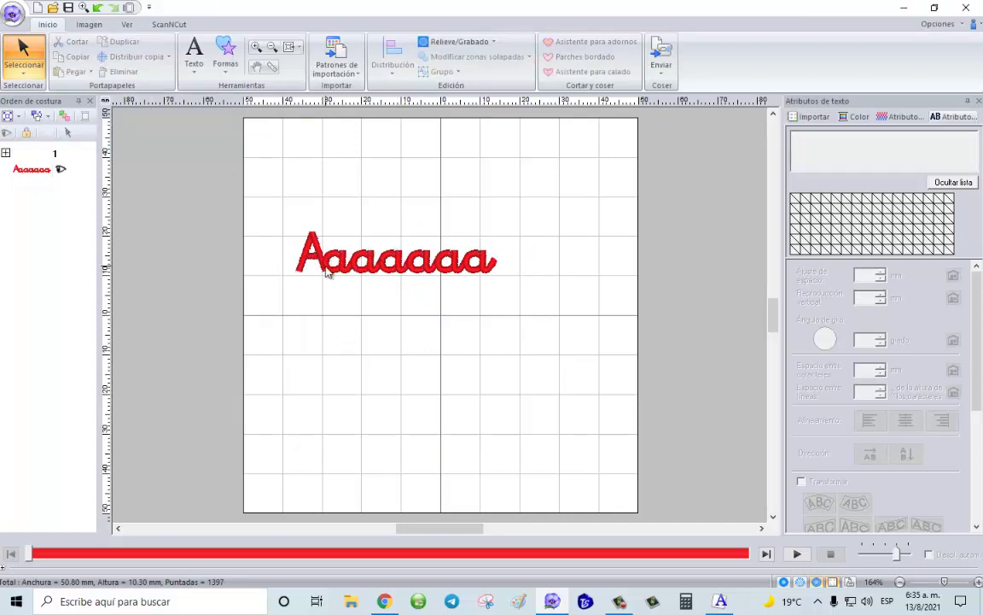
pyautogui.click(195, 61)
pyautogui.click(195, 108)
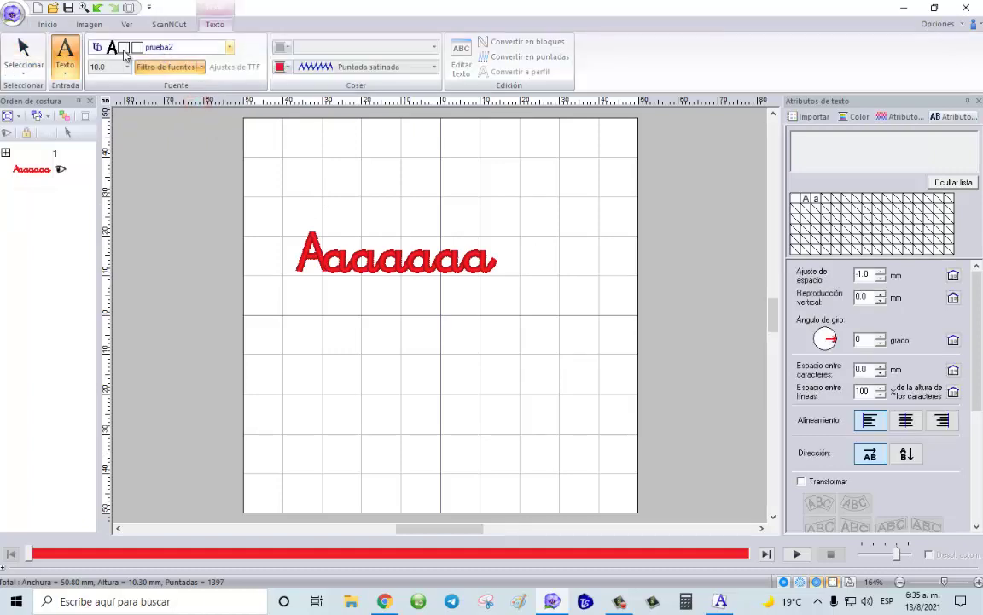
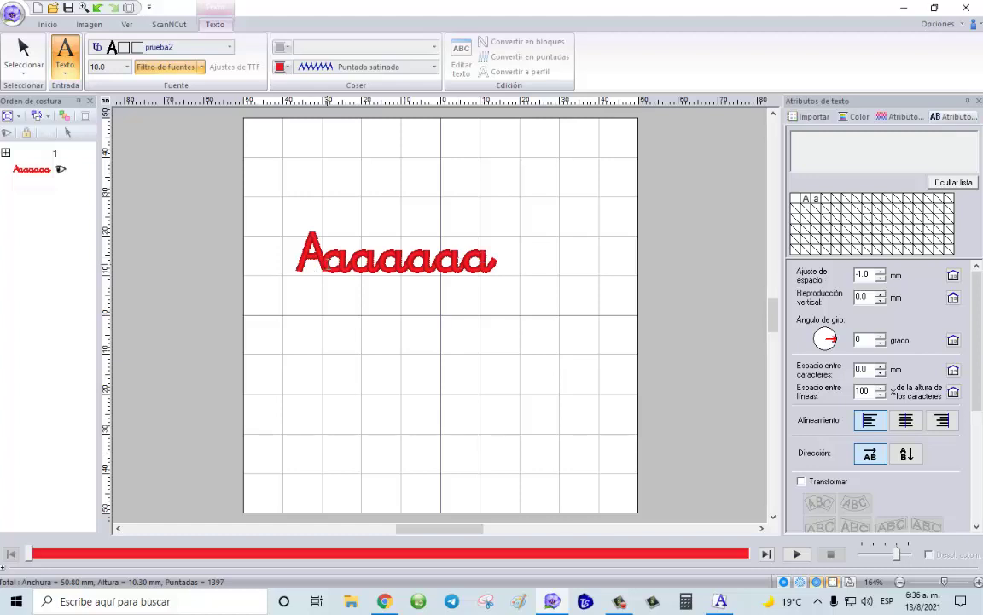
pyautogui.click(389, 261)
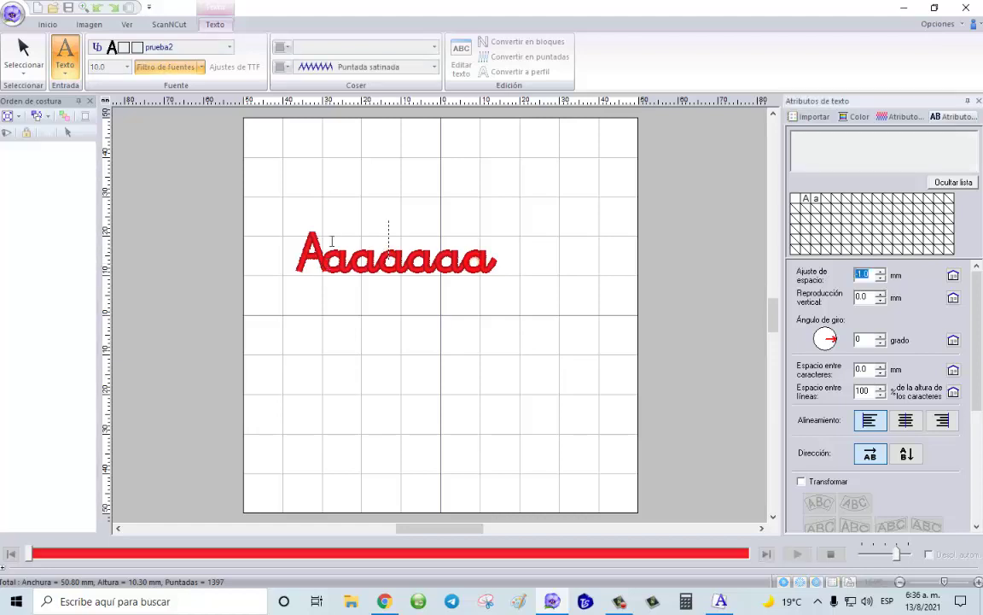
pyautogui.click(24, 56)
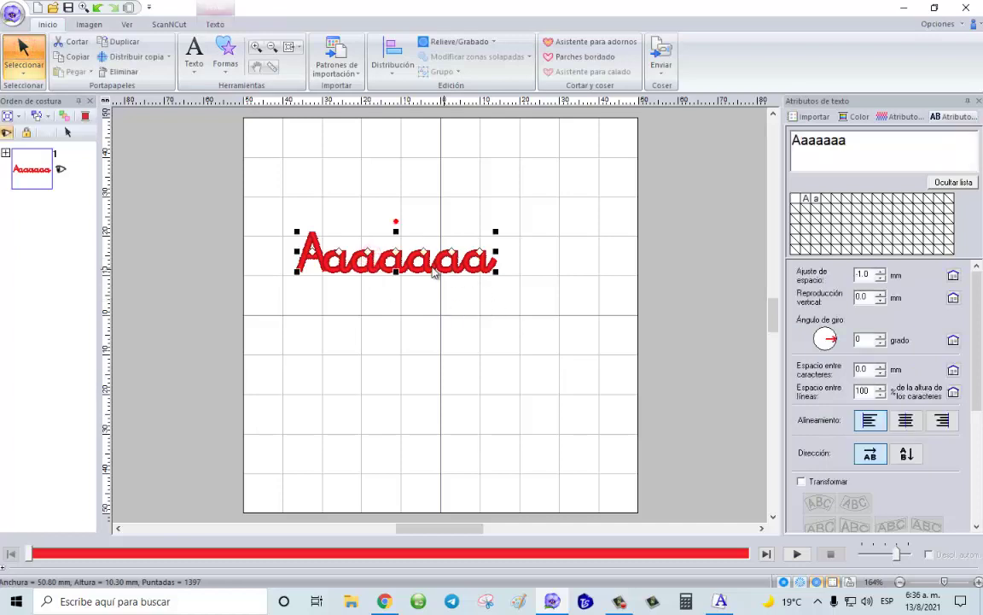
# Look at the A in Font Creator, return to the layout program, and reset the text's space adjustment to its default of 0.0 mm.
pyautogui.click(715, 600)
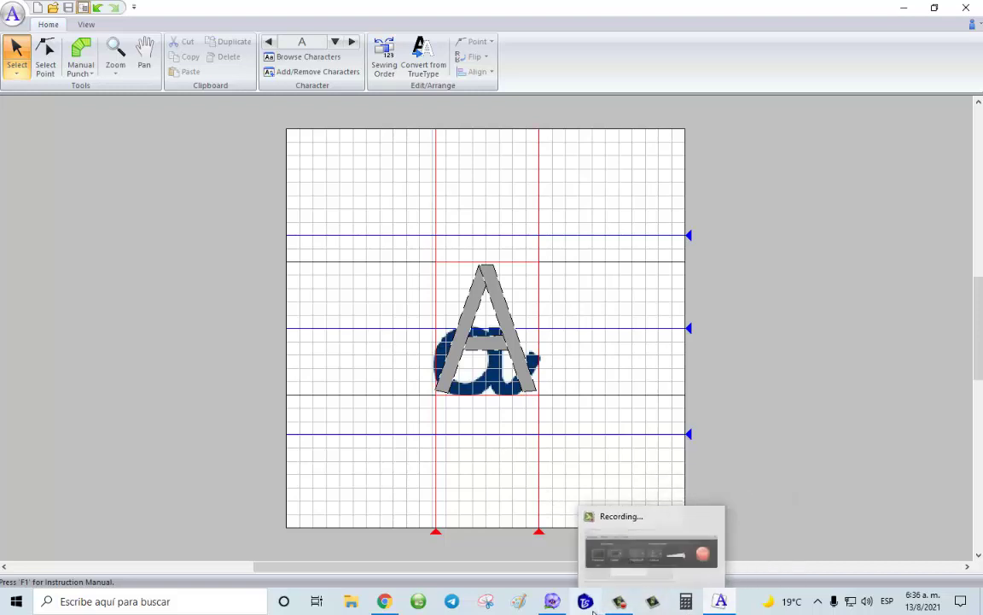
pyautogui.click(552, 601)
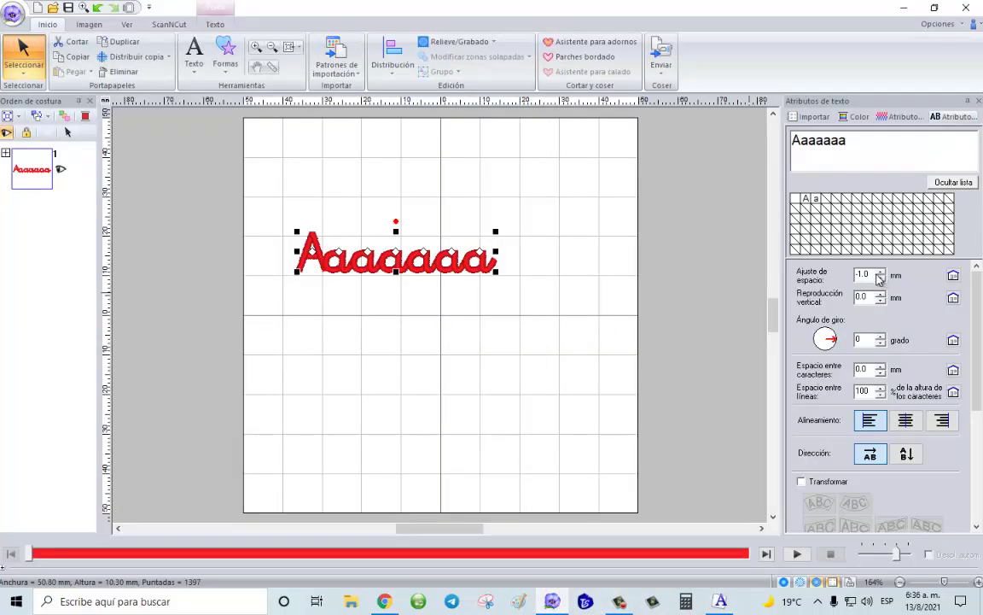
pyautogui.click(954, 275)
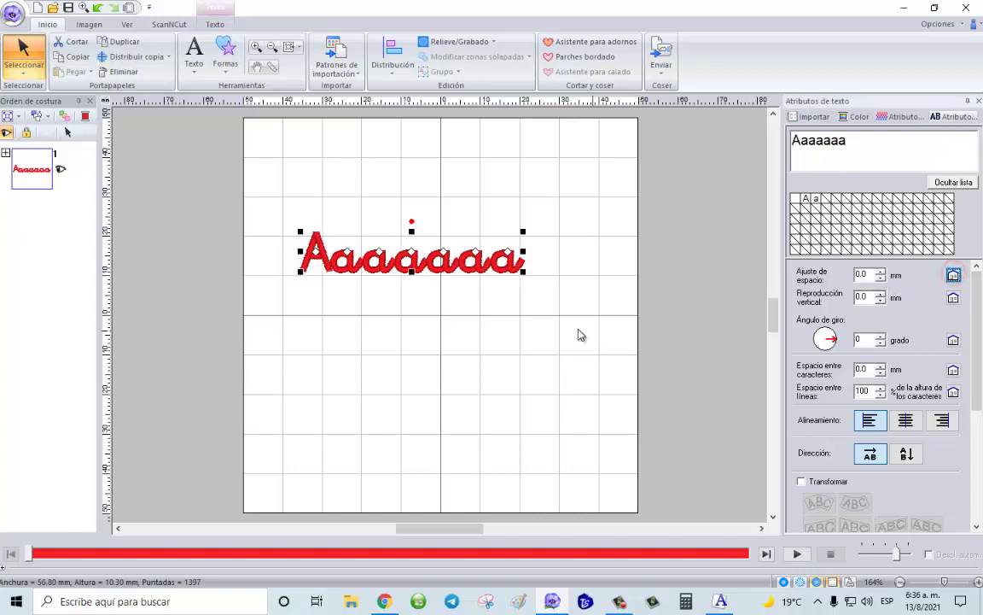
pyautogui.click(417, 291)
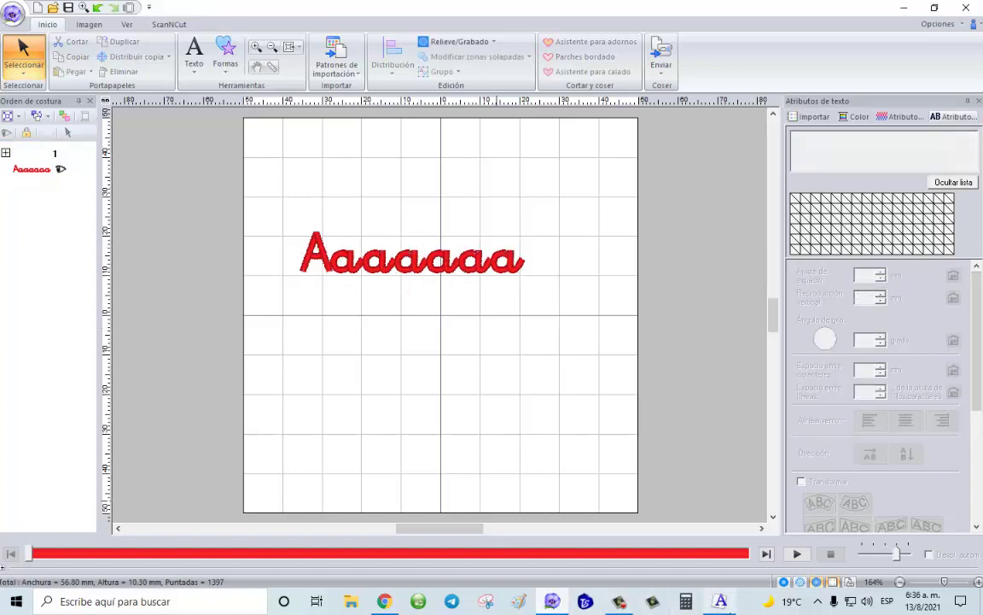
# Check the A's width lines in Font Creator, return to the layout program, and set the text's space adjustment (Ajuste de espacio) to 1 mm.
pyautogui.click(721, 600)
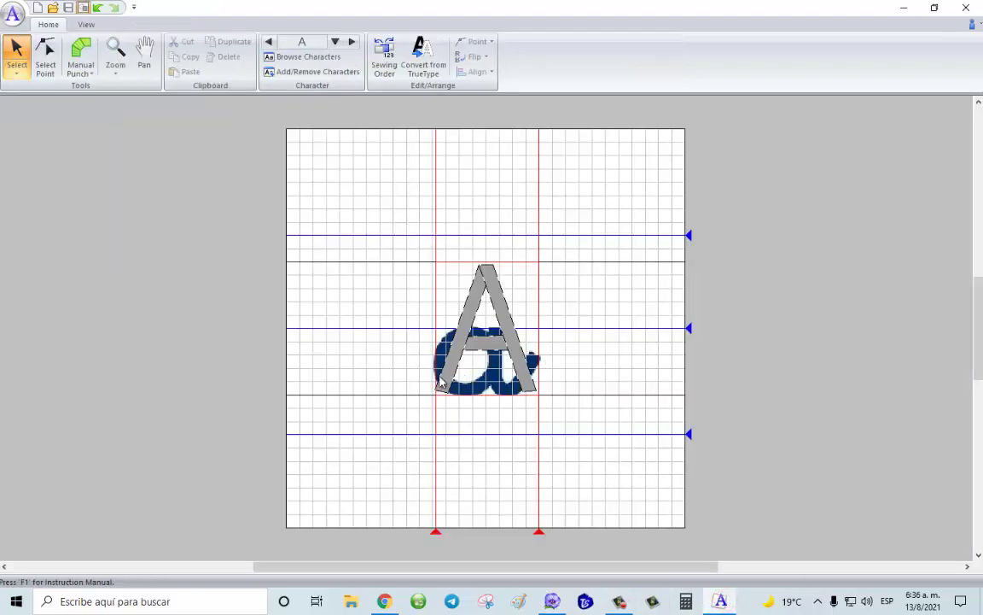
pyautogui.click(559, 602)
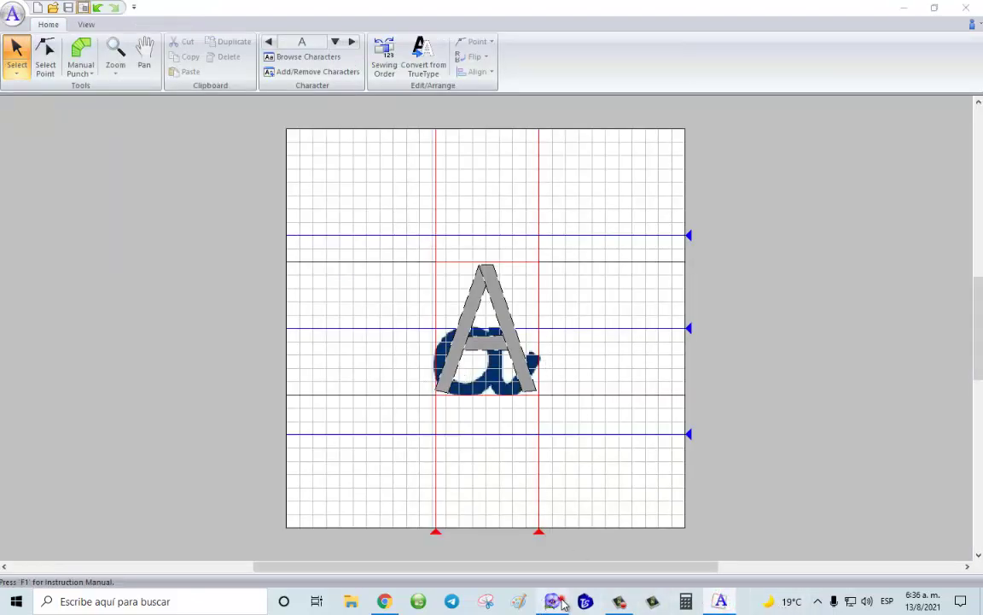
pyautogui.click(439, 272)
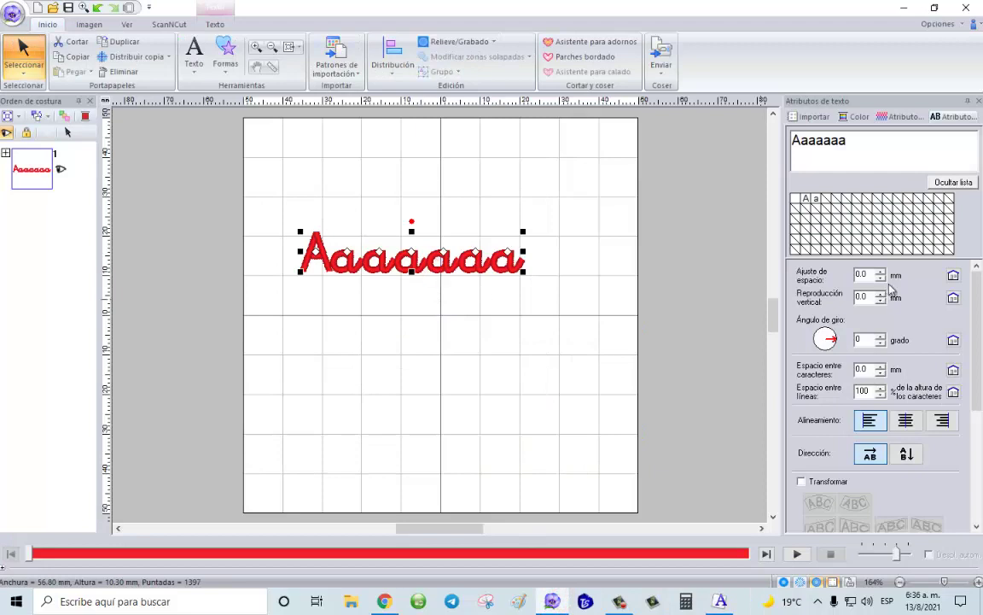
pyautogui.doubleClick(862, 274)
pyautogui.write('1')
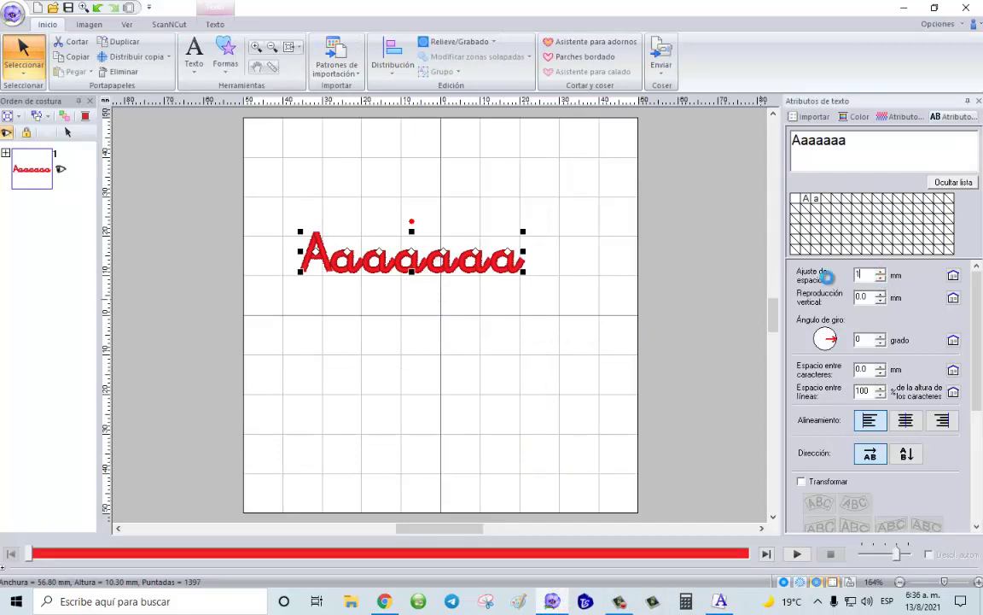
pyautogui.press('Return')
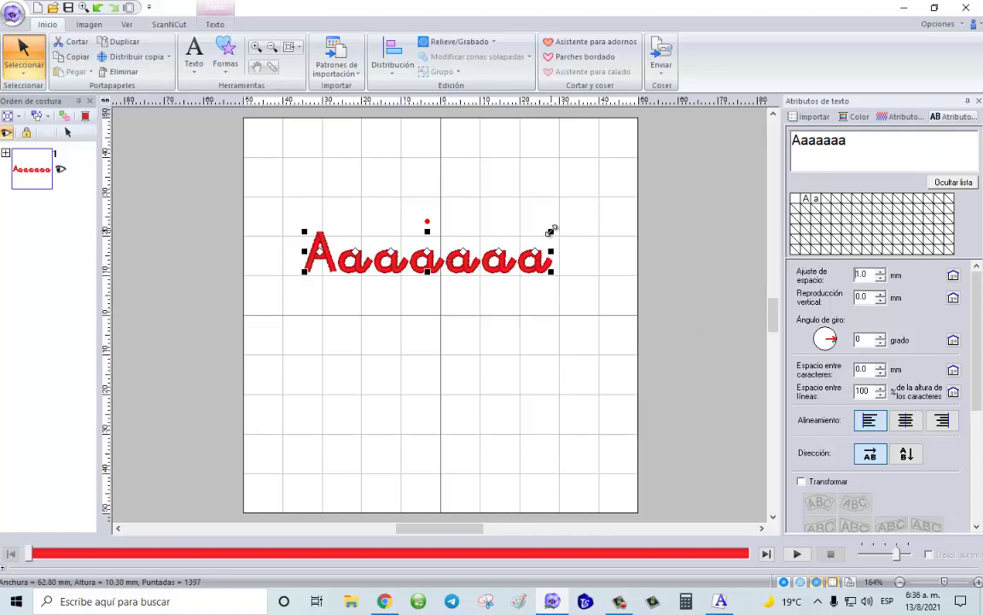
pyautogui.click(465, 264)
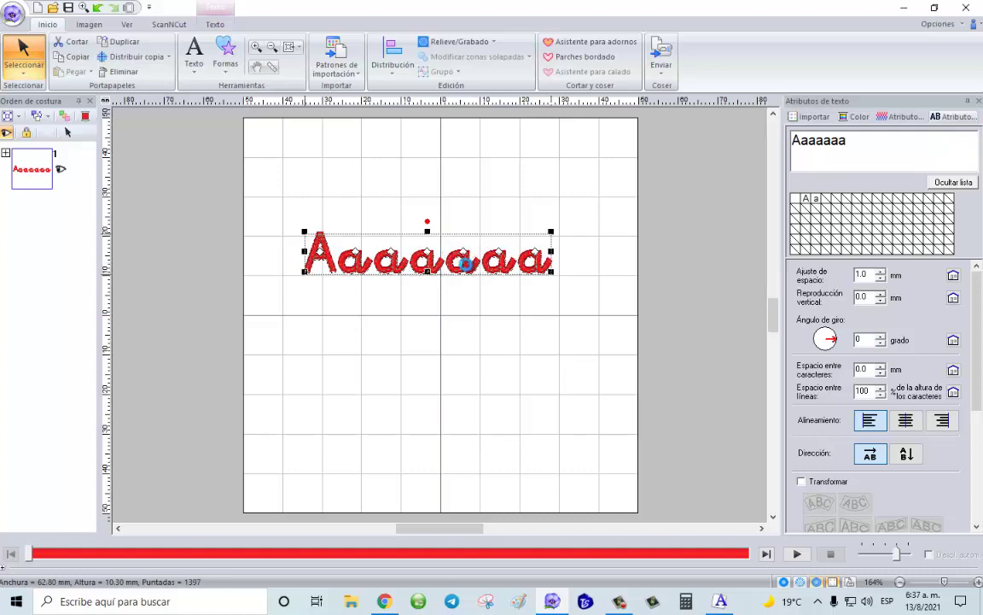
# Enlarge the Aaaaaaa text proportionally to about 98 mm wide, and shrink it to about 55 mm wide.
pyautogui.moveTo(465, 264); pyautogui.dragTo(466, 266)
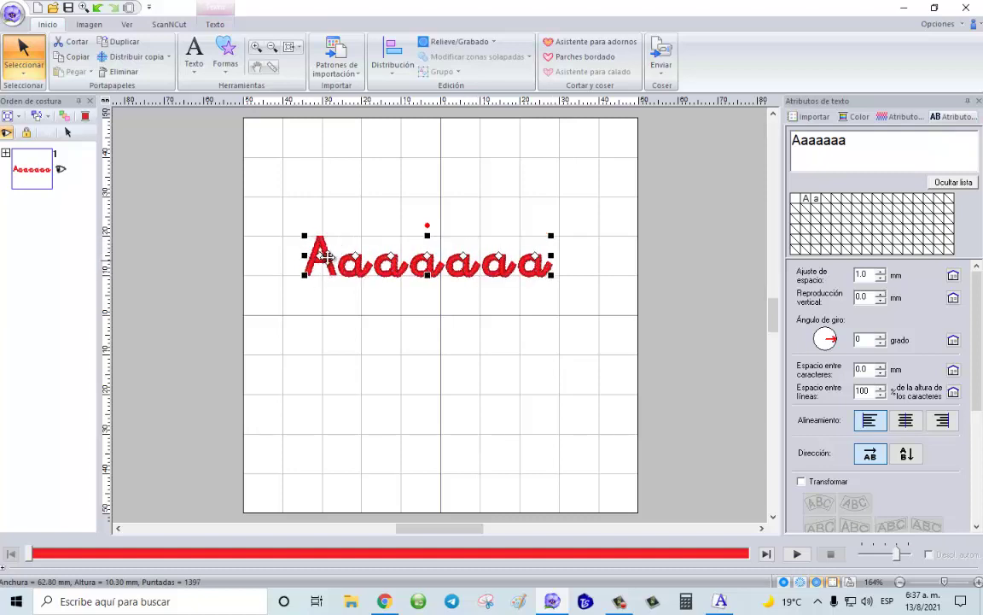
pyautogui.click(627, 482)
pyautogui.moveTo(552, 275); pyautogui.dragTo(602, 285)
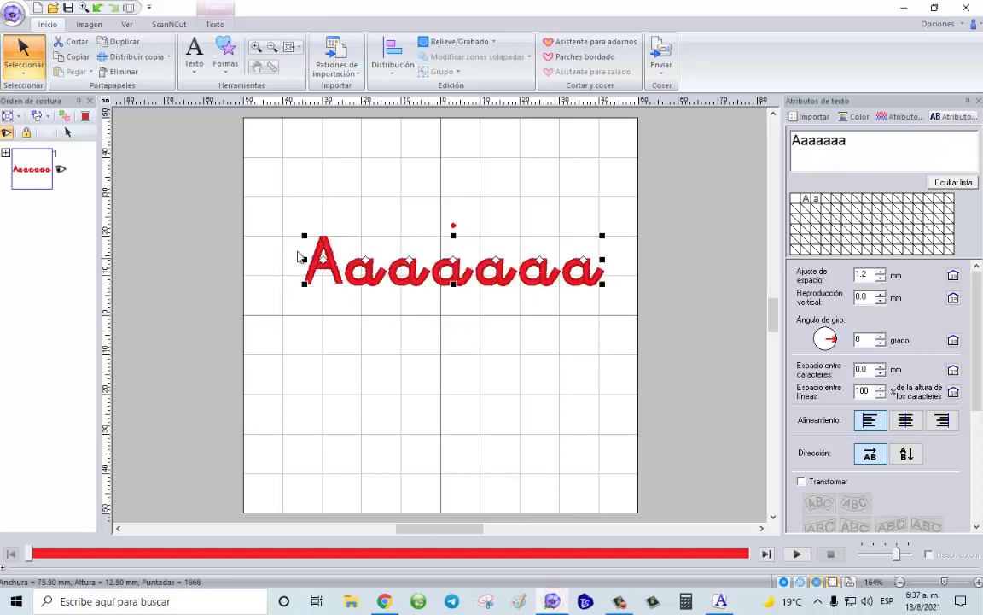
pyautogui.moveTo(304, 235); pyautogui.dragTo(250, 226)
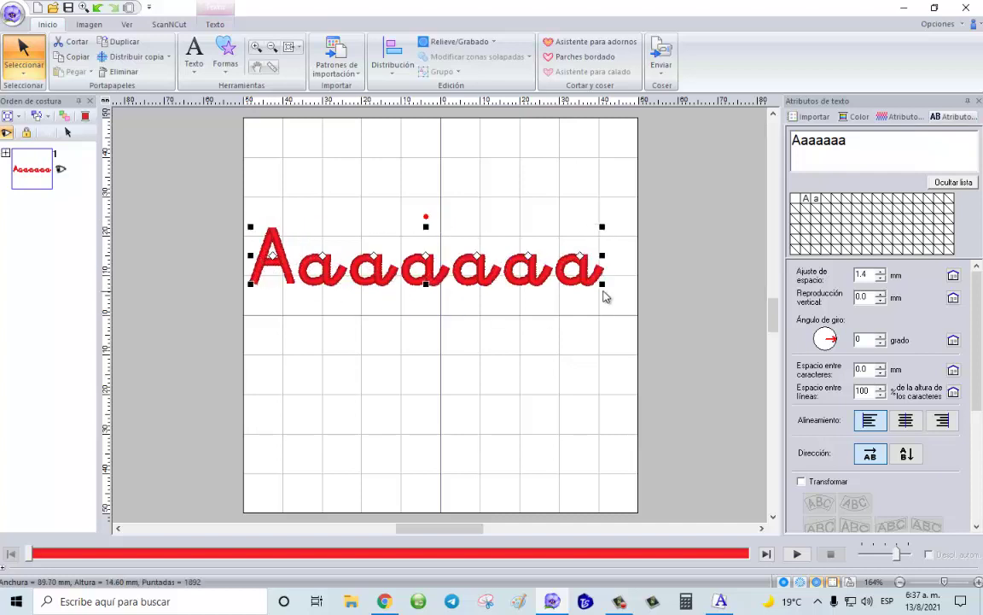
pyautogui.moveTo(603, 284); pyautogui.dragTo(635, 314)
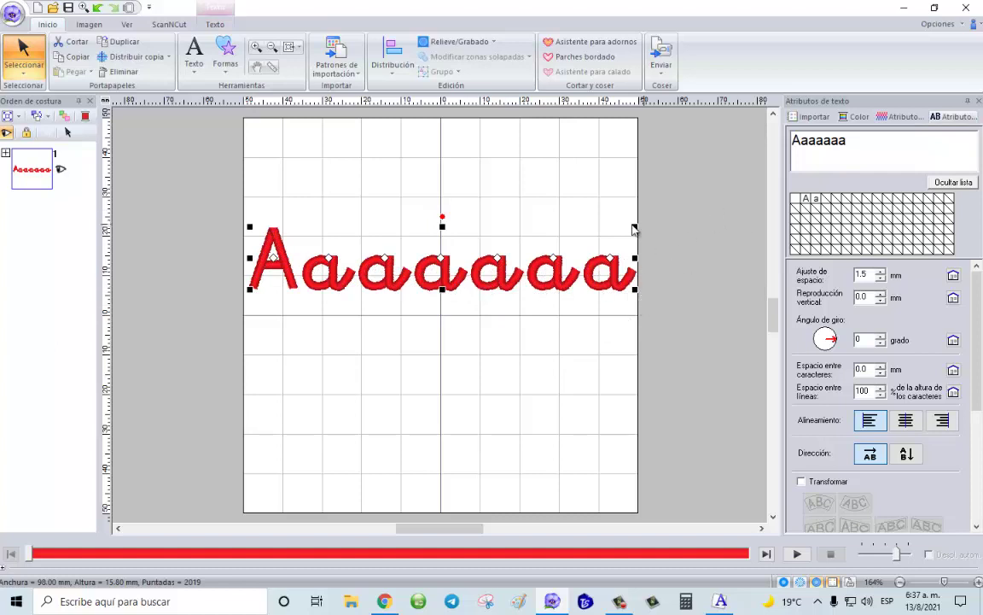
pyautogui.moveTo(634, 227); pyautogui.dragTo(577, 237)
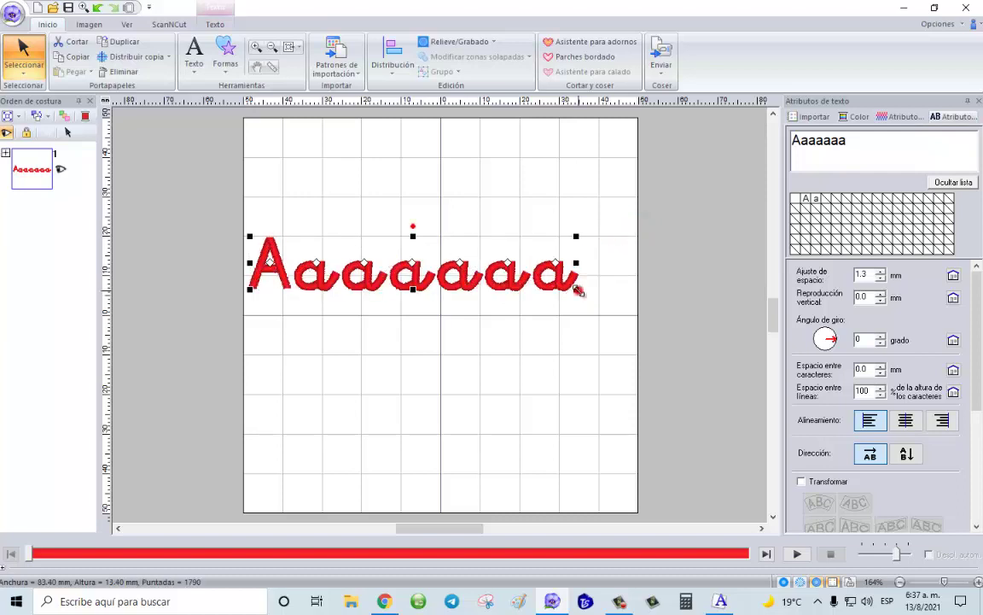
pyautogui.moveTo(577, 287); pyautogui.dragTo(465, 271)
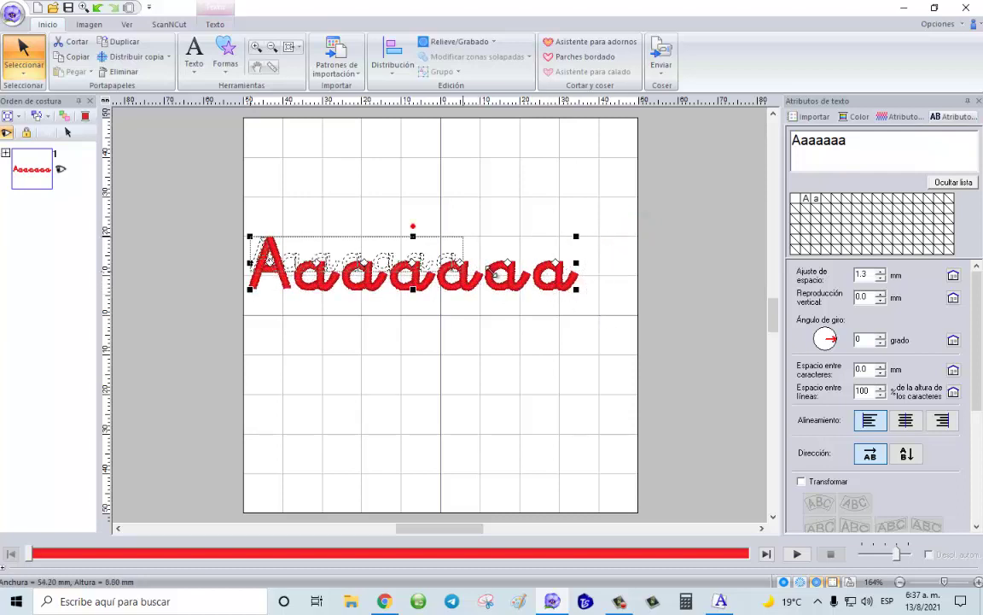
# Stretch the text to about 27.7 mm high, flatten it to about 7.5 mm, and widen it to about 94.7 mm.
pyautogui.moveTo(377, 260); pyautogui.dragTo(401, 337)
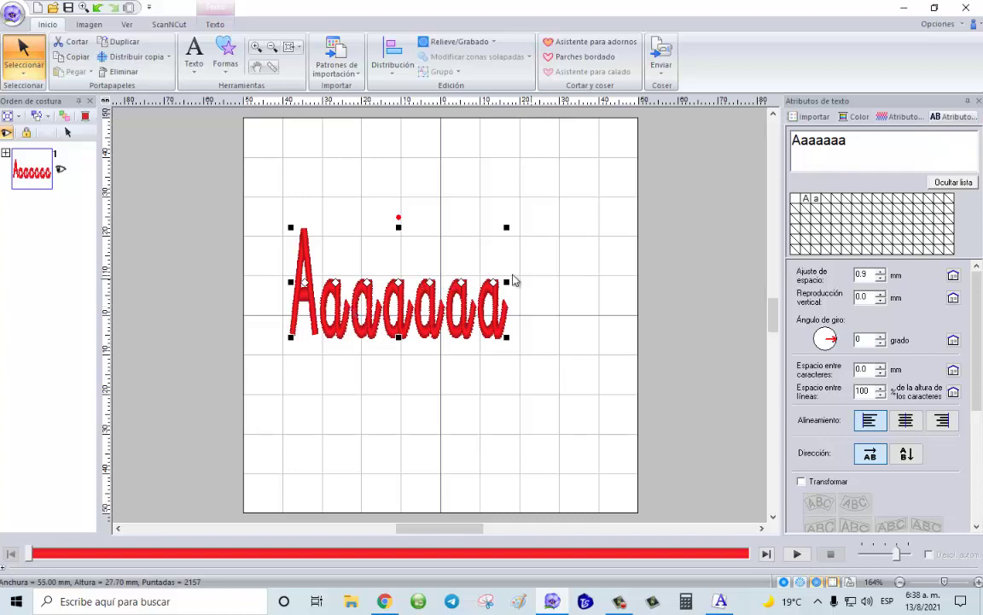
pyautogui.moveTo(398, 226); pyautogui.dragTo(367, 308)
pyautogui.moveTo(529, 320); pyautogui.dragTo(623, 321)
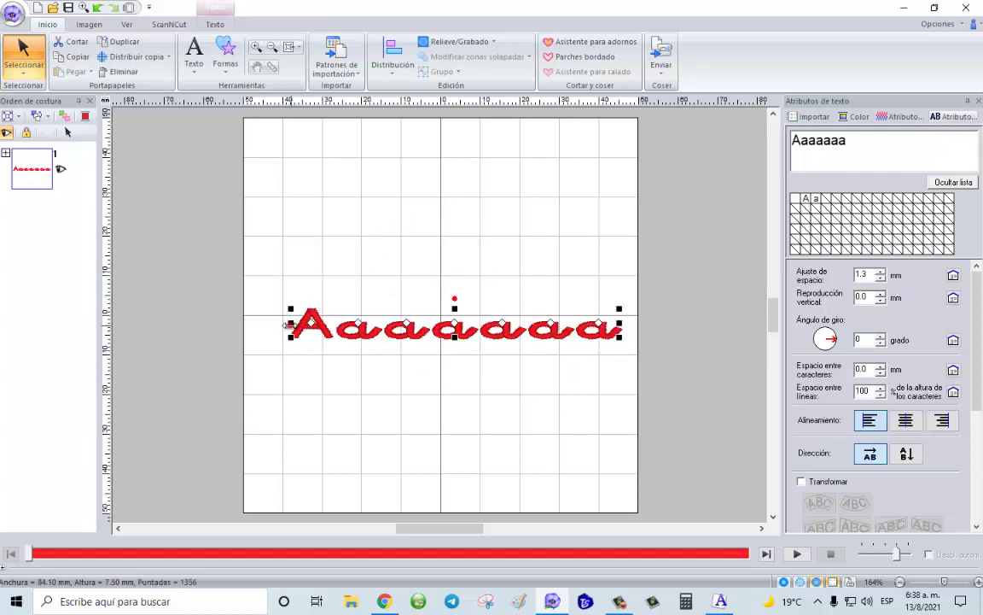
pyautogui.moveTo(288, 321); pyautogui.dragTo(247, 323)
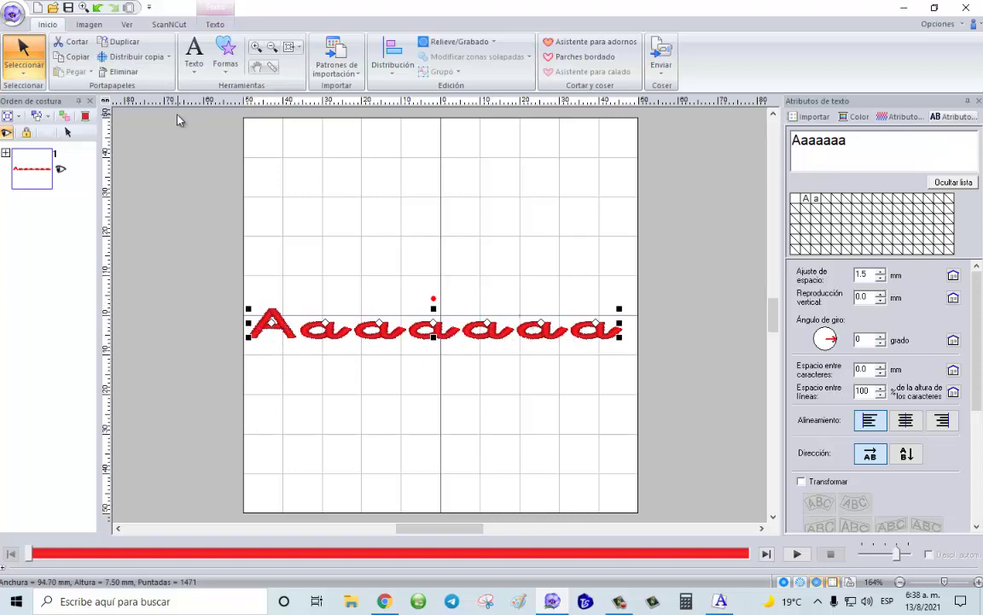
# Undo the widening, flattening and vertical stretching of the text.
pyautogui.click(99, 7)
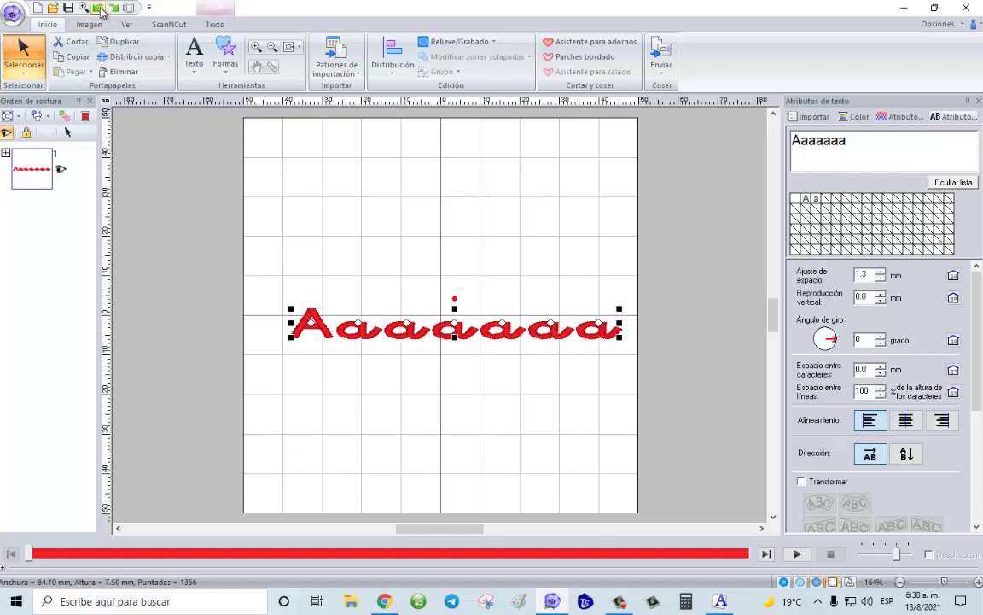
pyautogui.click(99, 7)
pyautogui.click(99, 7)
pyautogui.click(99, 7)
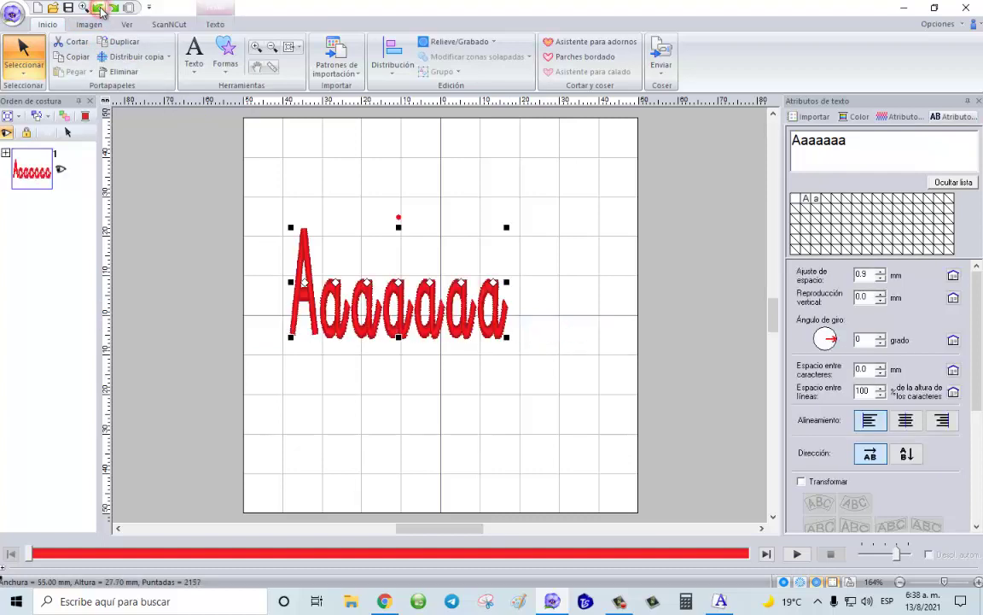
pyautogui.click(99, 7)
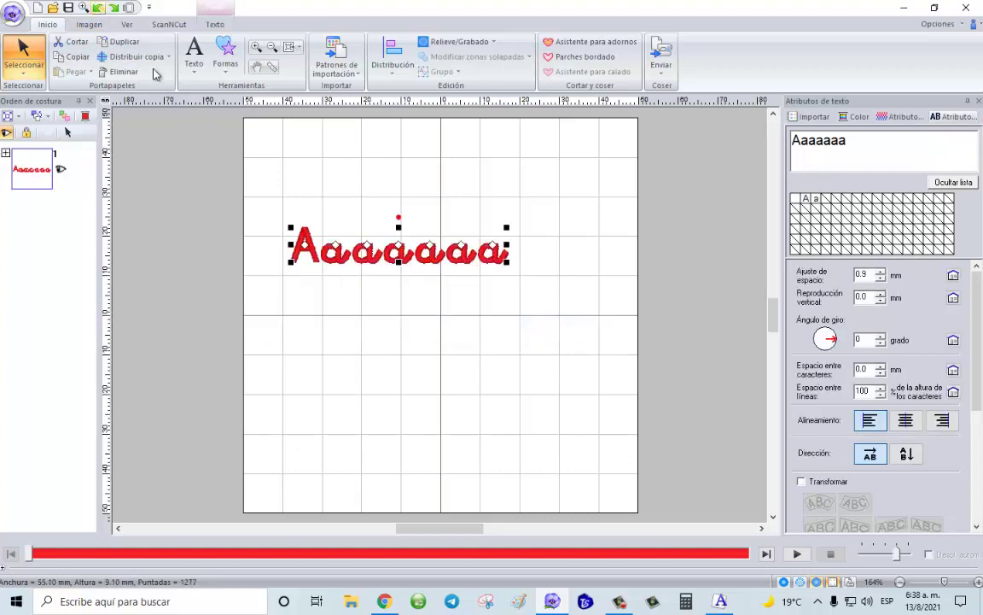
# Enlarge the Aaaaaaa text proportionally to about 91.8 mm wide and 14.7 mm high.
pyautogui.moveTo(506, 265); pyautogui.dragTo(557, 314)
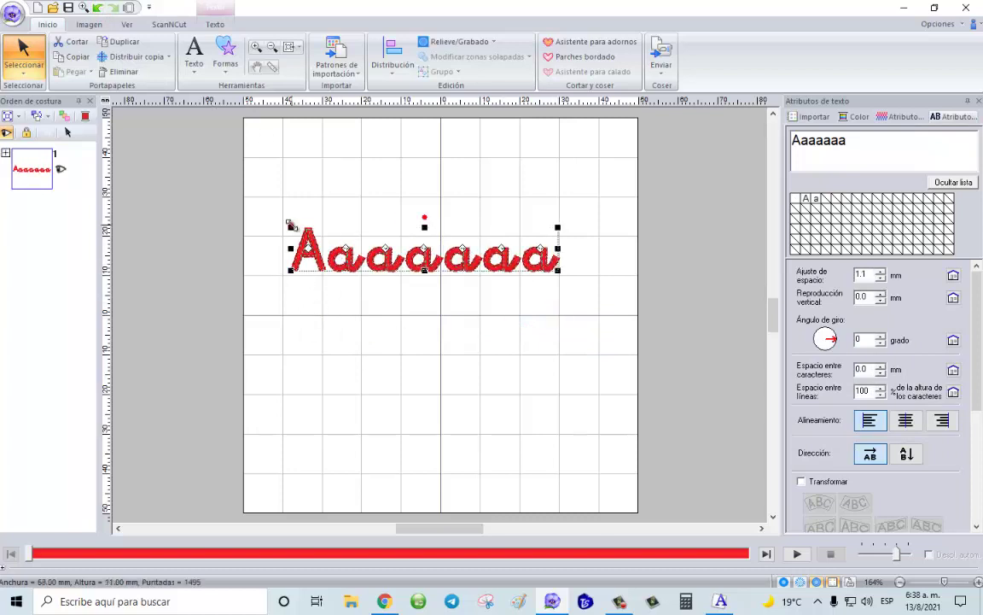
pyautogui.moveTo(291, 225); pyautogui.dragTo(254, 220)
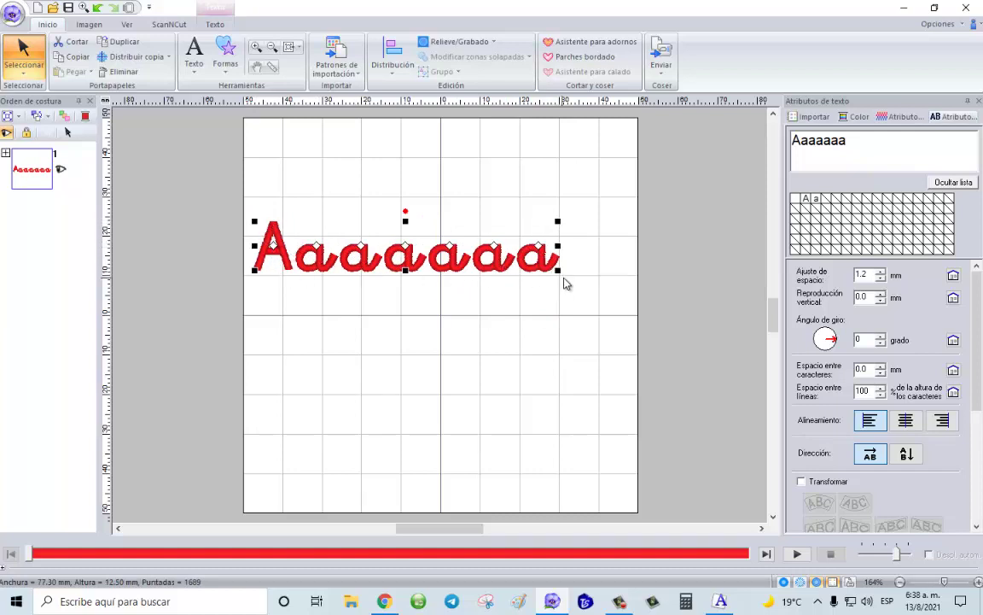
pyautogui.moveTo(560, 274); pyautogui.dragTo(614, 329)
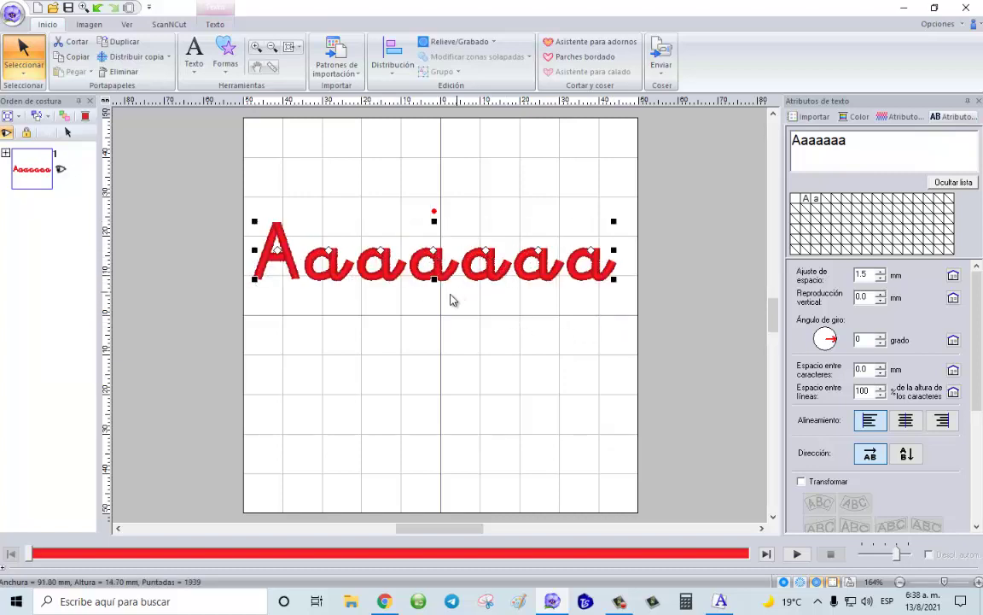
# Try stretching the text vertically to about 57.1 mm and moving it up, undo both changes, and deselect the text.
pyautogui.moveTo(435, 278); pyautogui.dragTo(431, 452)
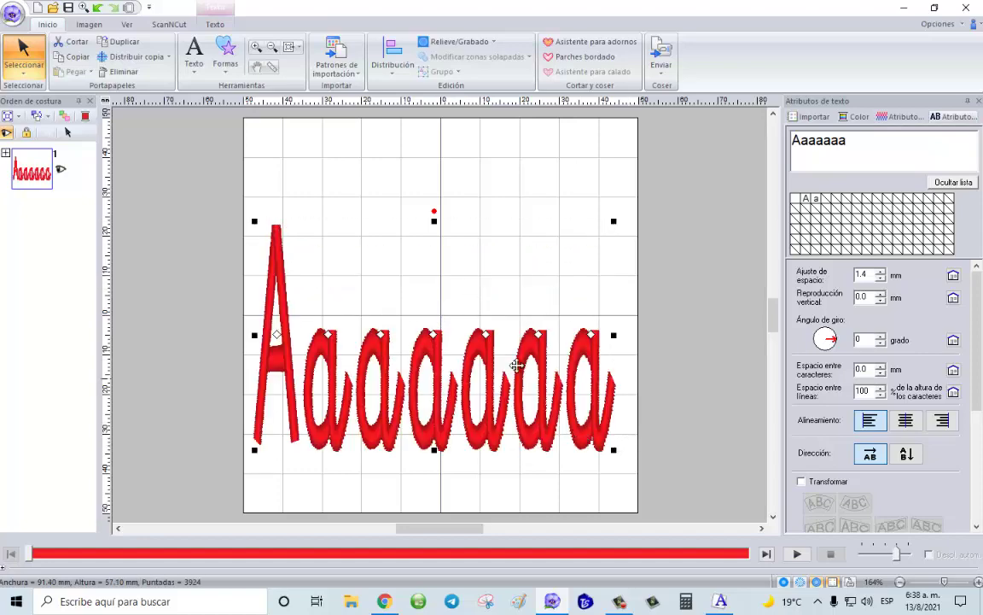
pyautogui.moveTo(491, 354); pyautogui.dragTo(500, 287)
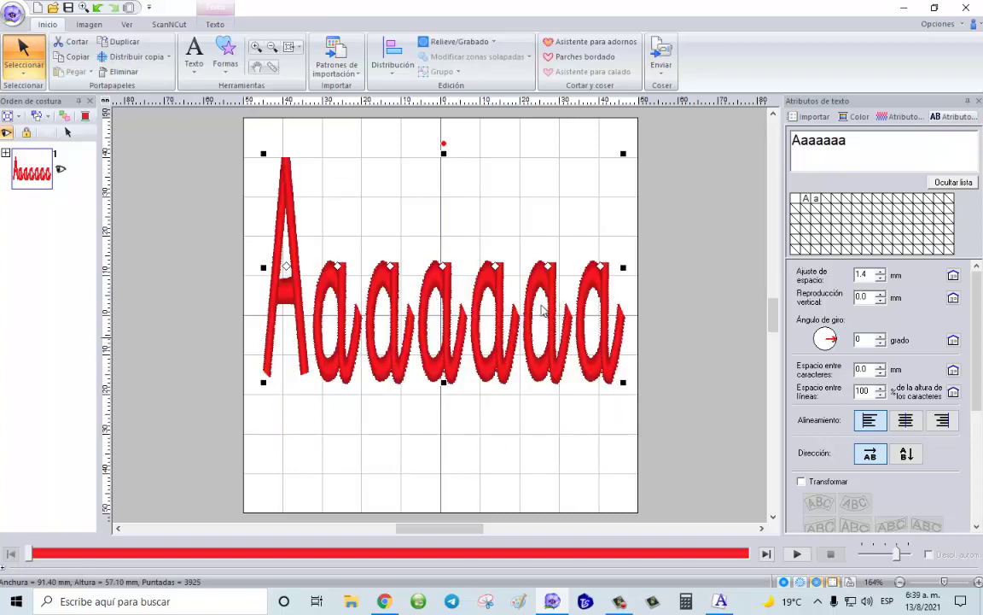
pyautogui.click(96, 7)
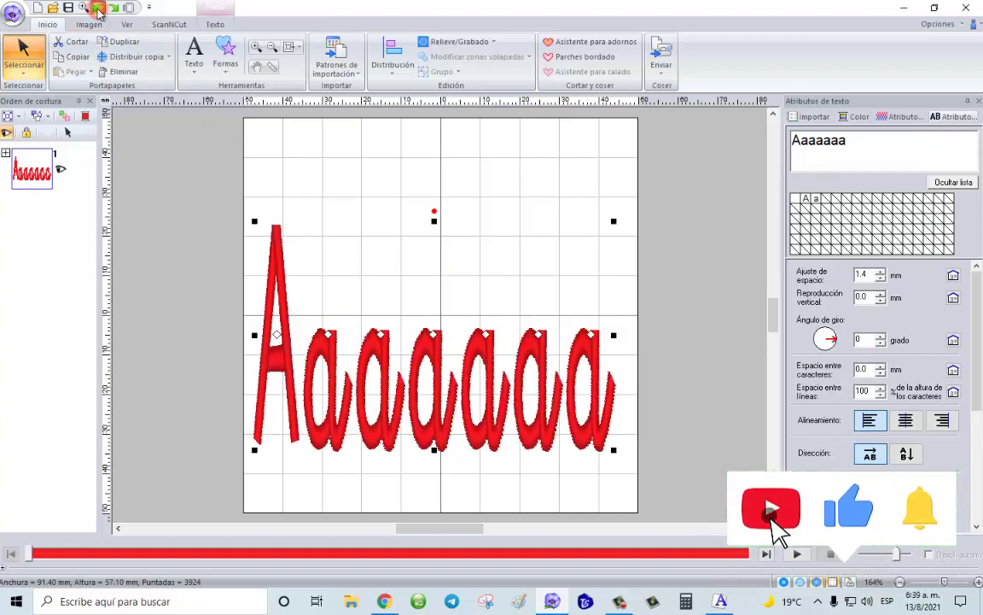
pyautogui.click(97, 7)
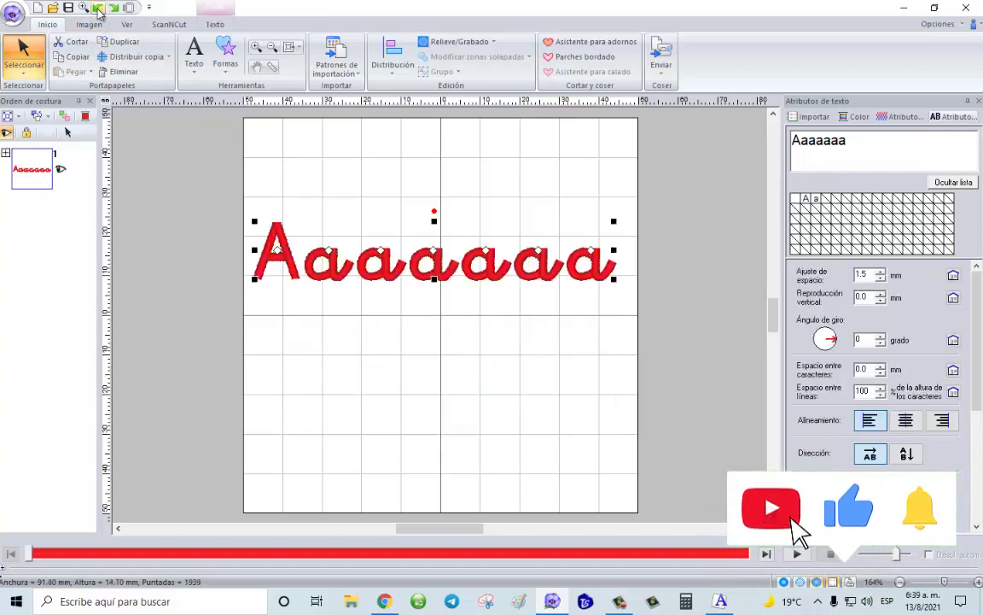
pyautogui.click(511, 322)
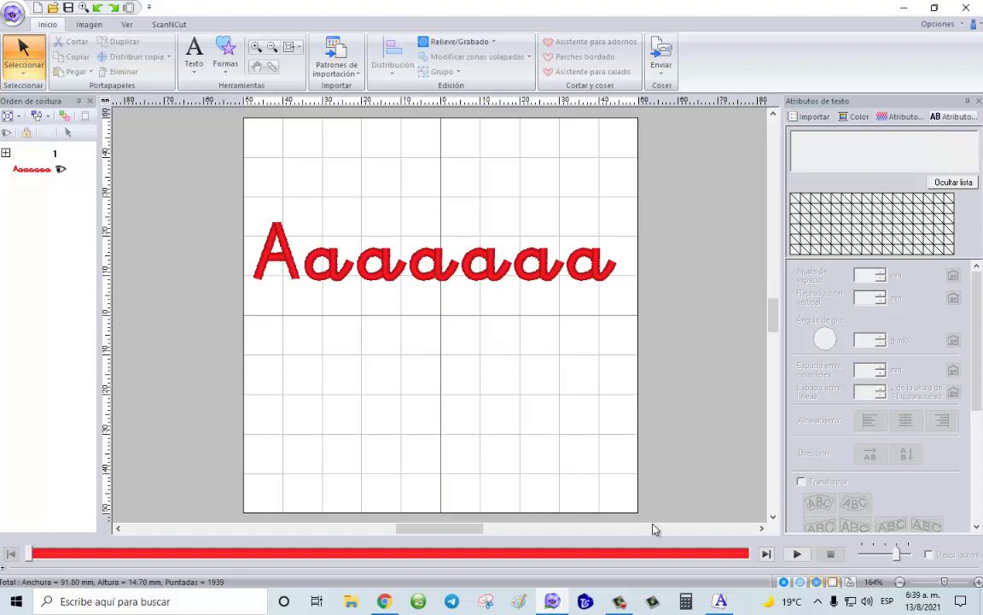
# Look at the character A in Font Creator and return to the layout program.
pyautogui.hotkey('alt', 'Tab')
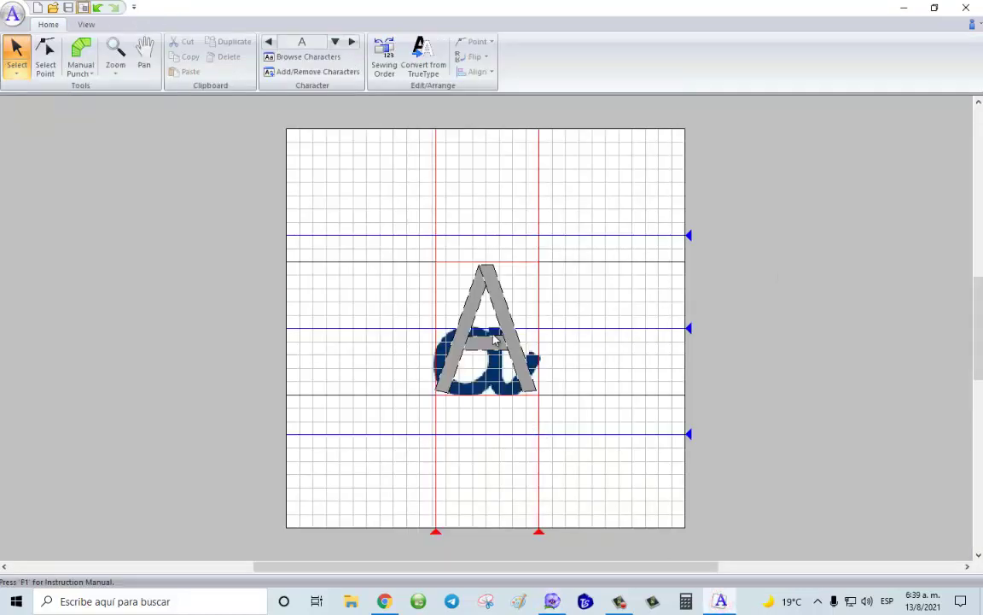
pyautogui.moveTo(718, 605)
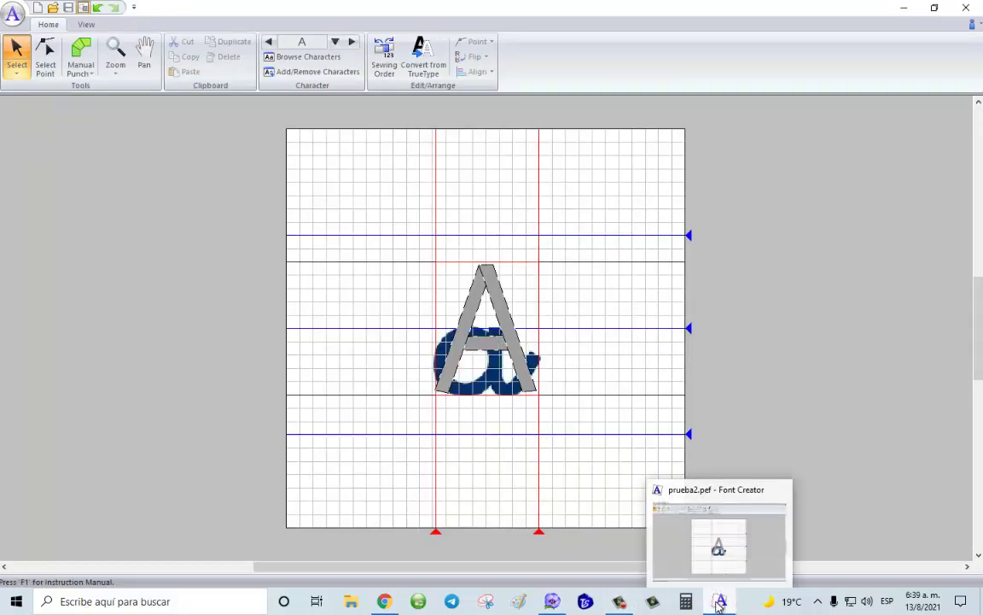
pyautogui.click(589, 525)
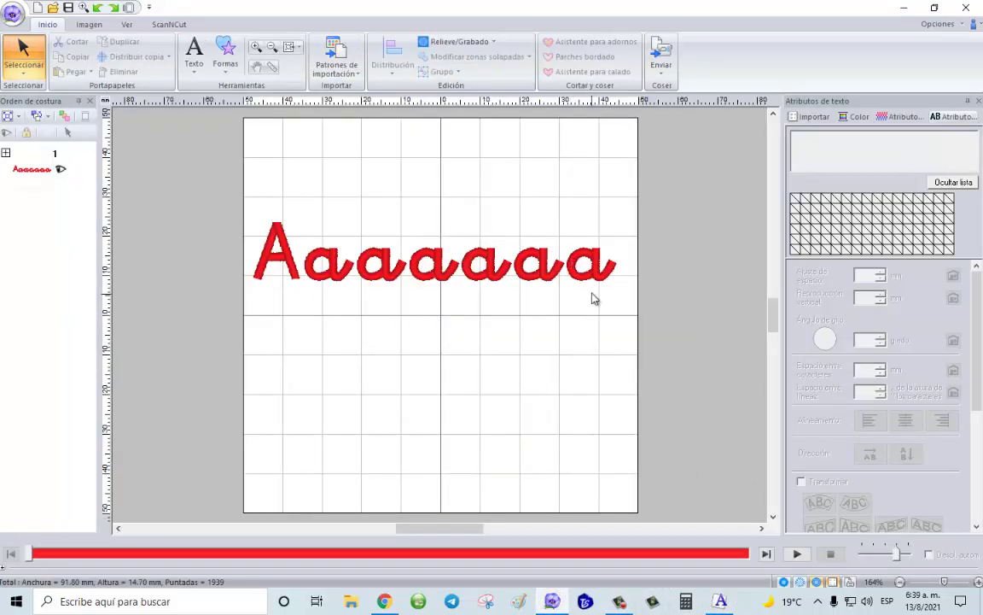
# Draw the crossbar of a letter A below the text as a straight manual-punch satin block (Costura manual, Recto).
pyautogui.click(226, 55)
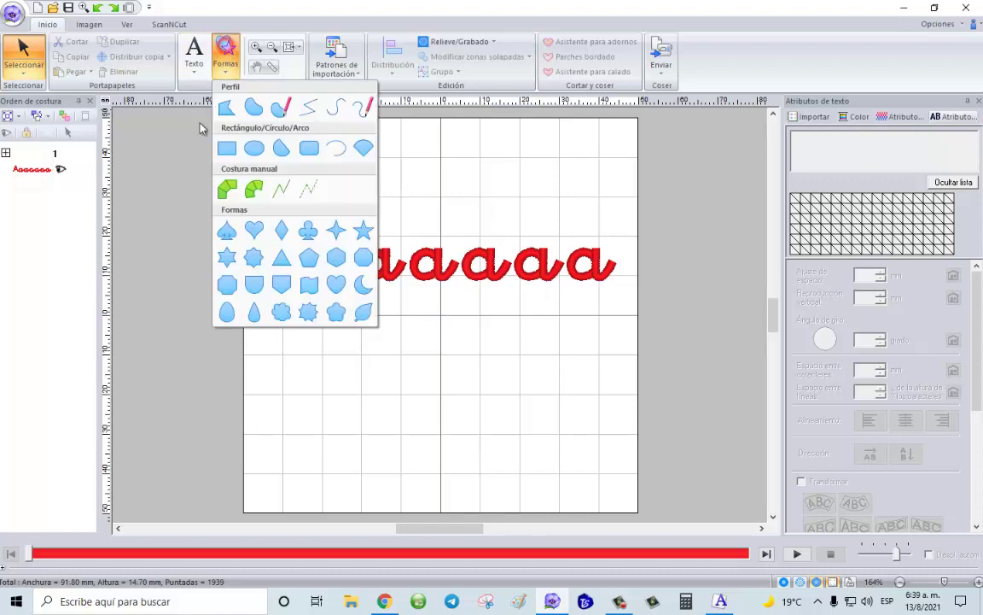
pyautogui.click(224, 189)
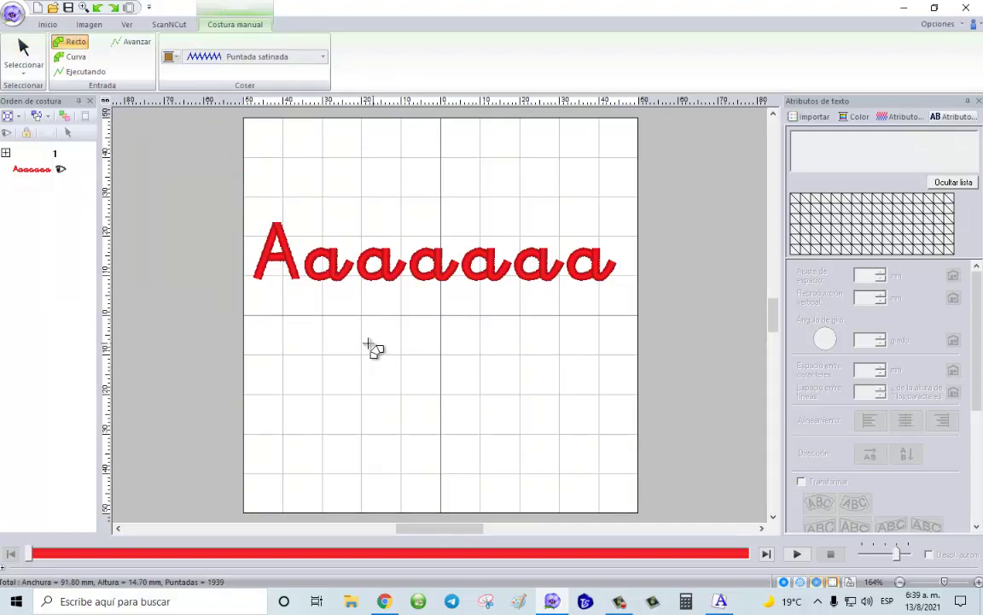
pyautogui.click(345, 357)
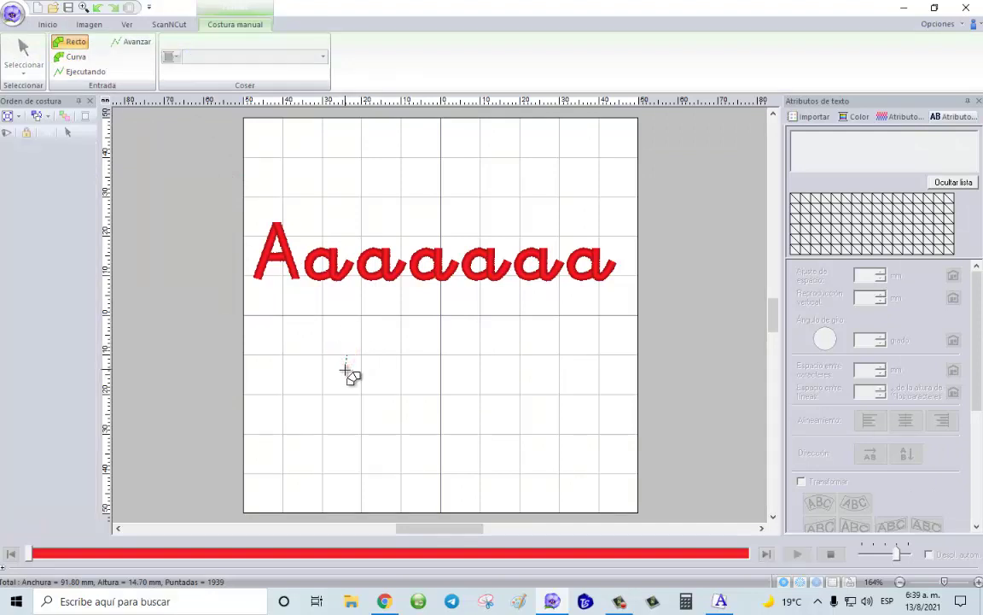
pyautogui.click(346, 369)
pyautogui.click(400, 359)
pyautogui.doubleClick(400, 372)
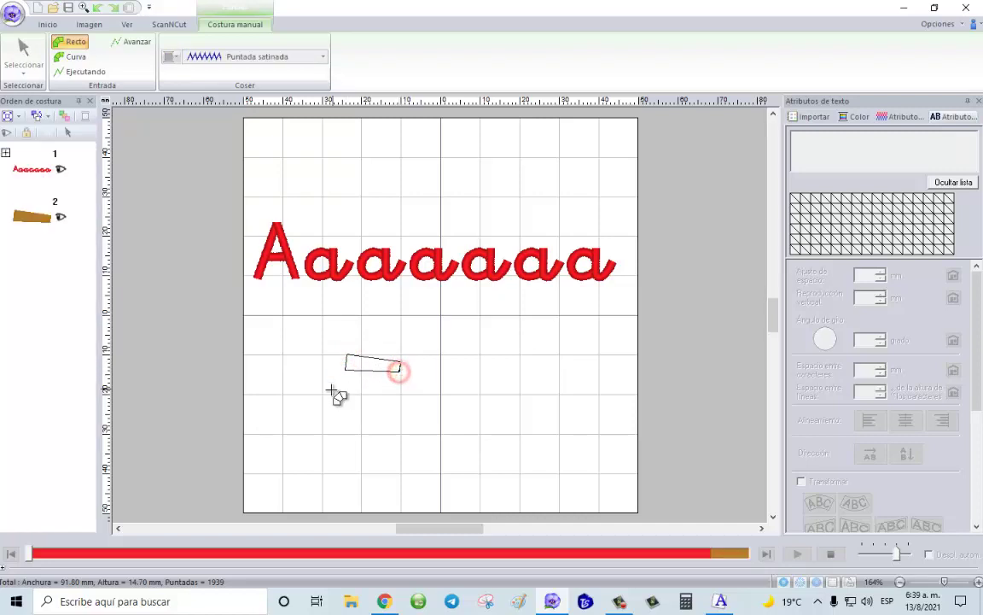
# Draw the A's two slanted legs as straight manual-punch blocks around the crossbar, making the letter about 24.6 by 28.7 mm.
pyautogui.click(345, 390)
pyautogui.click(322, 385)
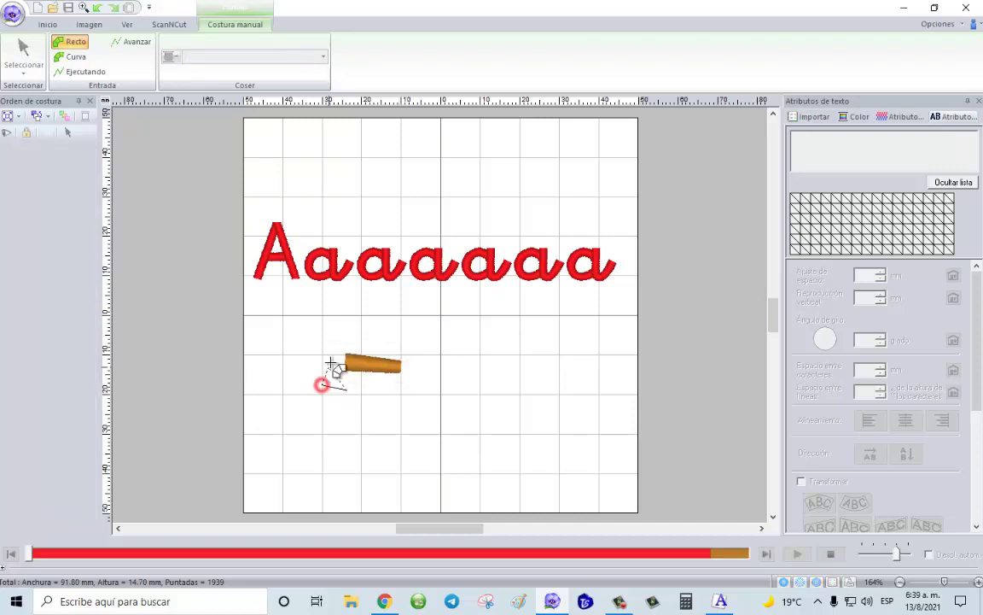
pyautogui.click(381, 298)
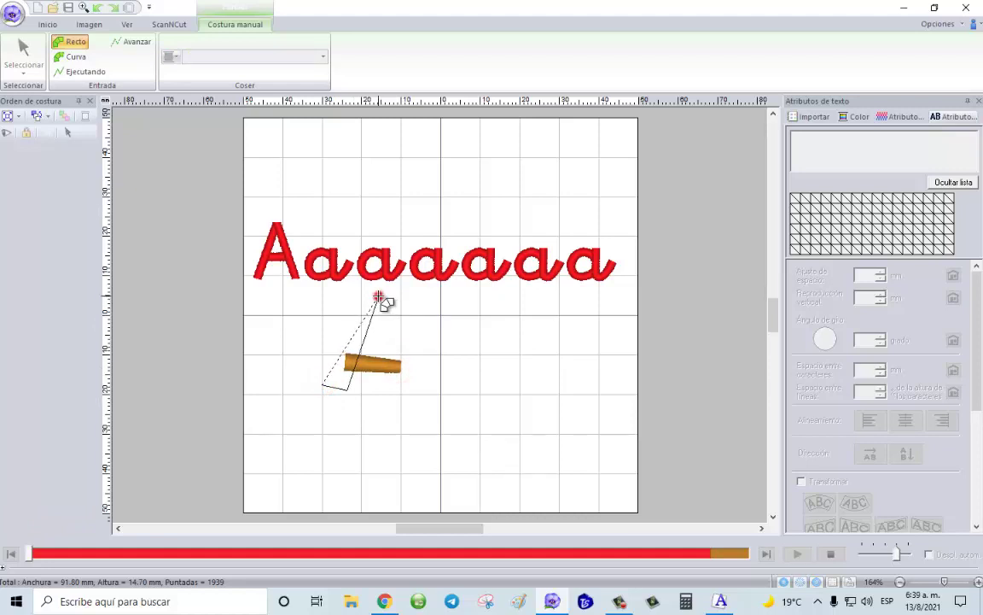
pyautogui.click(368, 289)
pyautogui.rightClick(377, 294)
pyautogui.click(378, 295)
pyautogui.click(362, 292)
pyautogui.doubleClick(365, 294)
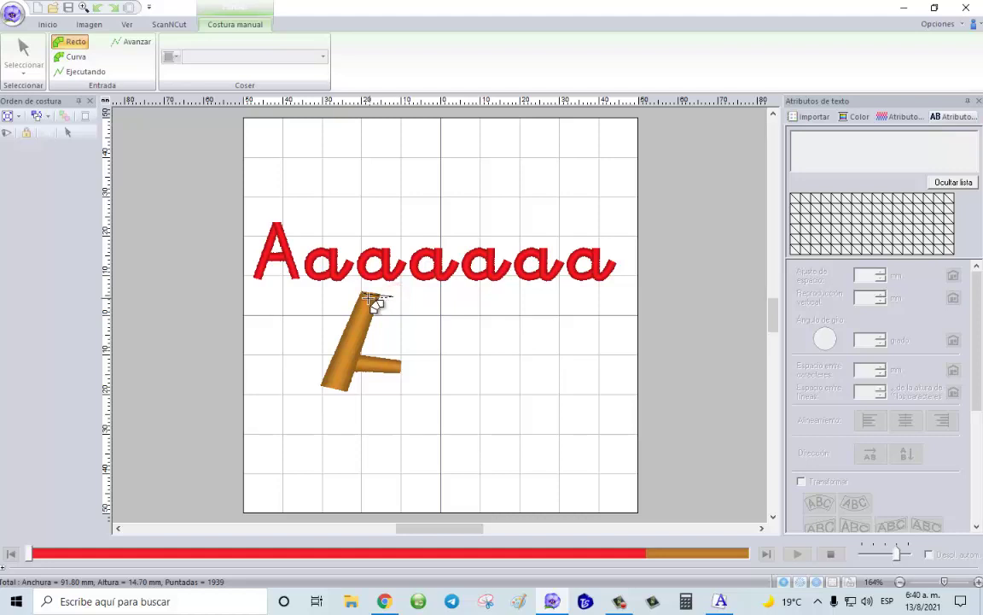
pyautogui.click(389, 386)
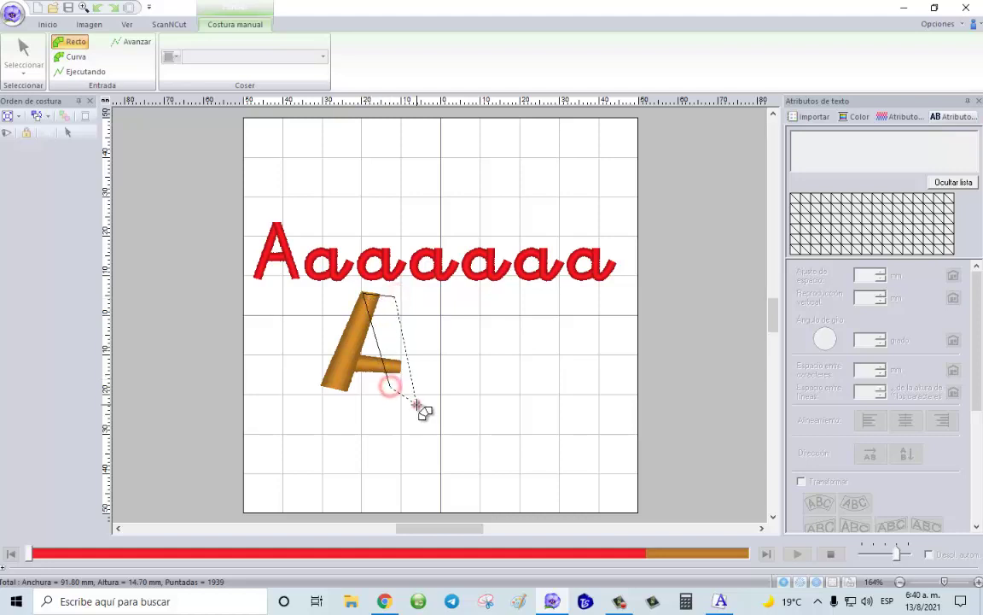
pyautogui.doubleClick(416, 405)
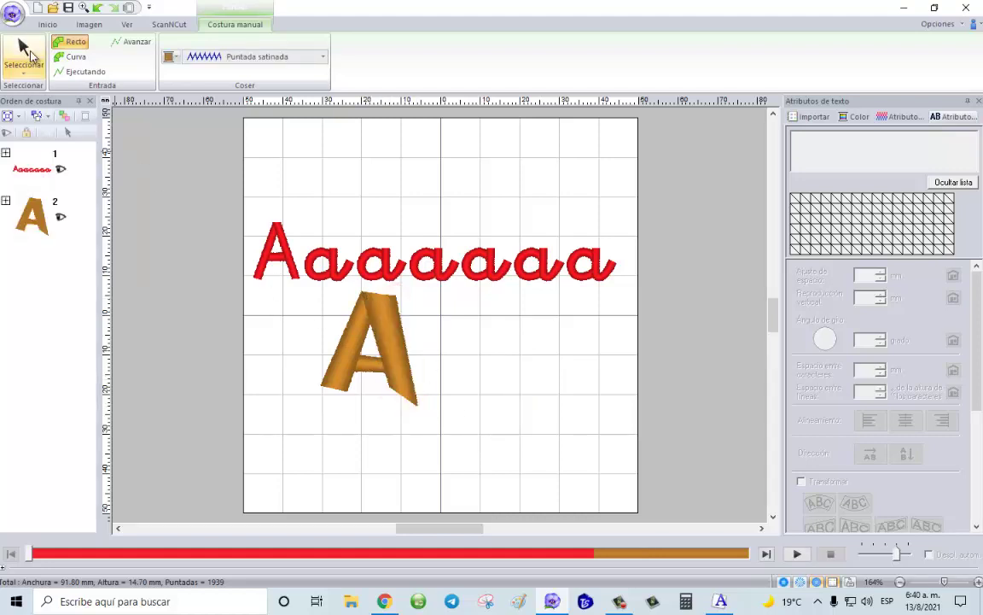
# Select all parts of the manually punched A together and copy them.
pyautogui.click(30, 52)
pyautogui.click(401, 350)
pyautogui.click(463, 380)
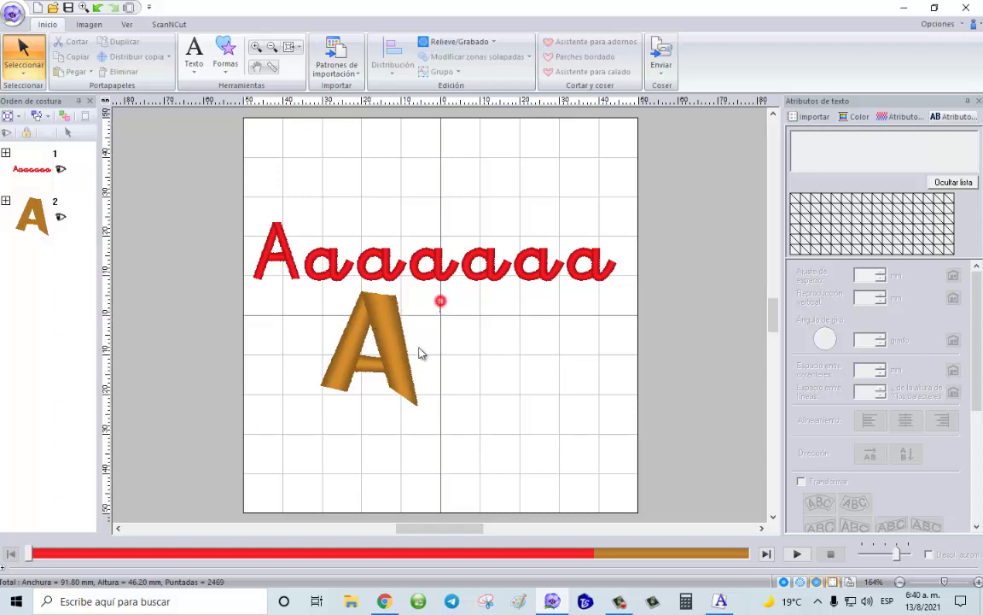
pyautogui.moveTo(439, 300); pyautogui.dragTo(301, 427)
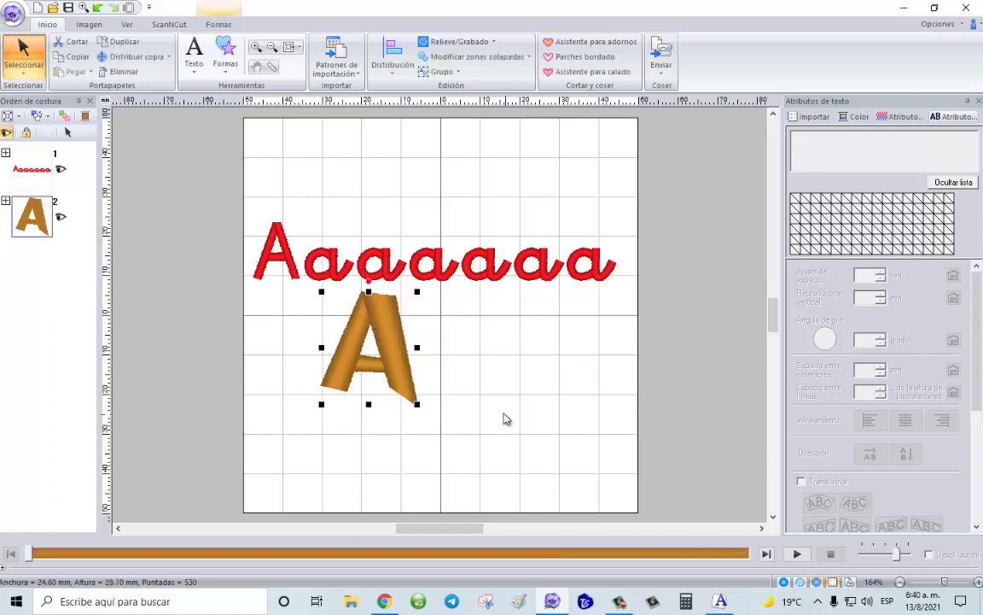
pyautogui.click(74, 56)
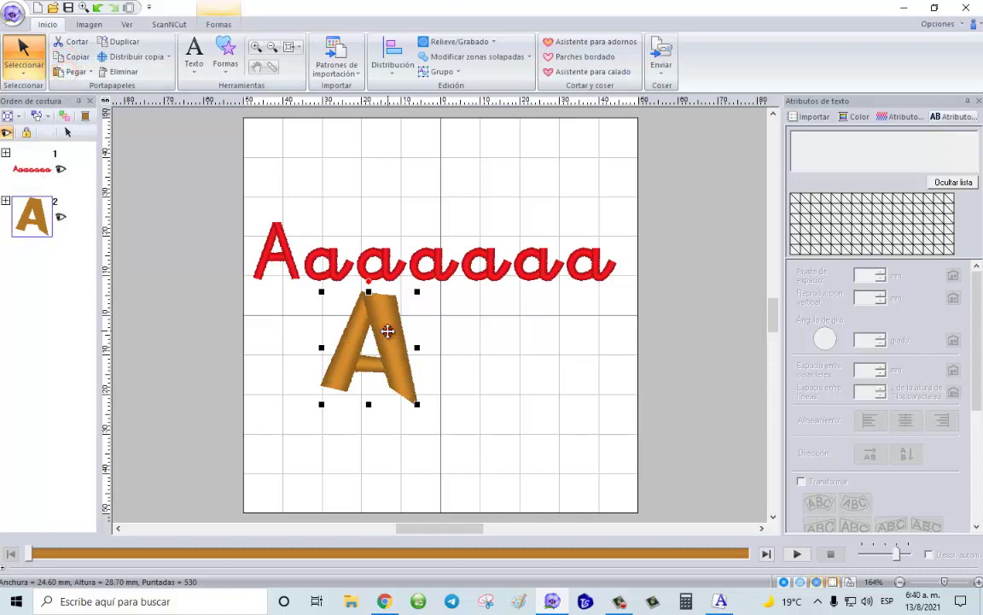
# Place the copied manually punched A right beside the original so the two letters stand side by side.
pyautogui.moveTo(387, 330); pyautogui.dragTo(488, 333)
pyautogui.click(313, 233)
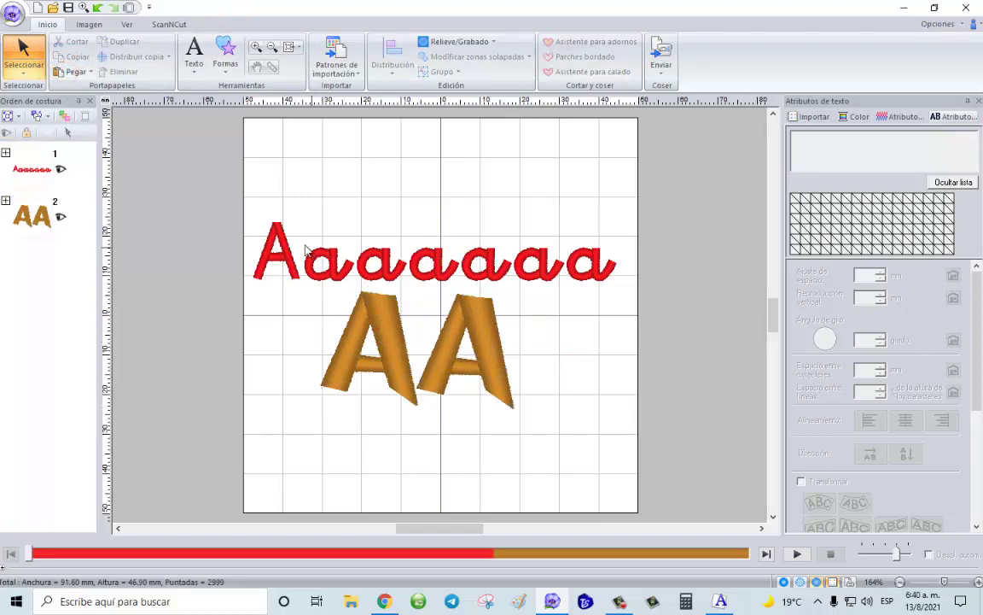
# Add the text aaaaaaAAAA in the prueba2 font at size 10.0 below the manually punched letters.
pyautogui.click(193, 60)
pyautogui.click(191, 110)
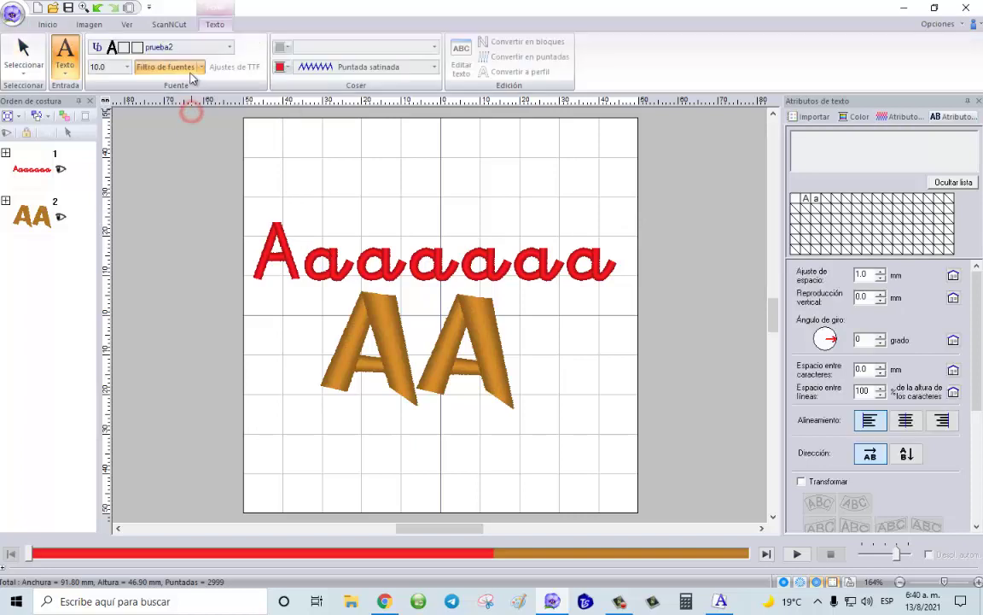
pyautogui.click(209, 49)
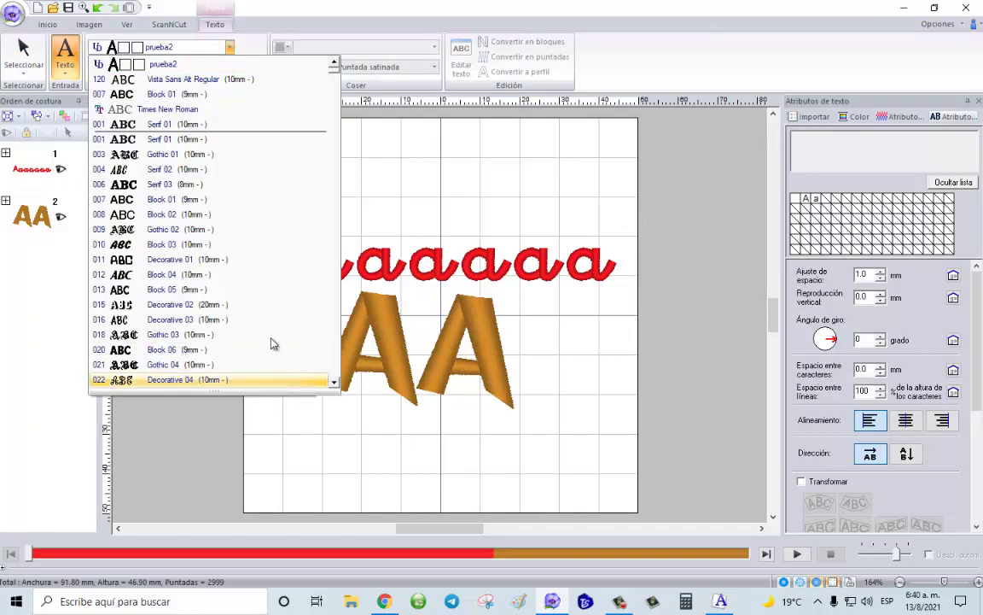
pyautogui.click(127, 66)
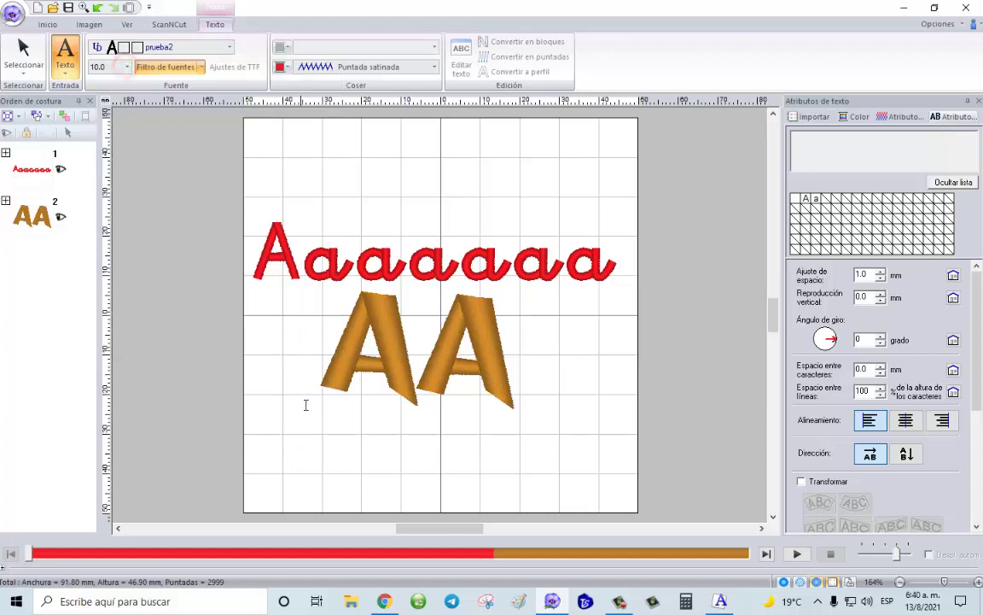
pyautogui.click(320, 454)
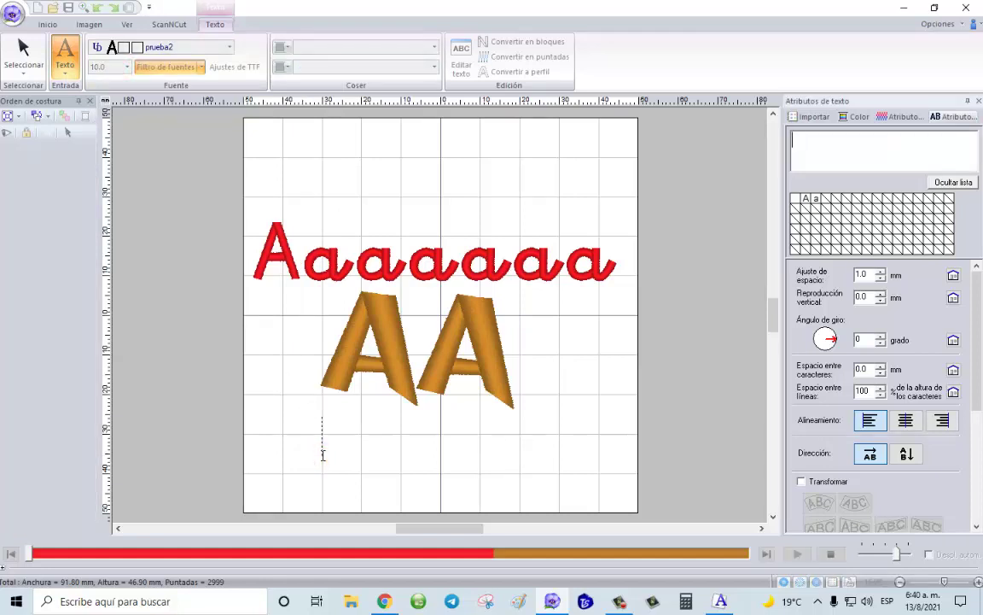
pyautogui.write('aaaaaa')
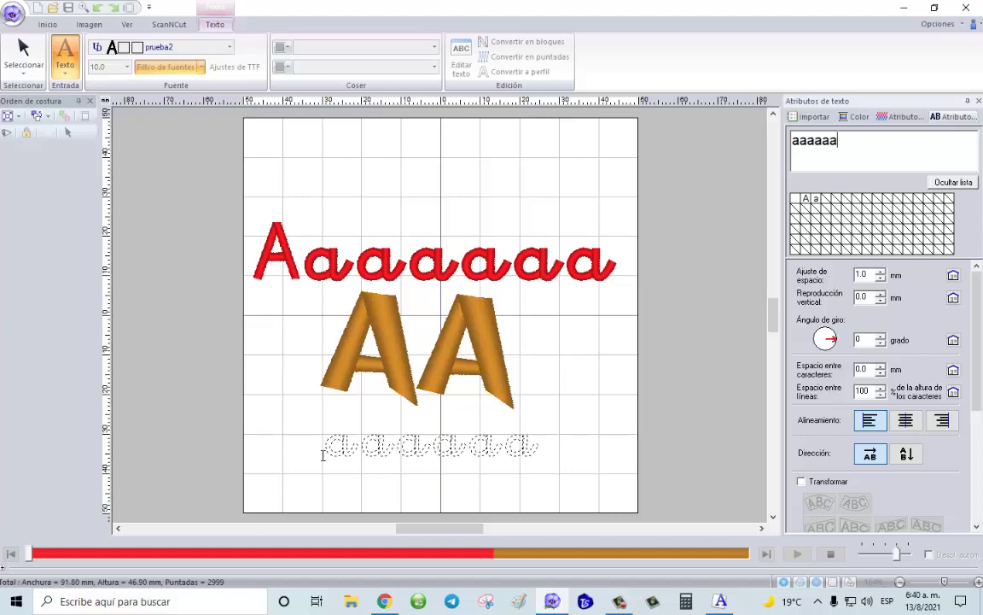
pyautogui.write('AAAA')
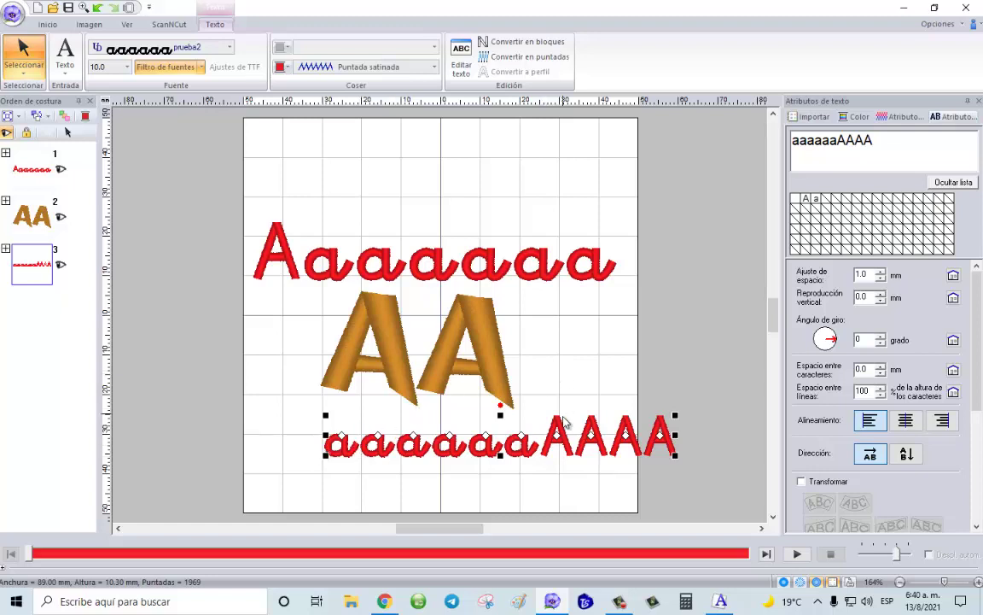
# Move the aaaaaaAAAA text above the larger red text line so it fits inside the design page, and deselect it.
pyautogui.moveTo(556, 424); pyautogui.dragTo(454, 210)
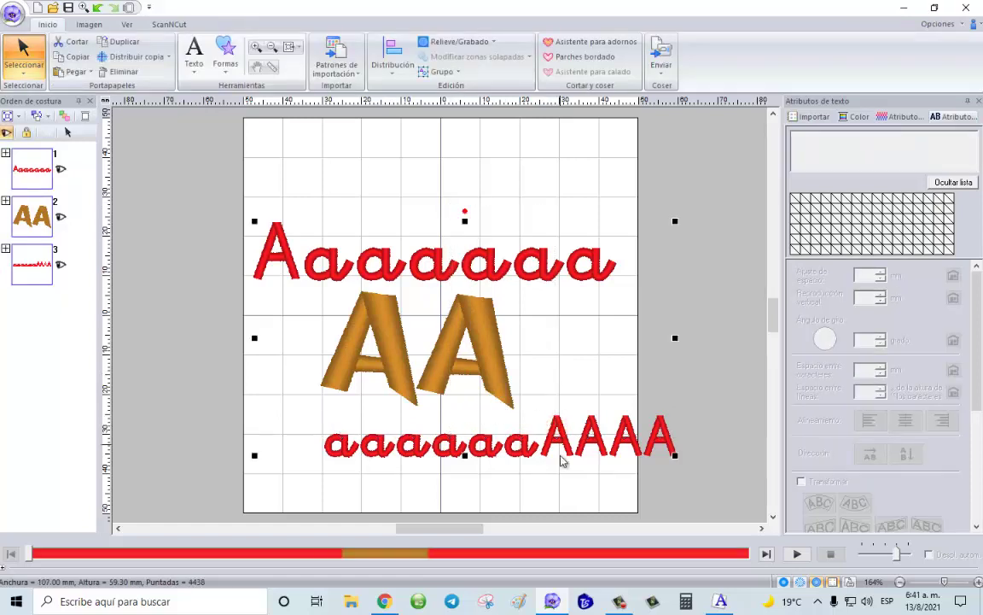
pyautogui.click(426, 480)
pyautogui.click(563, 457)
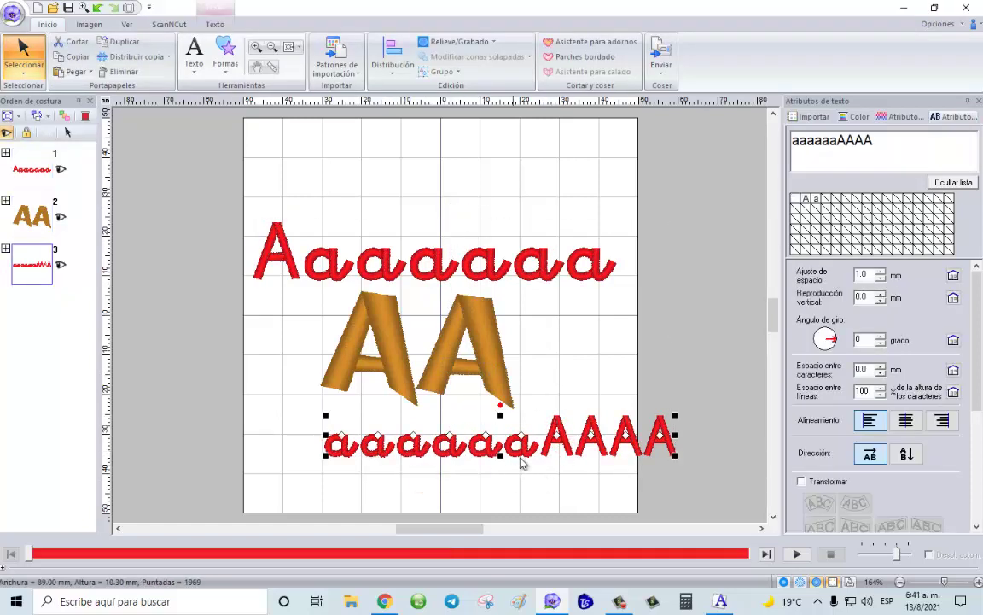
pyautogui.moveTo(505, 408); pyautogui.dragTo(488, 168)
pyautogui.click(563, 345)
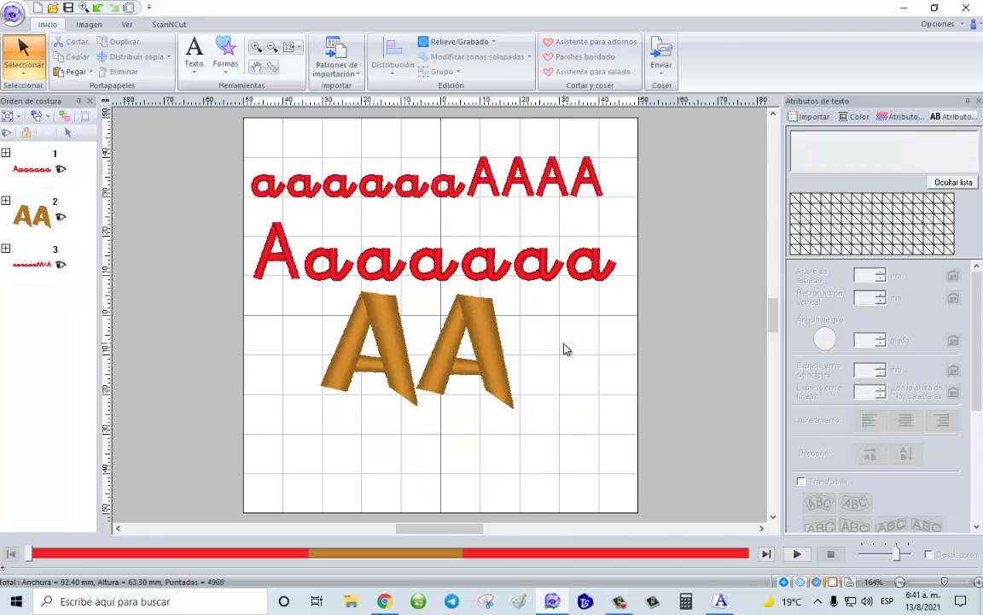